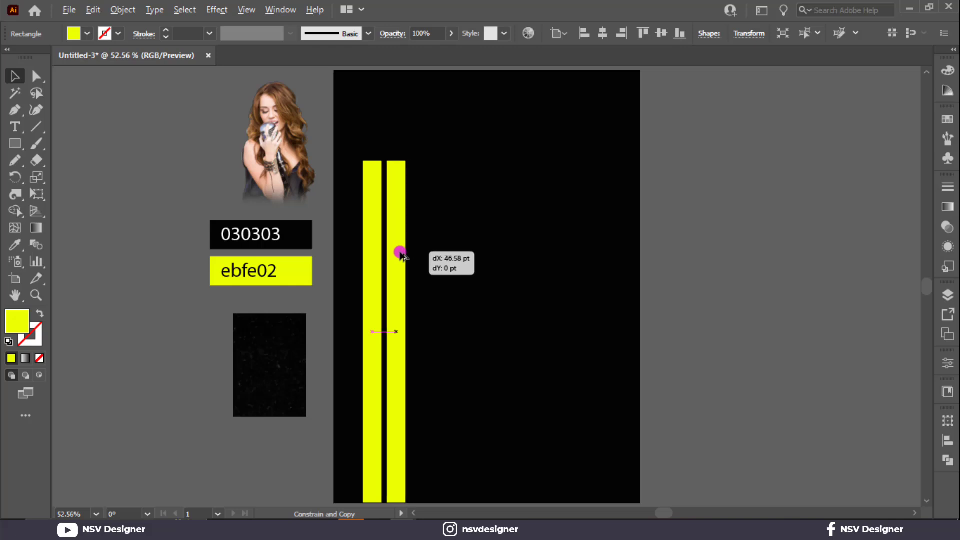
Recolor the copied yellow stripe with the background's black and position it directly beside the yellow stripe
key(i)
click(489, 263)
key(v)
drag(457, 253, 407, 294)
click(450, 272)
Select the yellow and black stripe pair, duplicate it alongside, and repeat the copy until seven alternating pairs fill the row
drag(516, 220, 419, 247)
key(ctrl+z)
drag(500, 217, 368, 269)
click(481, 250)
drag(482, 249, 445, 273)
key(ctrl+d)
key(ctrl+d)
key(ctrl+d)
key(ctrl+d)
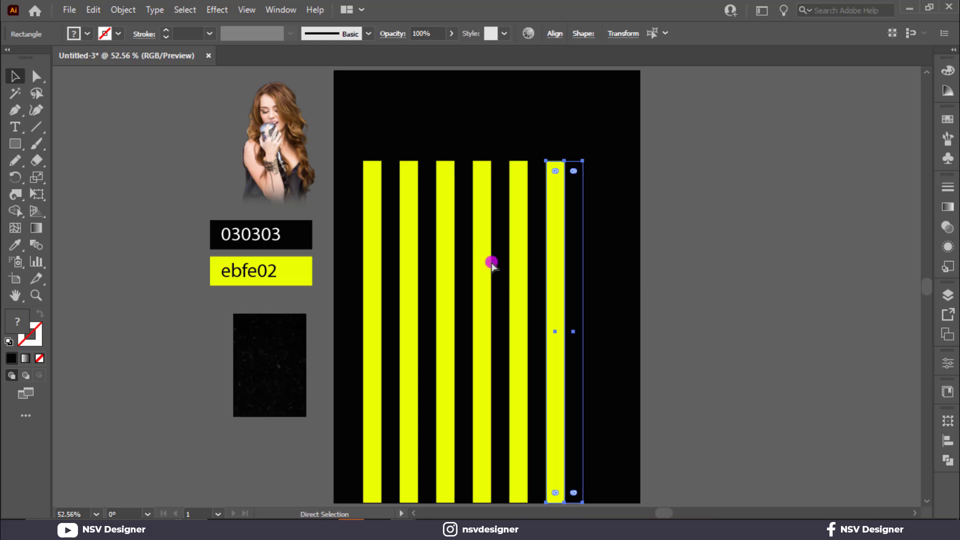
key(ctrl+d)
Group all the alternating stripes and extend the group's top edge upward
drag(380, 354, 376, 356)
right_click(508, 302)
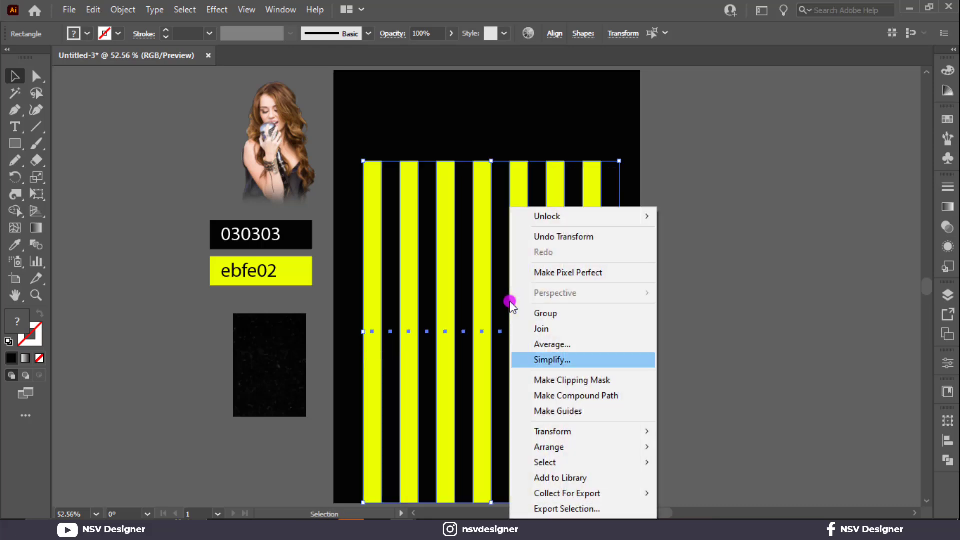
click(555, 313)
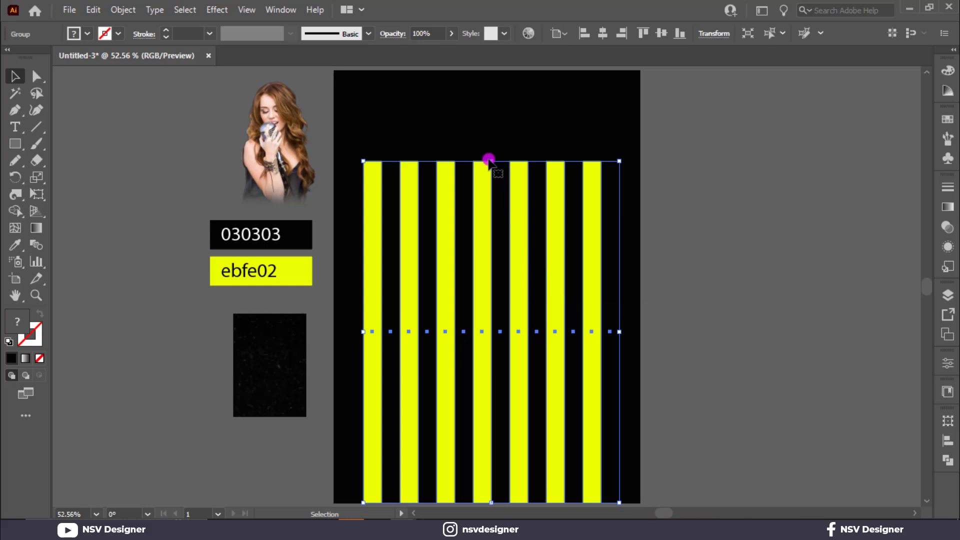
drag(489, 157, 488, 134)
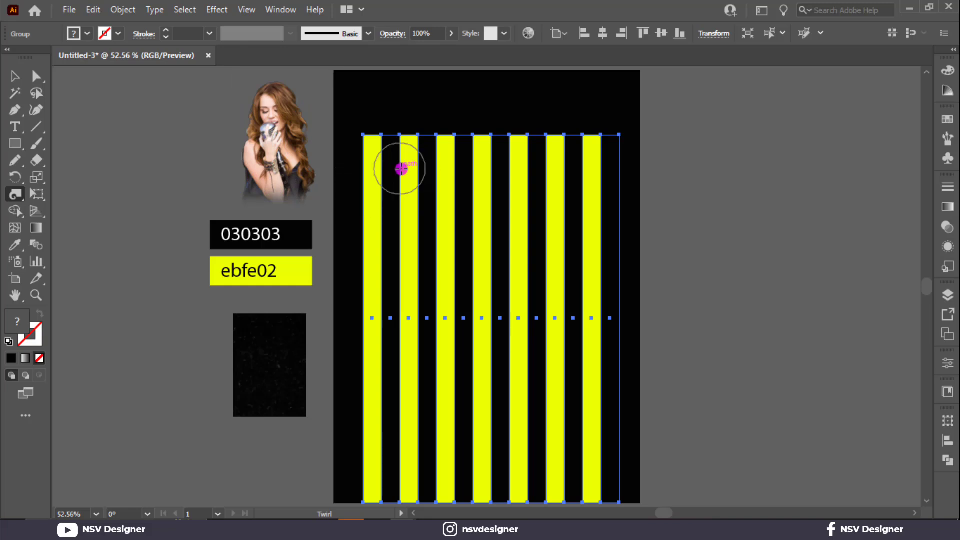
Distort the striped group into flowing waves with the Twirl tool, and enlarge it slightly to nearly fill the artboard's width
mouse_move(401, 169)
mouse_down()
mouse_move(442, 150)
mouse_move(429, 143)
mouse_move(434, 134)
mouse_move(463, 139)
mouse_move(397, 181)
mouse_move(557, 176)
mouse_move(529, 165)
mouse_move(484, 220)
mouse_move(460, 322)
mouse_move(392, 337)
mouse_move(595, 377)
mouse_move(513, 431)
mouse_move(396, 465)
mouse_move(521, 497)
mouse_move(614, 460)
mouse_move(515, 290)
mouse_move(515, 461)
mouse_move(373, 349)
mouse_up()
key(ctrl+z)
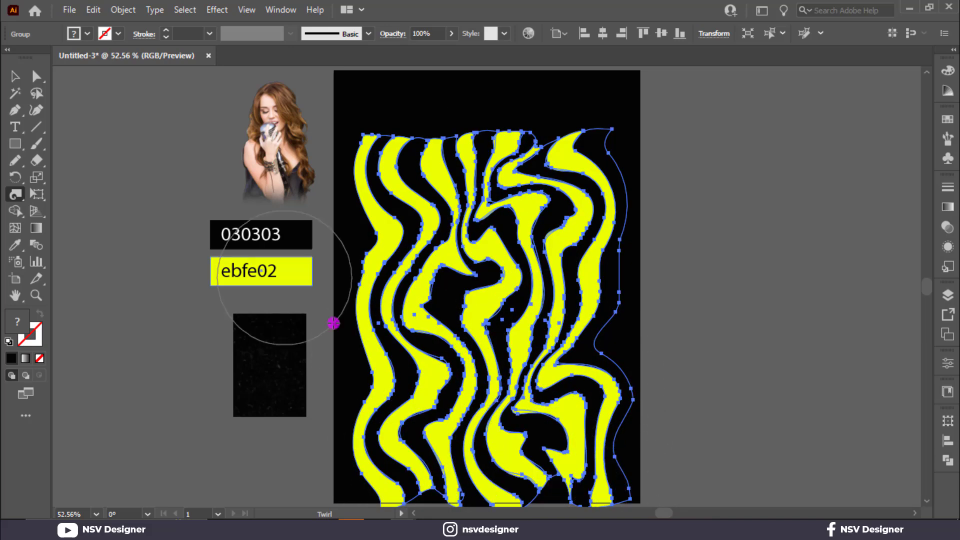
click(16, 76)
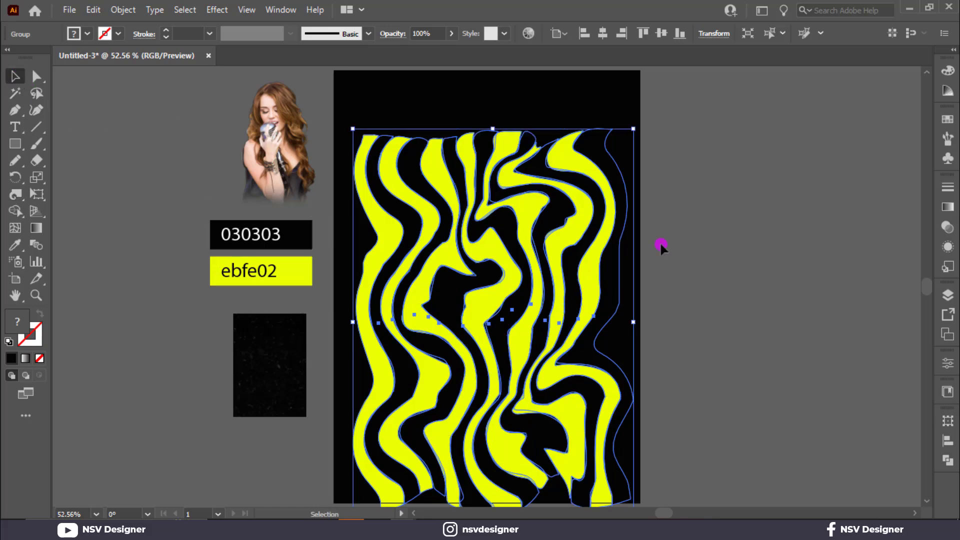
drag(633, 128, 638, 121)
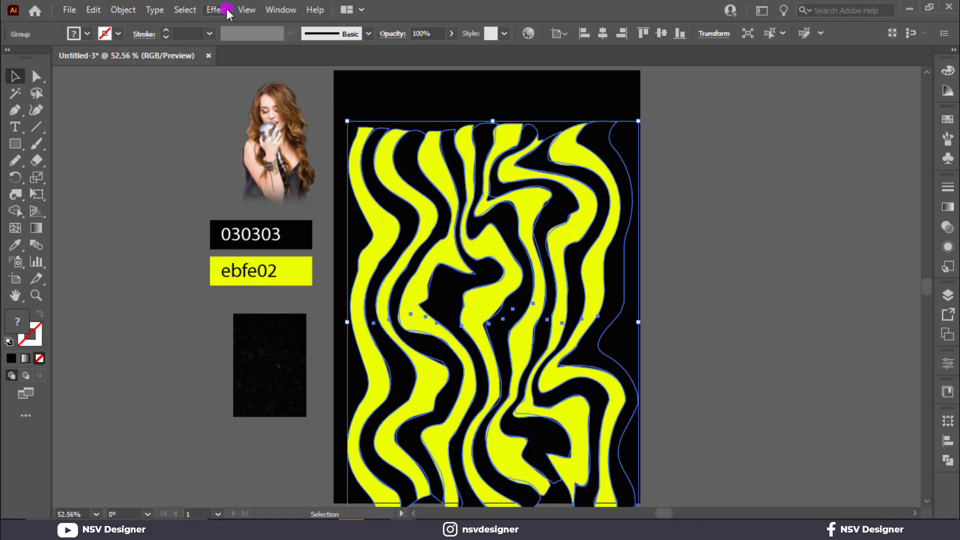
Apply a Color Halftone effect to the wavy stripes with a 20-pixel maximum radius and 45 degrees on all four channels
click(217, 9)
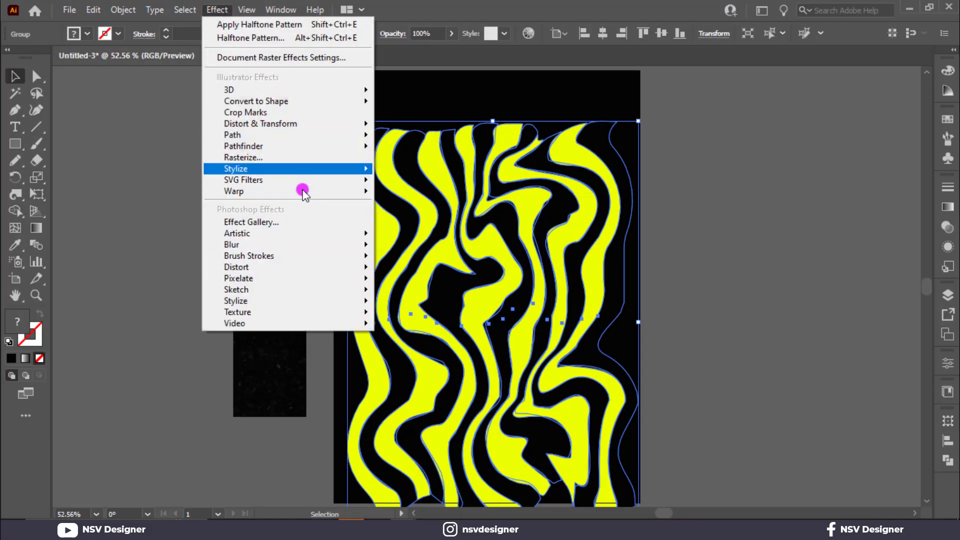
click(399, 279)
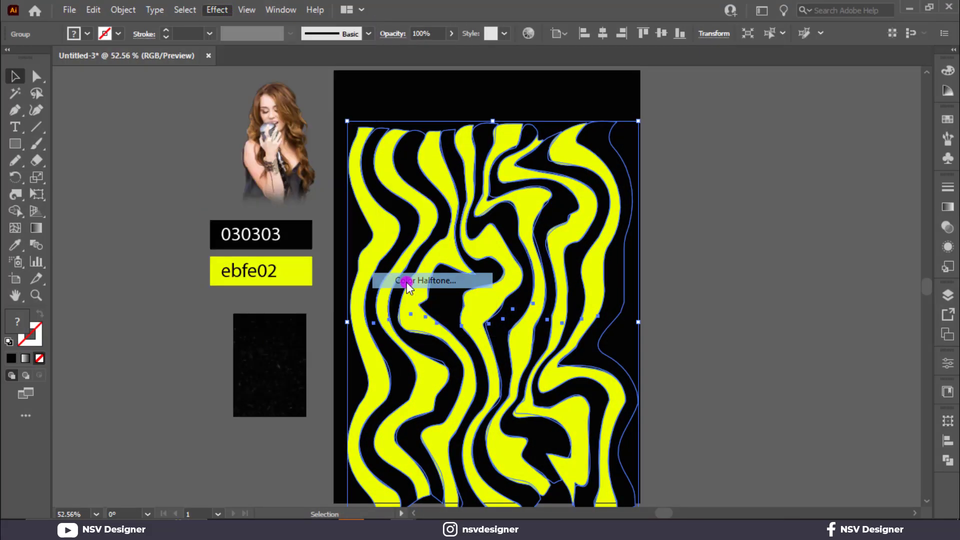
drag(505, 130, 757, 133)
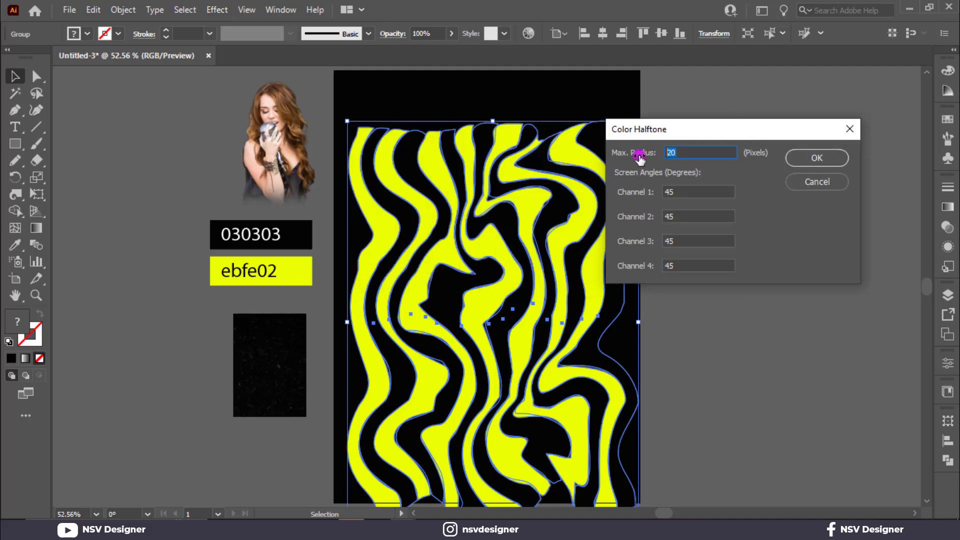
click(832, 156)
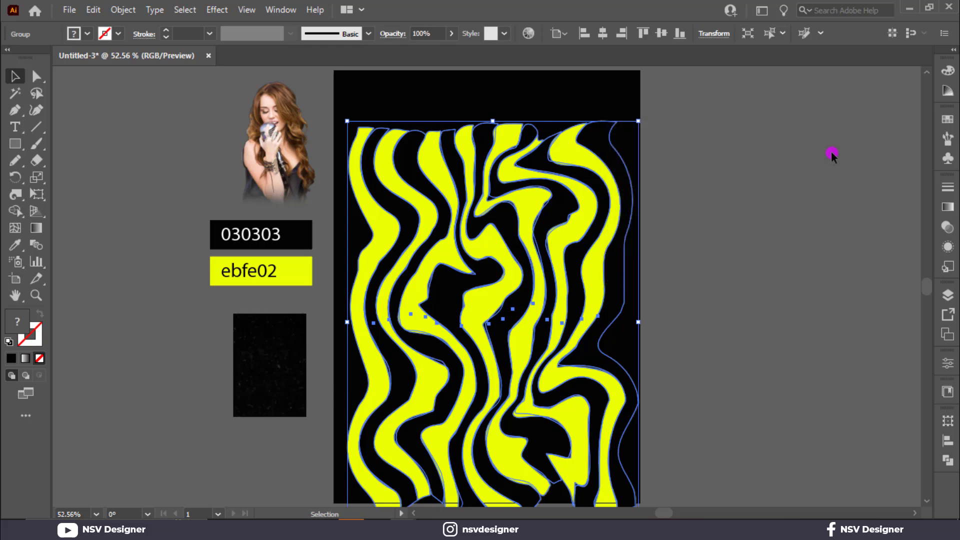
click(668, 238)
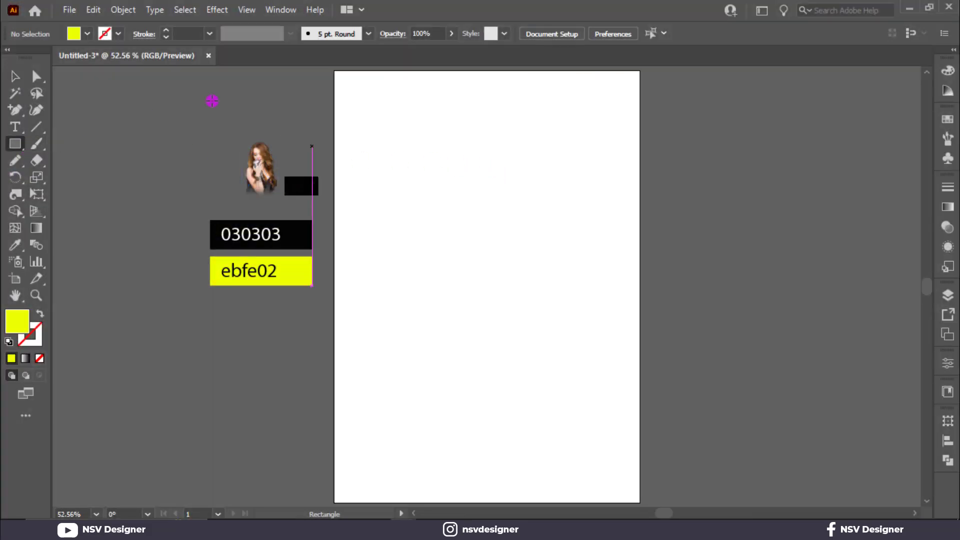
Draw a rectangle covering the whole artboard and fill it with the black 030303 swatch color
drag(335, 71, 642, 492)
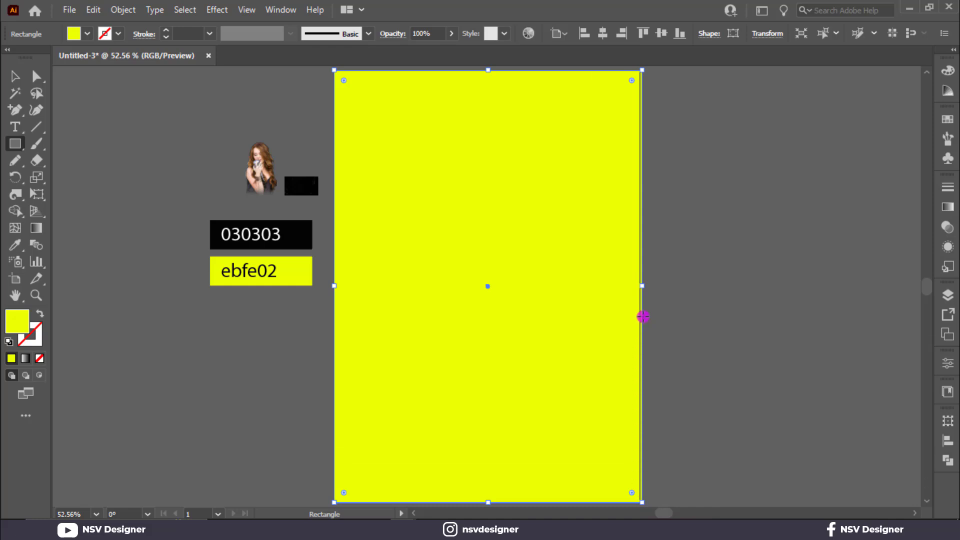
key(i)
click(307, 235)
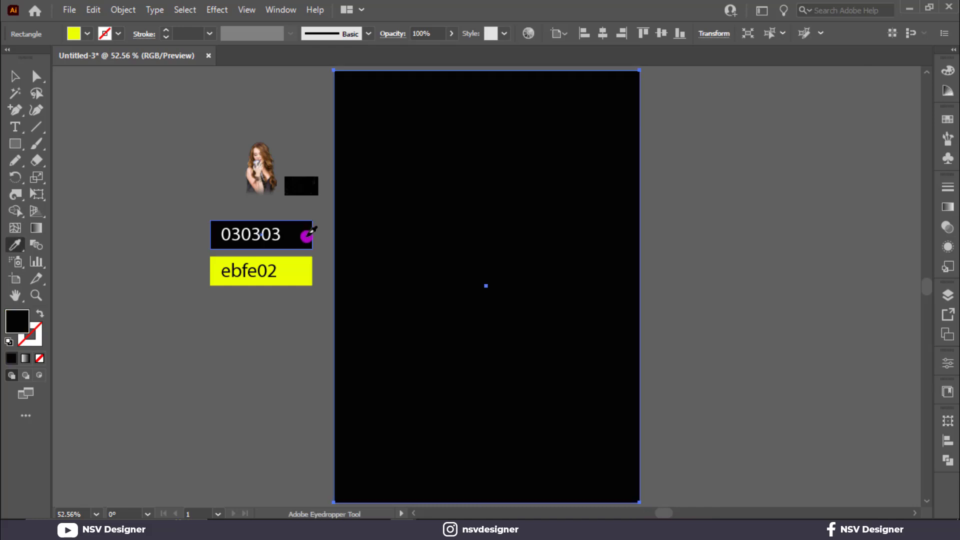
key(ctrl+shift+a)
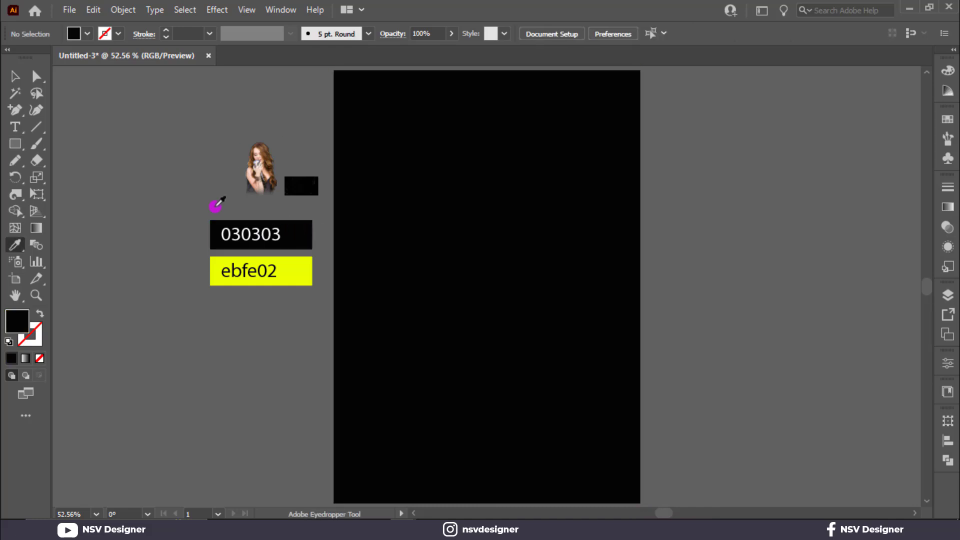
Draw a tall, narrow stripe reaching the artboard's bottom edge and fill it with the yellow ebfe02 swatch color
drag(396, 195, 412, 502)
key(i)
click(306, 268)
Duplicate the yellow stripe directly beside itself and recolor the copy with the black 030303 swatch
click(16, 75)
drag(411, 194, 476, 216)
key(i)
click(289, 233)
key(v)
Select the yellow and black stripe pair, duplicate it alongside, and repeat the copy until there are six alternating pairs
shift+click(405, 222)
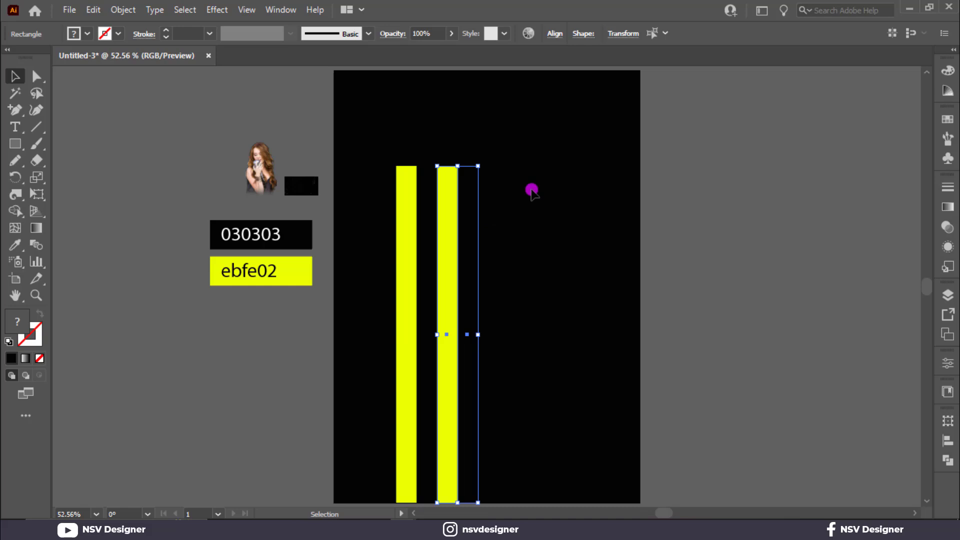
key(ctrl+d)
key(ctrl+d)
key(ctrl+d)
key(ctrl+d)
Select all the stripes, narrow them to fit inside the artboard's width, and group them
drag(435, 255, 433, 250)
drag(617, 334, 579, 310)
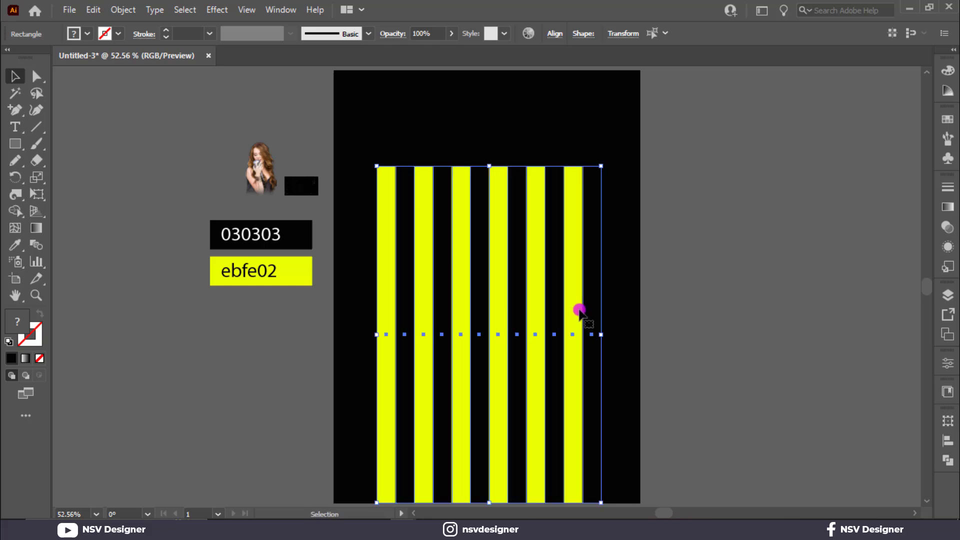
key(ctrl+g)
Extend the striped group's top edge upward and center the group horizontally on the artboard
drag(491, 165, 503, 128)
click(608, 34)
click(733, 169)
Distort the striped group into irregular flowing waves with the Twirl tool
click(509, 218)
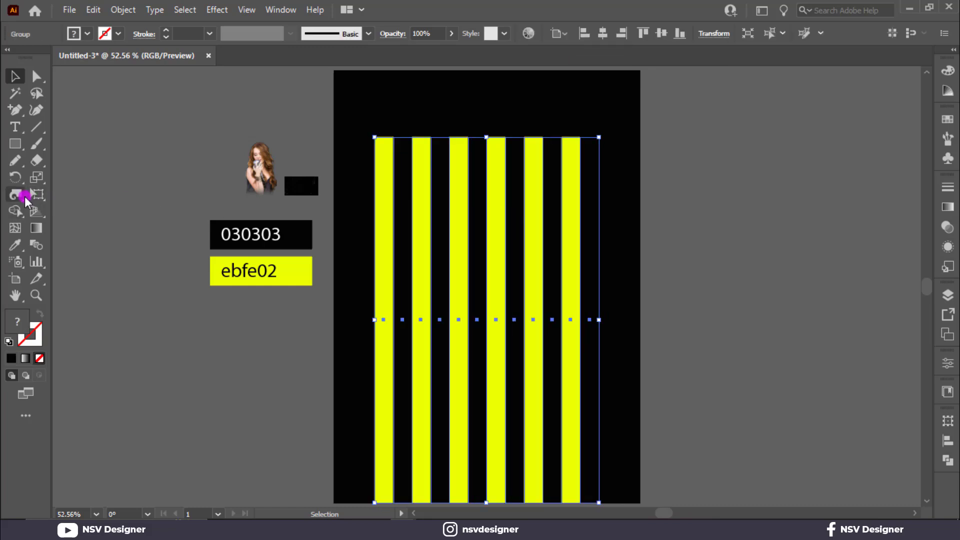
mouse_move(419, 173)
mouse_down()
mouse_move(469, 200)
mouse_move(455, 212)
mouse_move(442, 260)
mouse_move(384, 318)
mouse_move(398, 208)
mouse_move(550, 157)
mouse_move(575, 306)
mouse_move(548, 444)
mouse_move(439, 456)
mouse_move(525, 386)
mouse_move(490, 350)
mouse_move(560, 512)
mouse_move(608, 433)
mouse_move(600, 414)
mouse_move(608, 429)
mouse_move(583, 456)
mouse_move(488, 260)
mouse_move(474, 253)
mouse_move(422, 343)
mouse_move(493, 420)
mouse_move(381, 419)
mouse_move(14, 83)
mouse_up()
key(ctrl+z)
click(13, 79)
Enlarge and reposition the wavy group so it nearly spans the artboard's width and extends past its bottom edge
drag(618, 99, 640, 88)
drag(576, 212, 584, 222)
drag(631, 308, 582, 340)
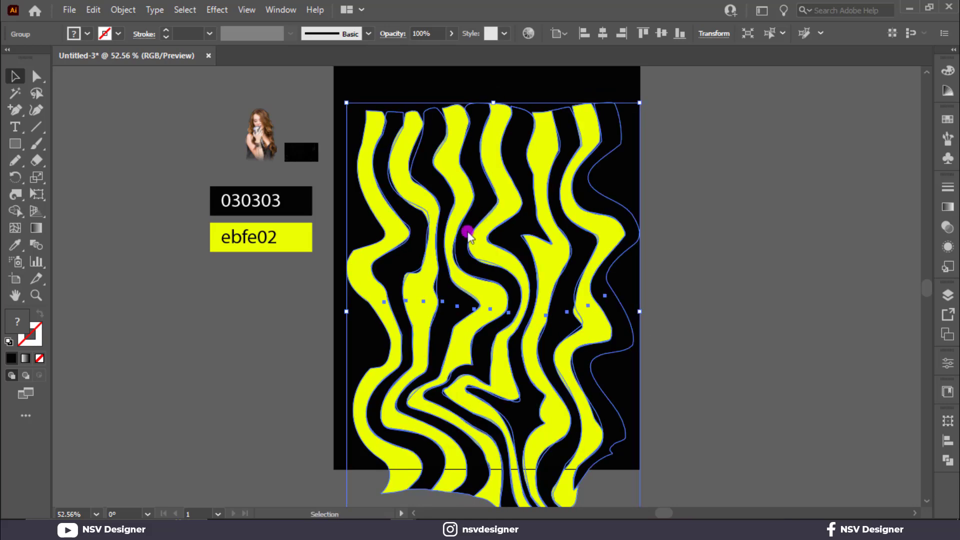
Apply a Color Halftone effect to the wavy group with a 22-pixel maximum radius and 45 degrees on all four channels
click(225, 9)
mouse_move(345, 278)
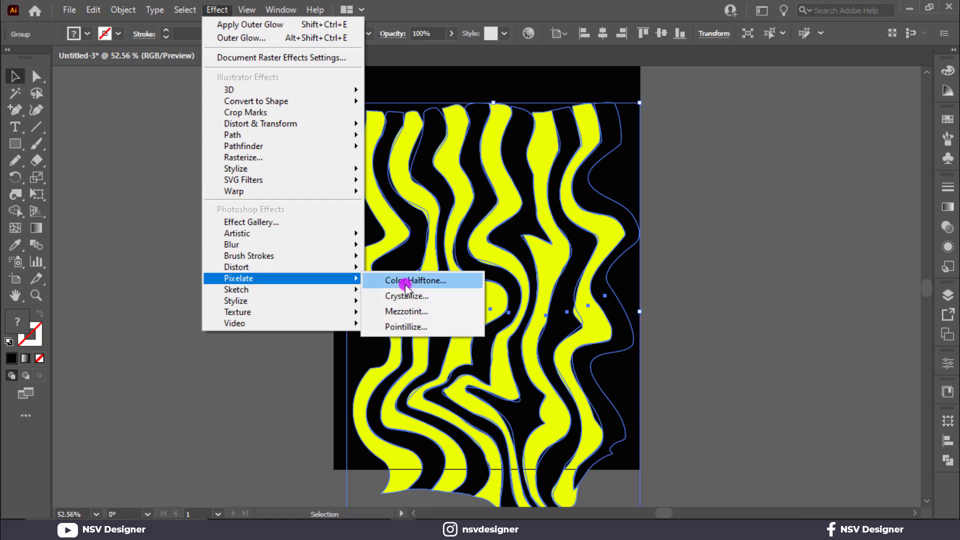
click(406, 280)
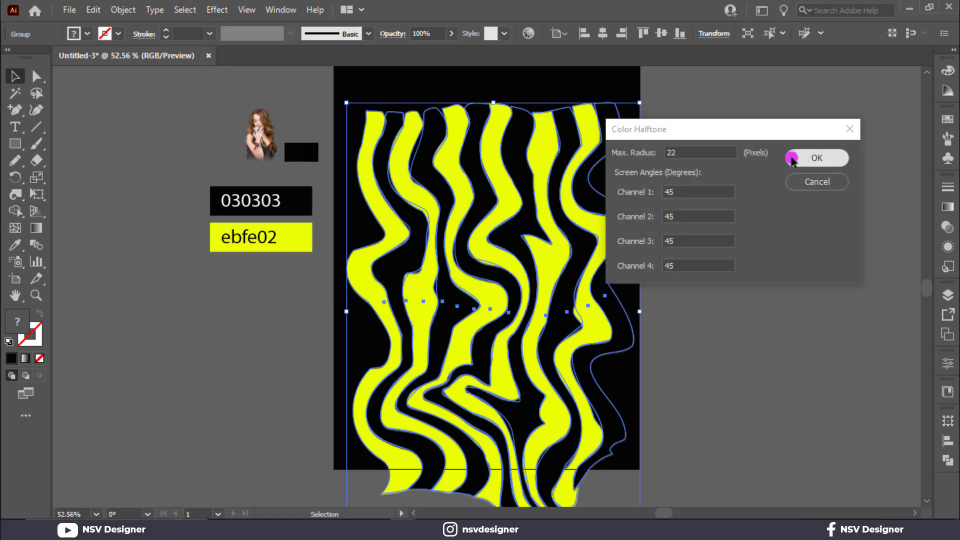
click(799, 159)
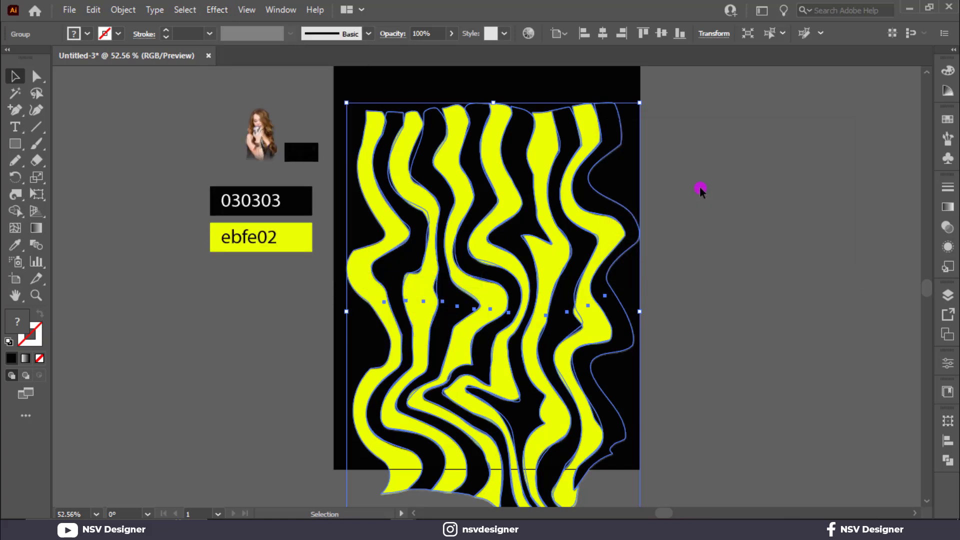
click(702, 215)
Draw a tall black rectangle over the wavy pattern, center it horizontally on the artboard, and extend its top edge slightly upward
click(16, 145)
drag(401, 162, 577, 469)
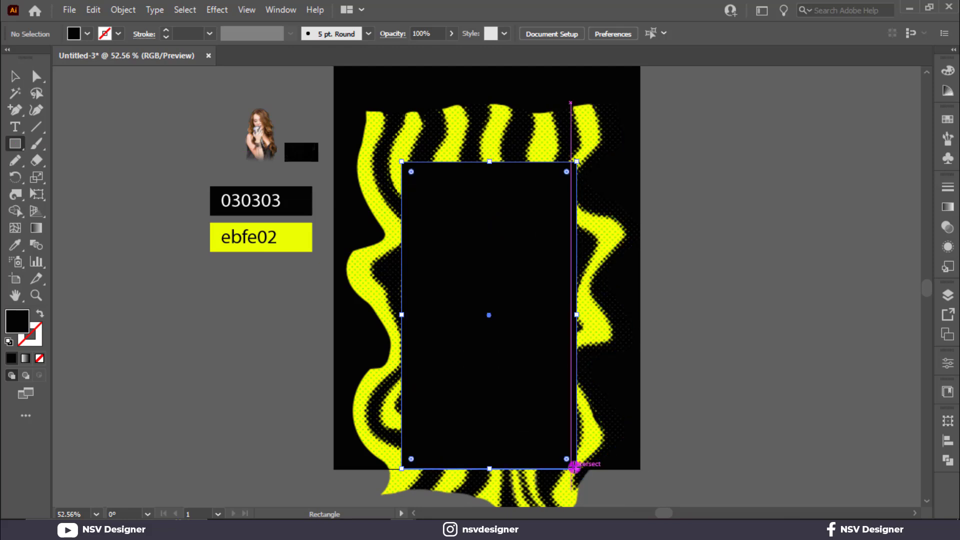
click(15, 76)
click(604, 34)
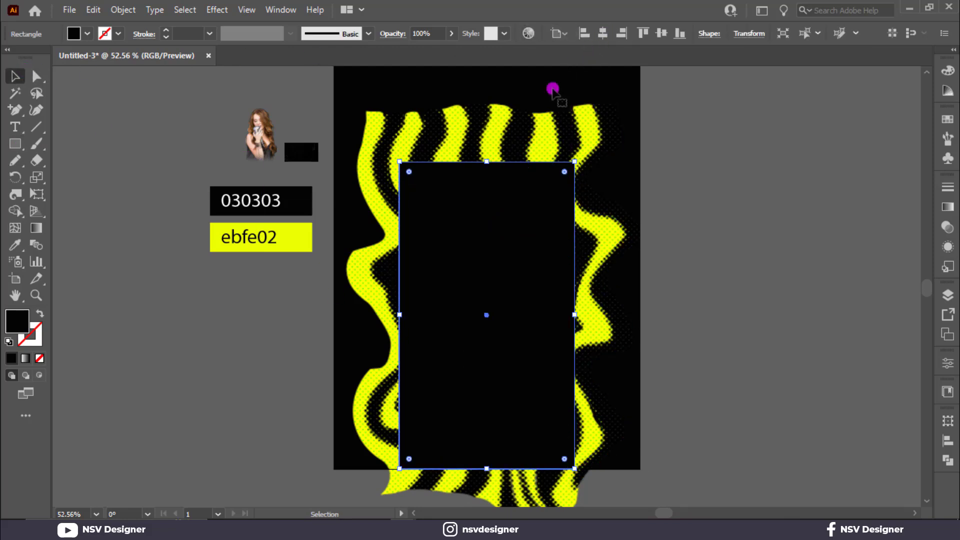
drag(488, 162, 488, 146)
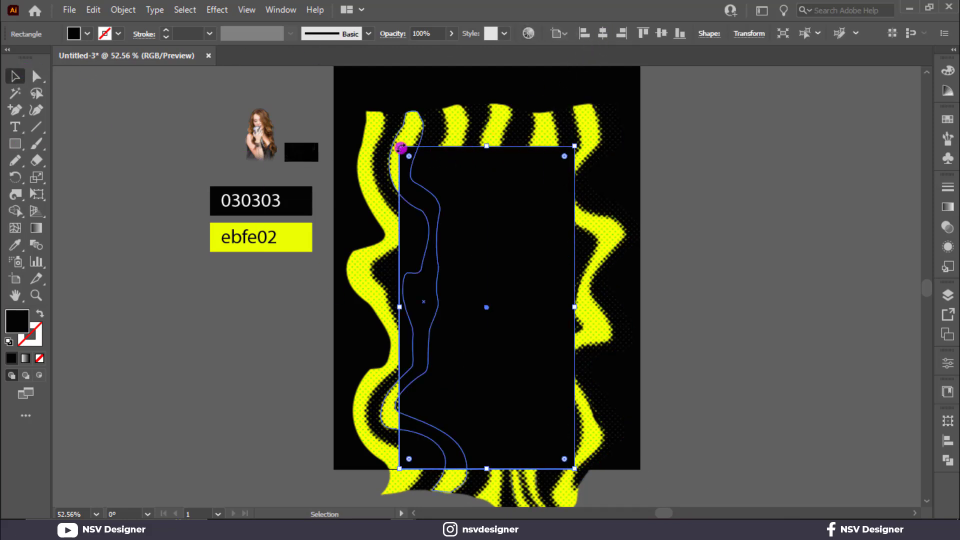
Round the black rectangle's two top corners fully into an arch and move the shape up slightly
key(a)
click(575, 146)
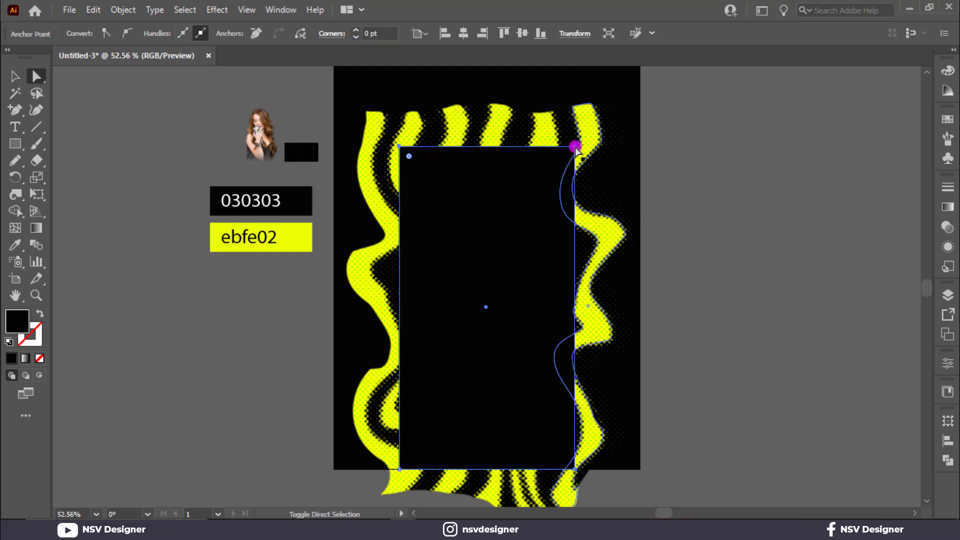
drag(562, 157, 467, 262)
key(v)
click(742, 245)
drag(528, 226, 529, 212)
Move the arch's two bottom anchor points down to the artboard's bottom edge
click(679, 224)
drag(679, 224, 419, 314)
click(866, 350)
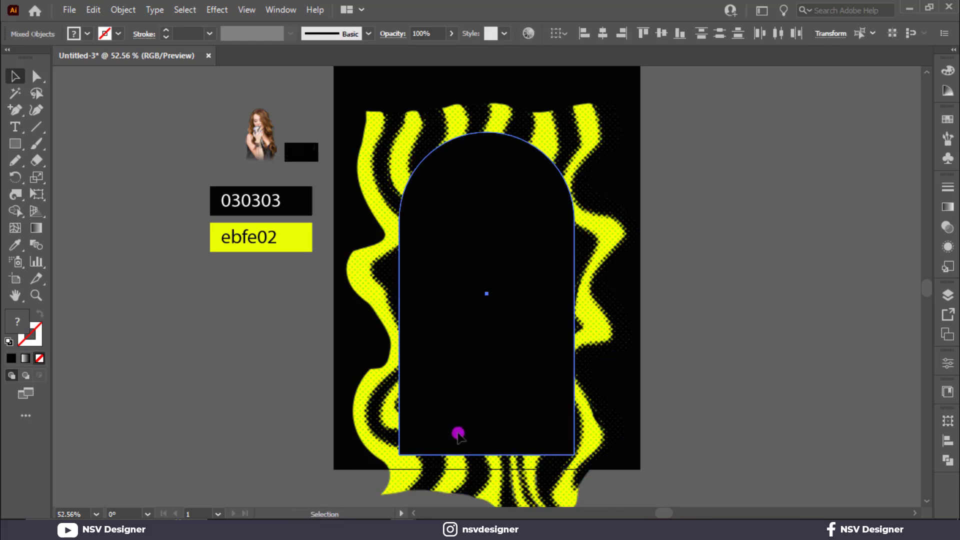
click(406, 452)
key(a)
click(398, 454)
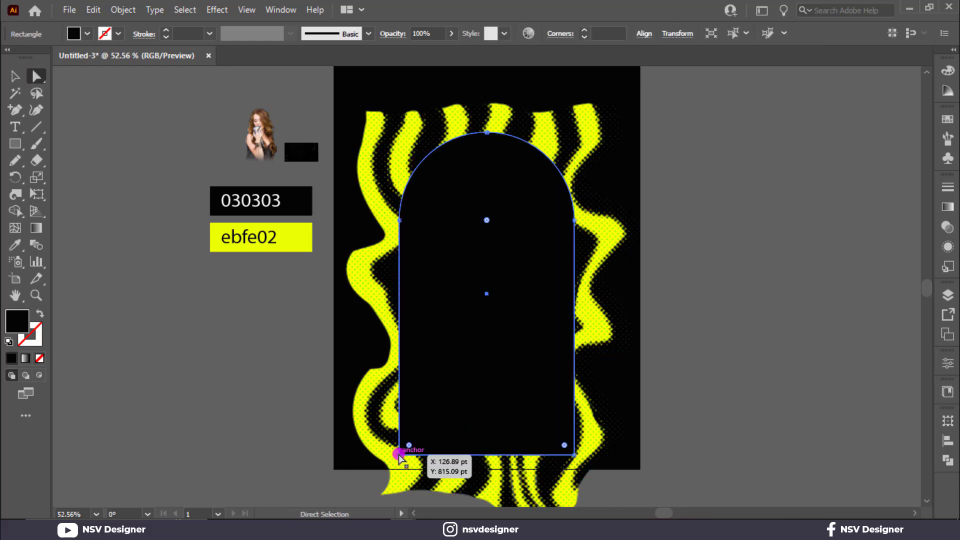
shift+click(574, 454)
drag(499, 467, 499, 471)
Select the arch together with the halftone wave group and make a clipping mask from them
key(v)
drag(681, 243, 503, 307)
right_click(503, 306)
click(562, 195)
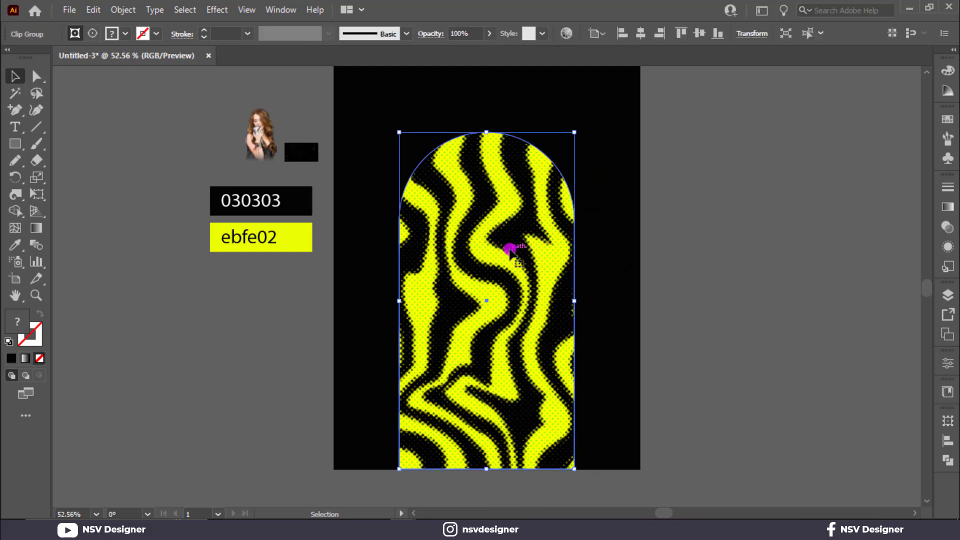
Draw a rectangle covering the clipped arch and fill it with a linear white-to-black gradient
click(15, 144)
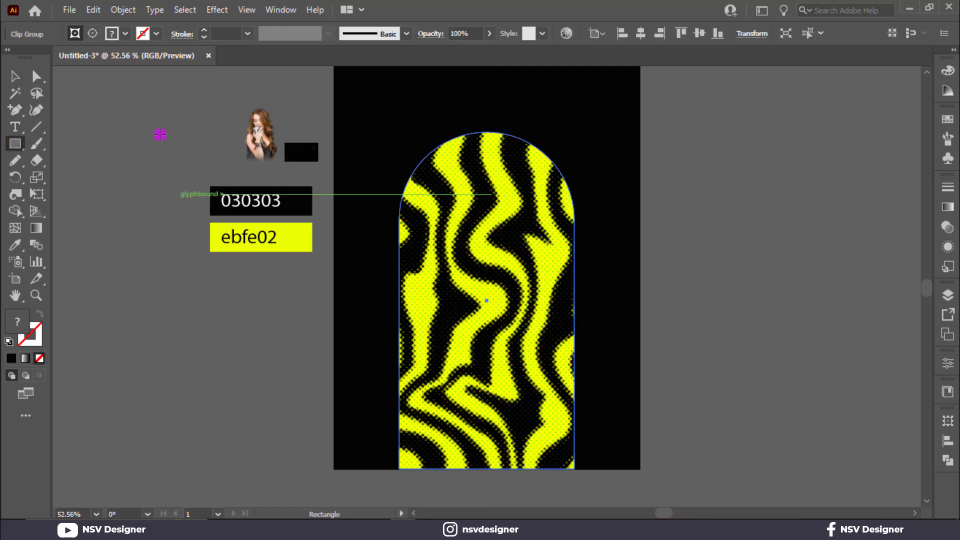
drag(398, 119, 578, 468)
click(15, 76)
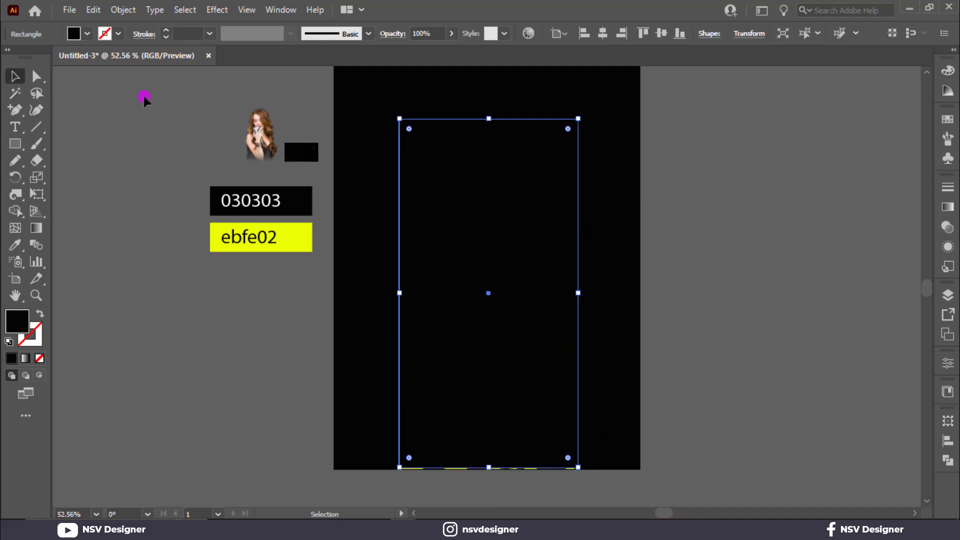
click(946, 209)
click(800, 205)
click(741, 229)
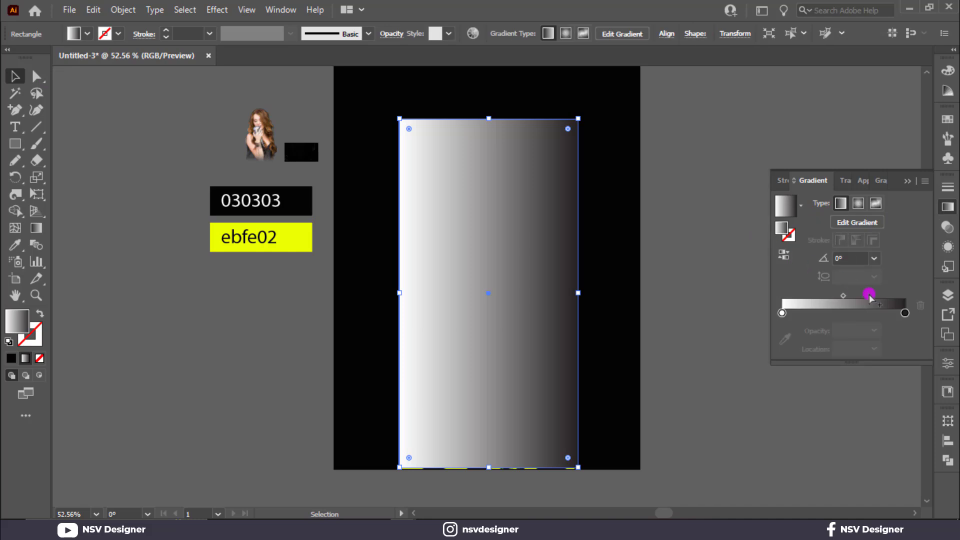
Set the gradient's dark end stop to pure black 000000
double_click(904, 313)
click(724, 387)
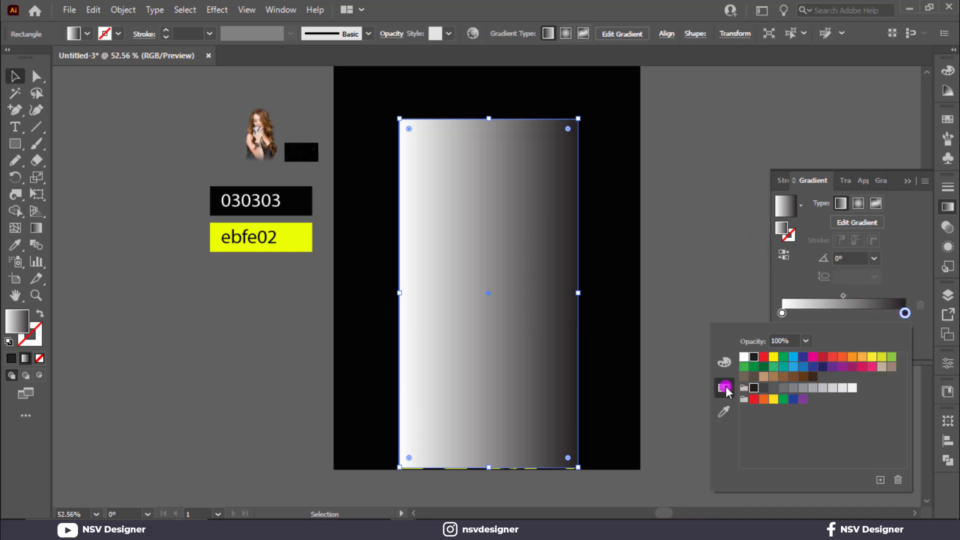
click(726, 364)
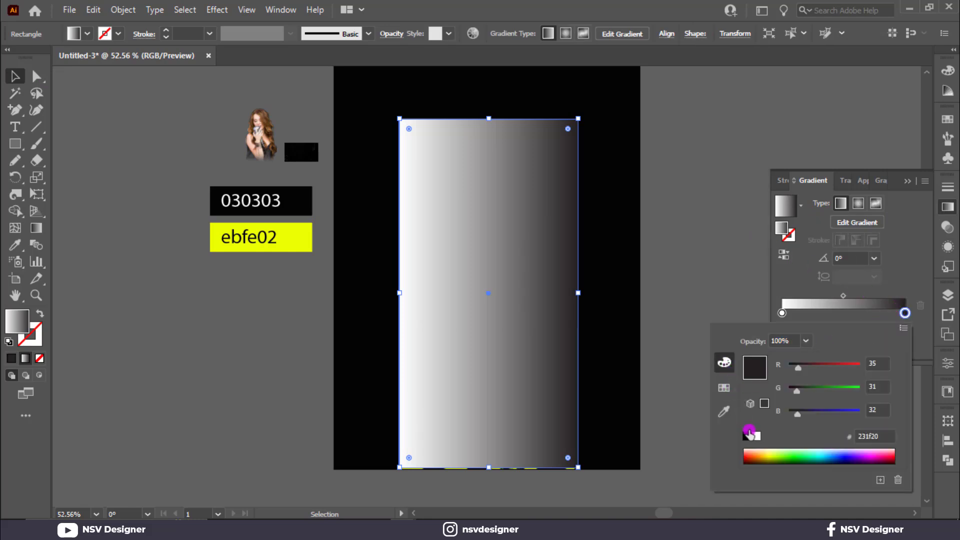
click(752, 437)
click(747, 437)
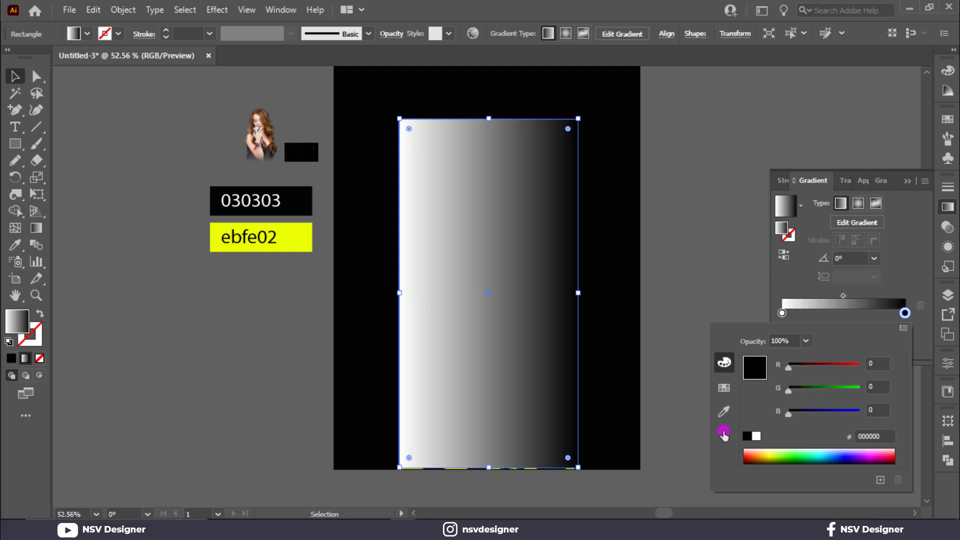
Set the rectangle's linear gradient angle to -90°
click(431, 357)
click(865, 258)
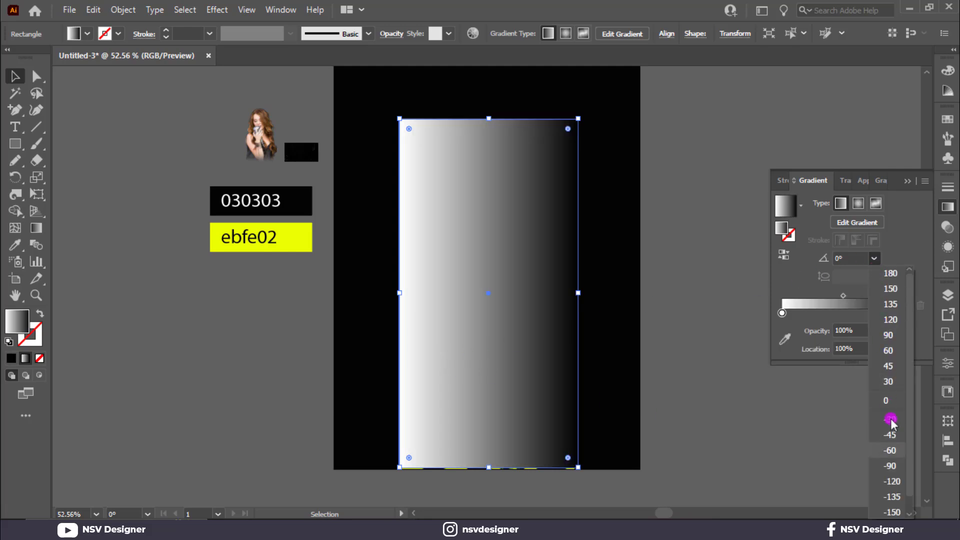
click(890, 465)
click(908, 181)
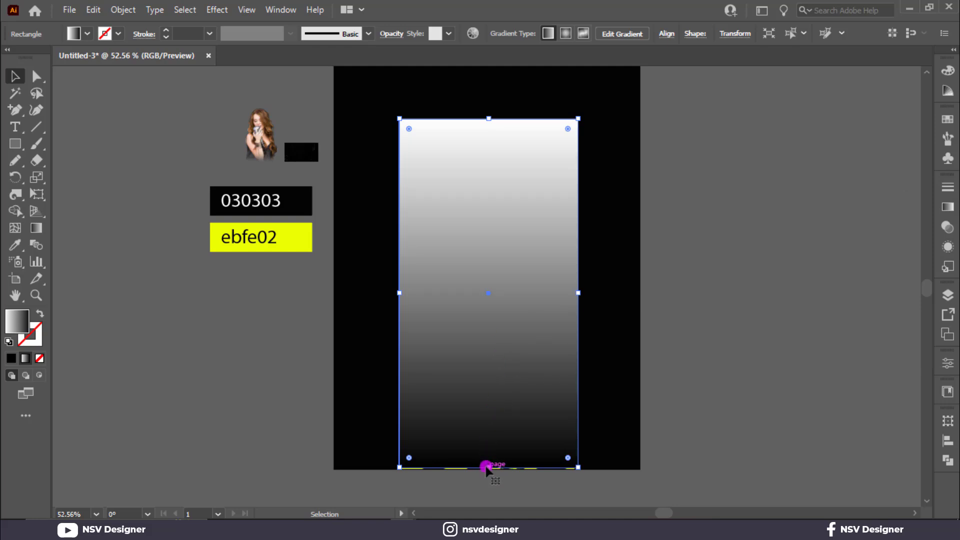
Extend the gradient rectangle to the artboard's bottom edge and widen it evenly past both sides of the arch
drag(488, 467, 488, 469)
click(664, 394)
click(504, 308)
drag(639, 281, 519, 344)
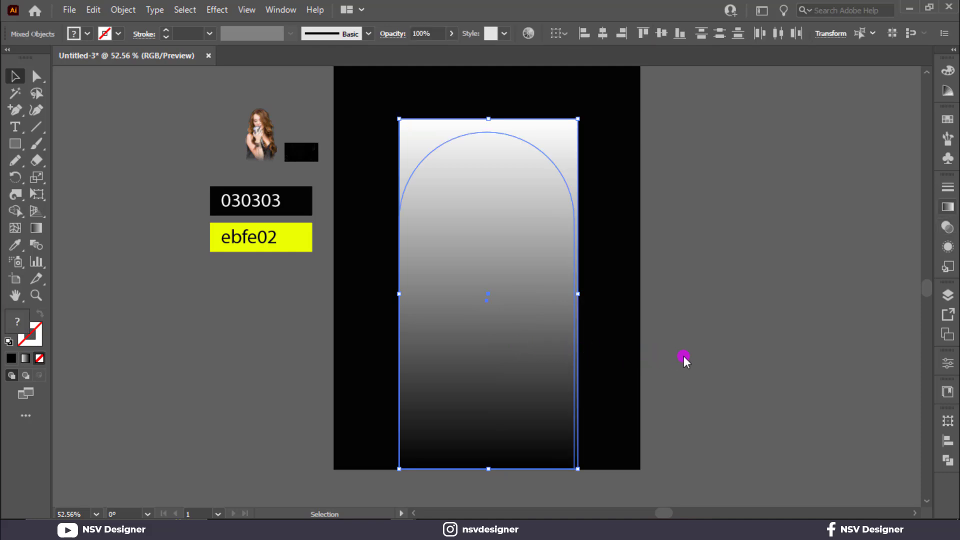
click(681, 359)
click(531, 353)
mouse_move(580, 292)
mouse_down()
mouse_move(595, 294)
mouse_move(584, 294)
mouse_up()
Select the gradient rectangle together with the clipped arch and make an opacity mask from them
drag(647, 266, 534, 321)
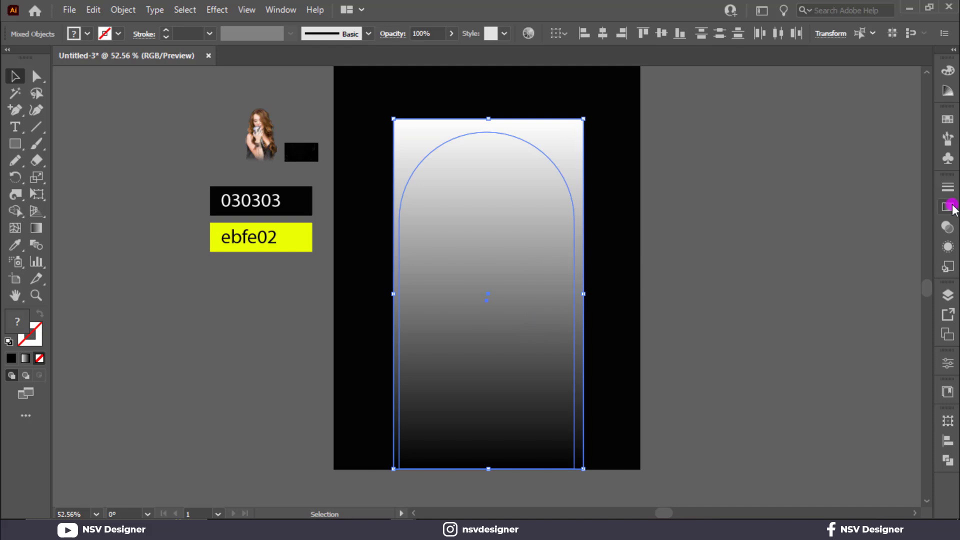
click(947, 249)
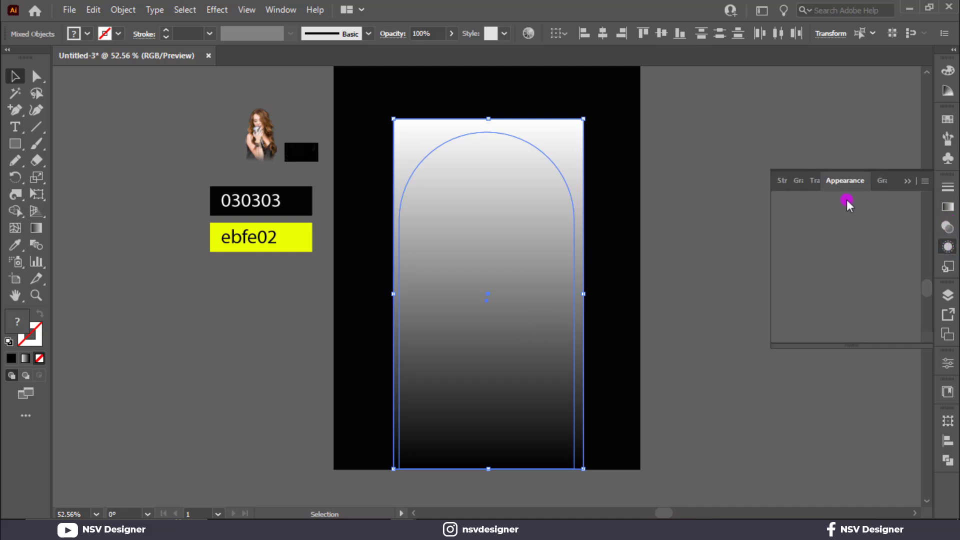
click(811, 181)
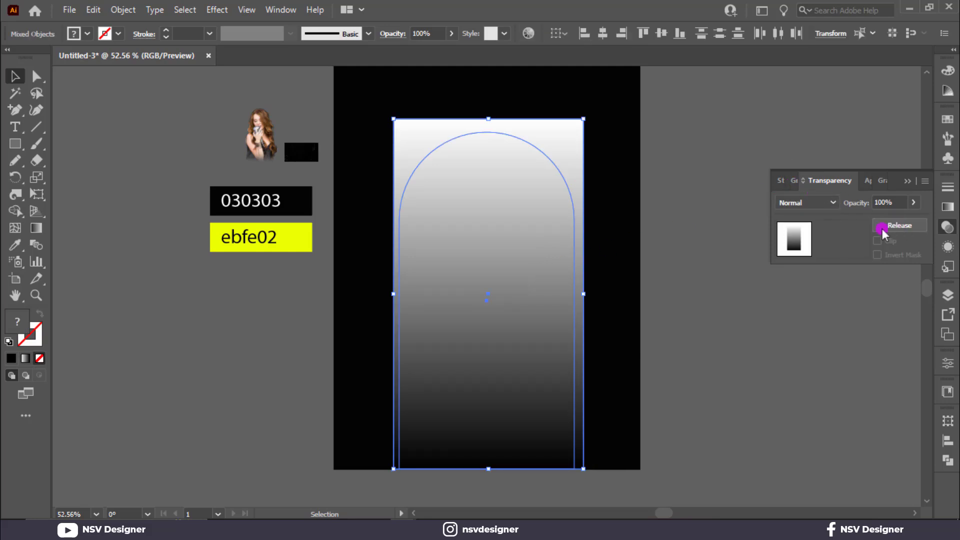
click(895, 227)
Edit the opacity mask's gradient, moving its black stop upward so the stripes fade out sooner, and return to the artwork
click(489, 329)
key(g)
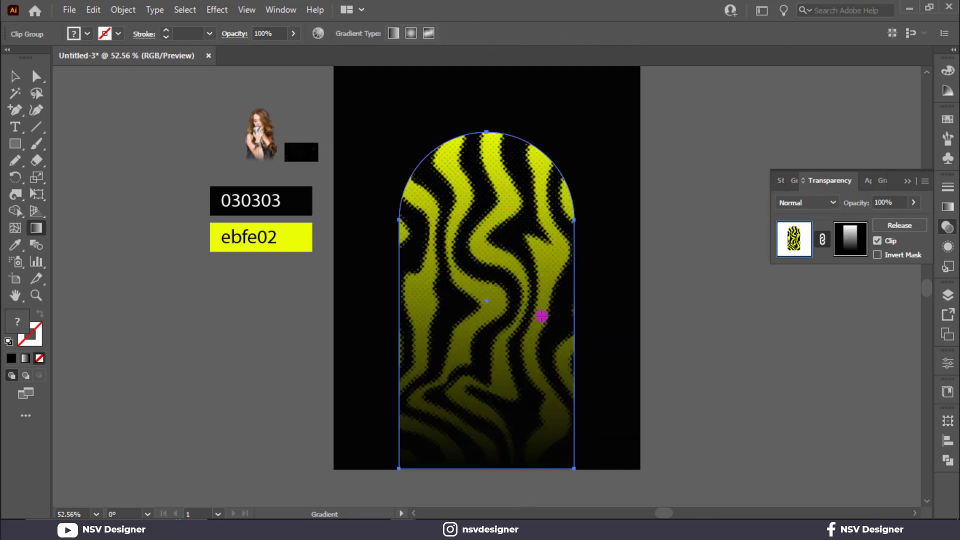
click(857, 244)
drag(489, 427, 490, 413)
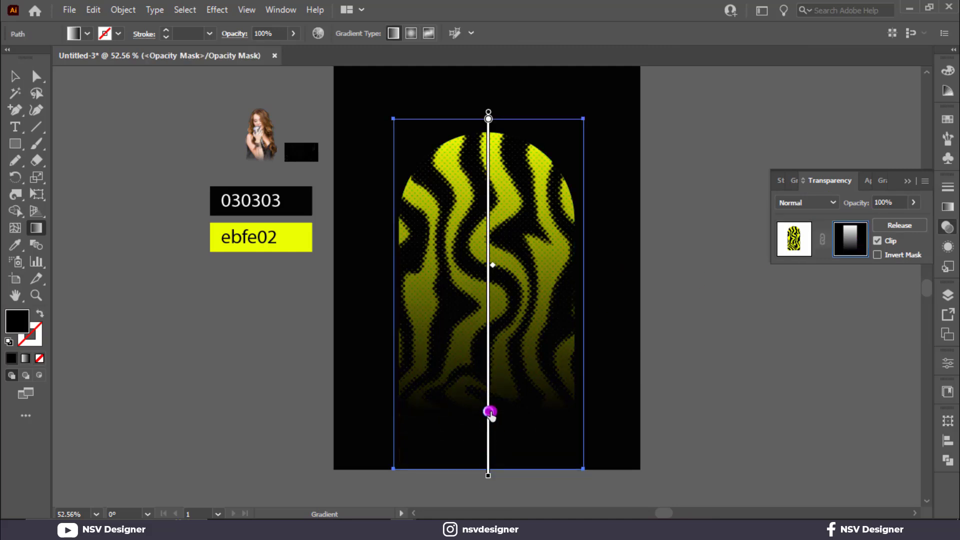
click(489, 411)
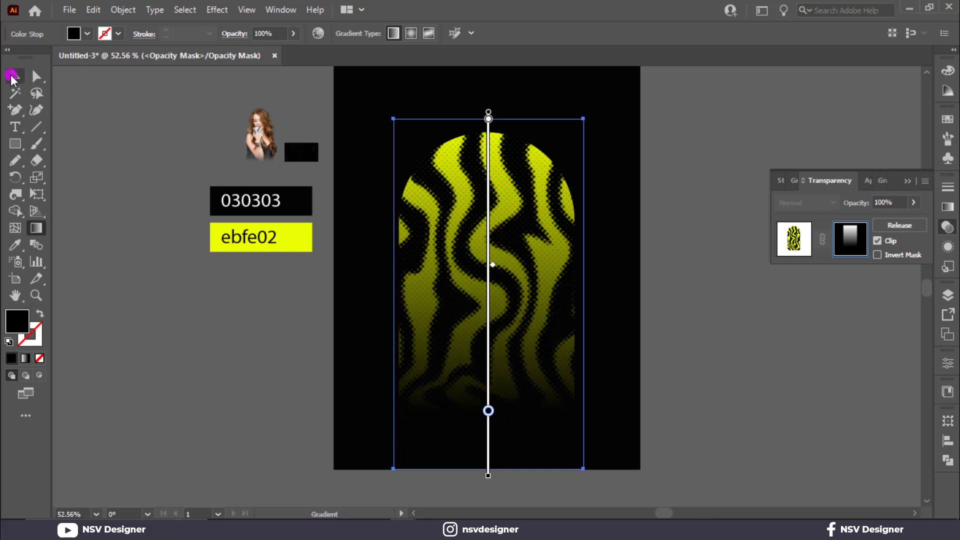
click(12, 76)
click(794, 237)
Apply a yellow Outer Glow to the masked arch in Screen mode with 50% opacity and 12 pt blur
click(184, 9)
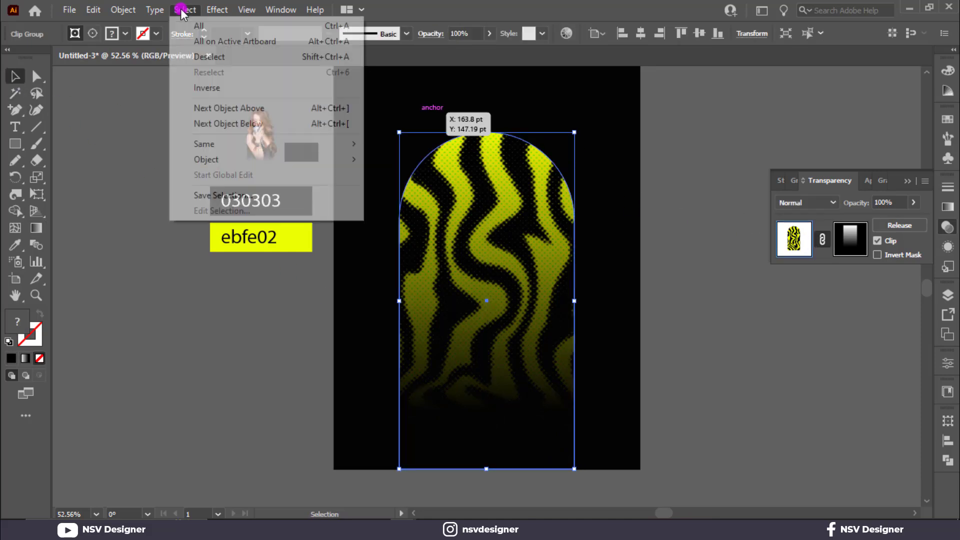
key(Right)
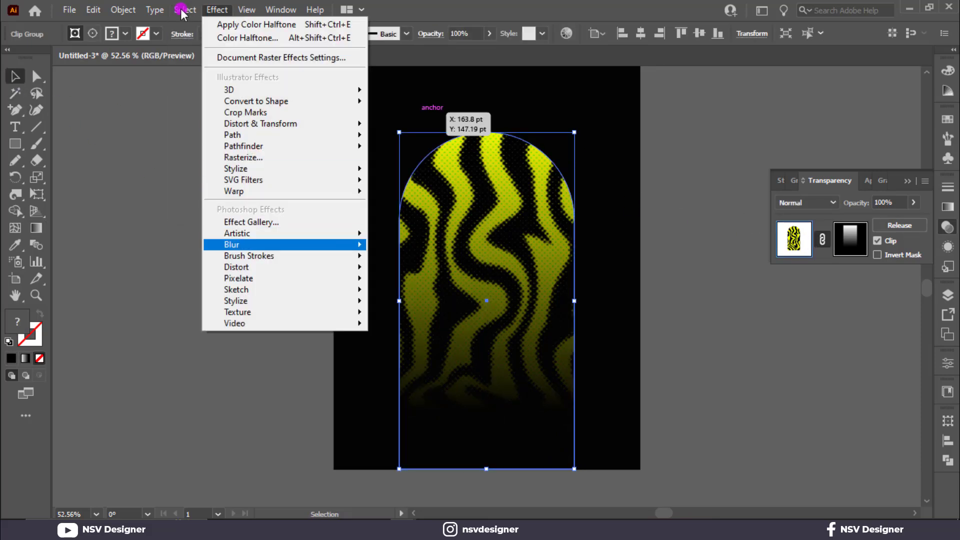
mouse_move(316, 180)
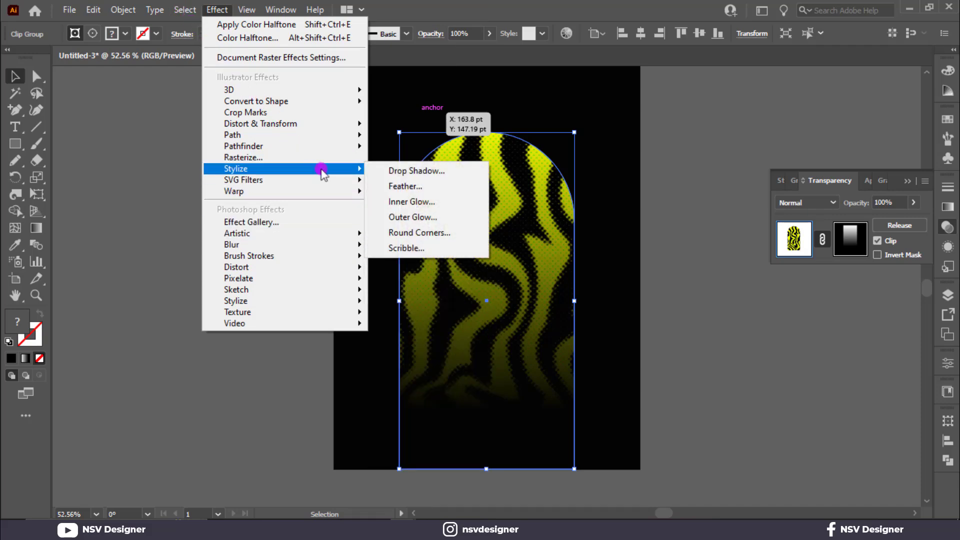
click(681, 227)
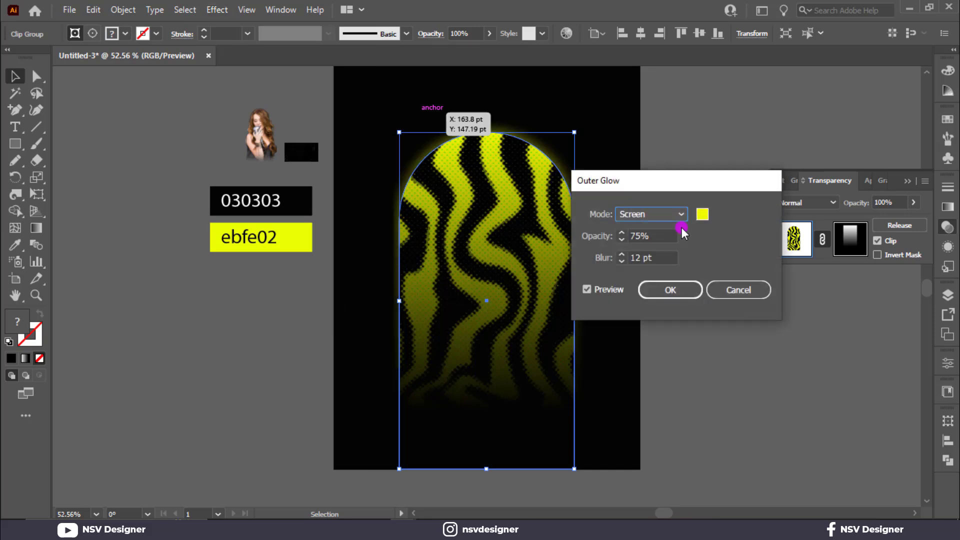
drag(658, 236, 565, 238)
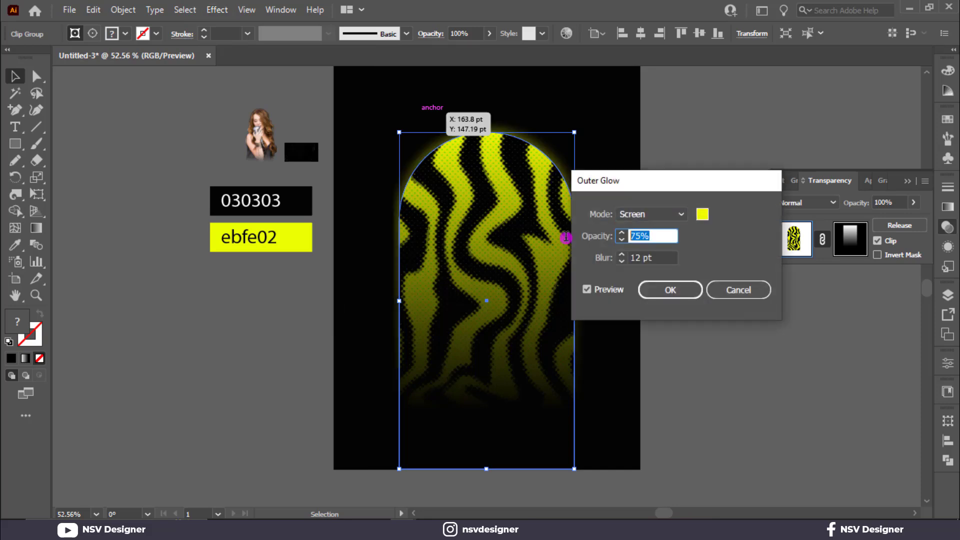
text(50)
click(588, 289)
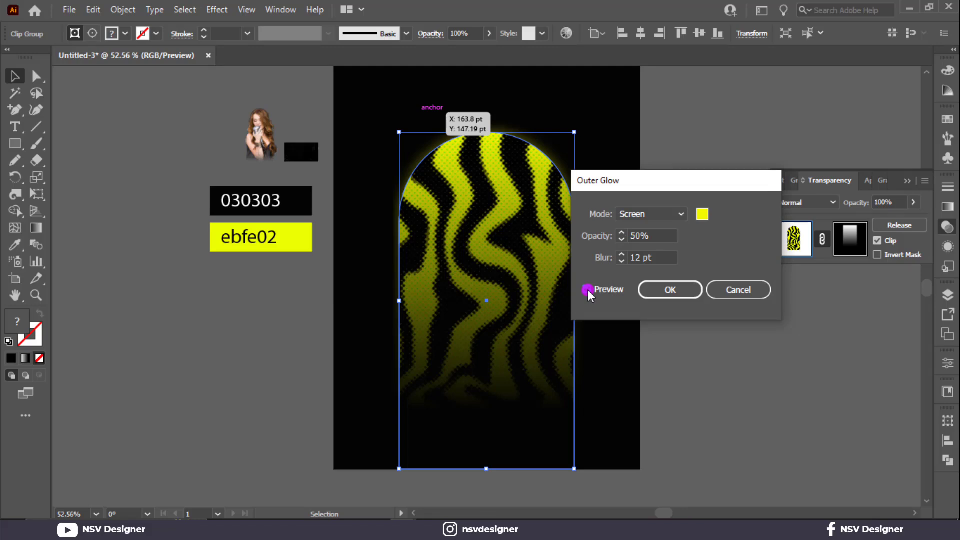
key(Return)
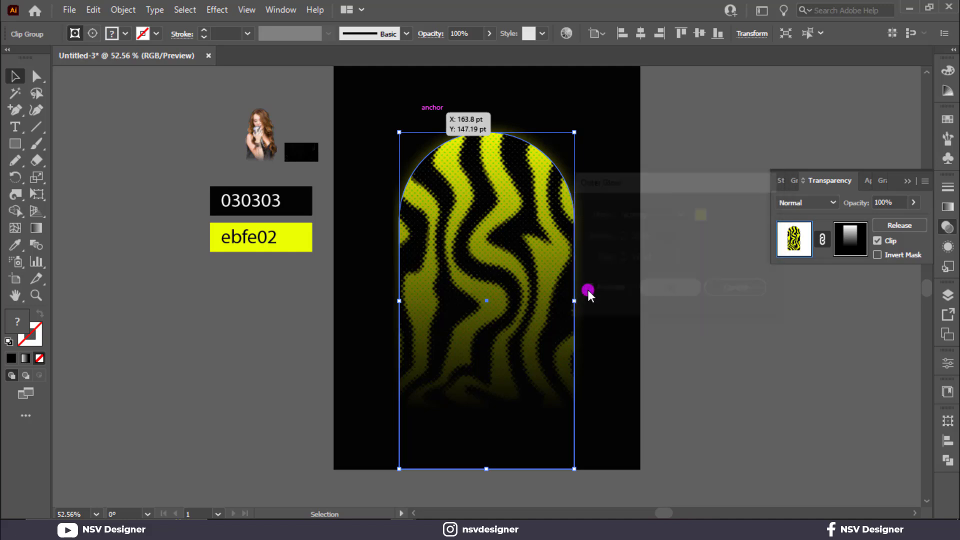
key(ctrl+shift+a)
Bring the dust-and-scratches texture image to the front and stretch it over the whole artboard
key(ctrl+shift+F10)
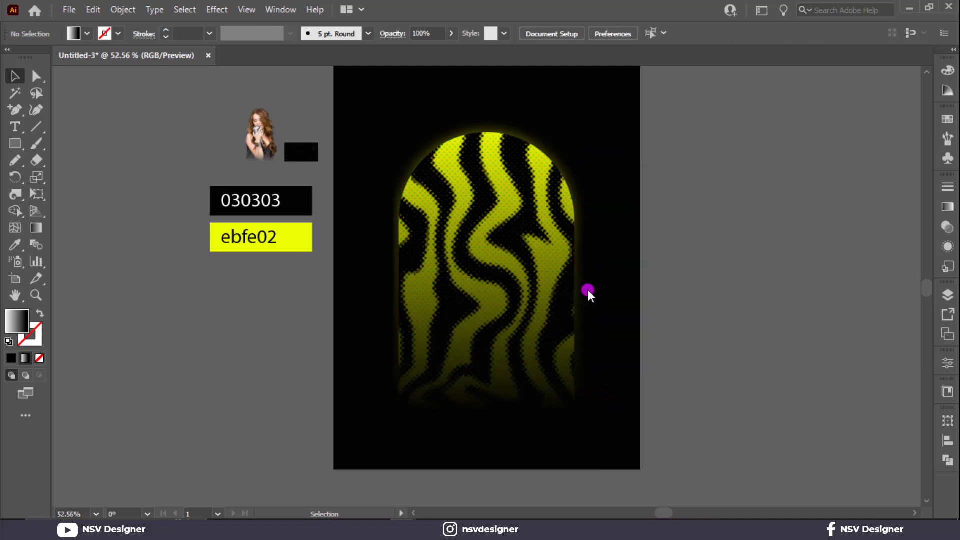
click(278, 136)
right_click(278, 136)
click(300, 118)
click(307, 150)
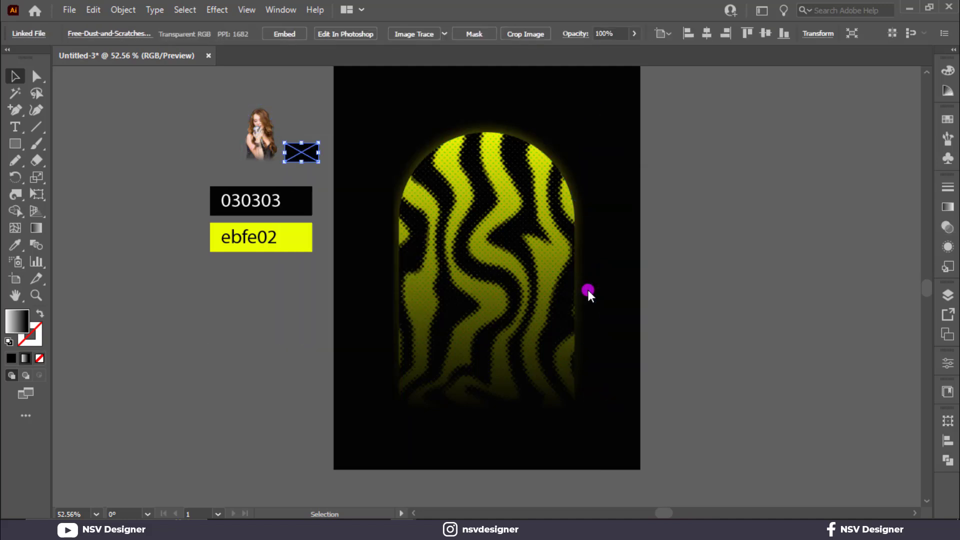
right_click(307, 150)
click(483, 271)
drag(319, 152, 471, 156)
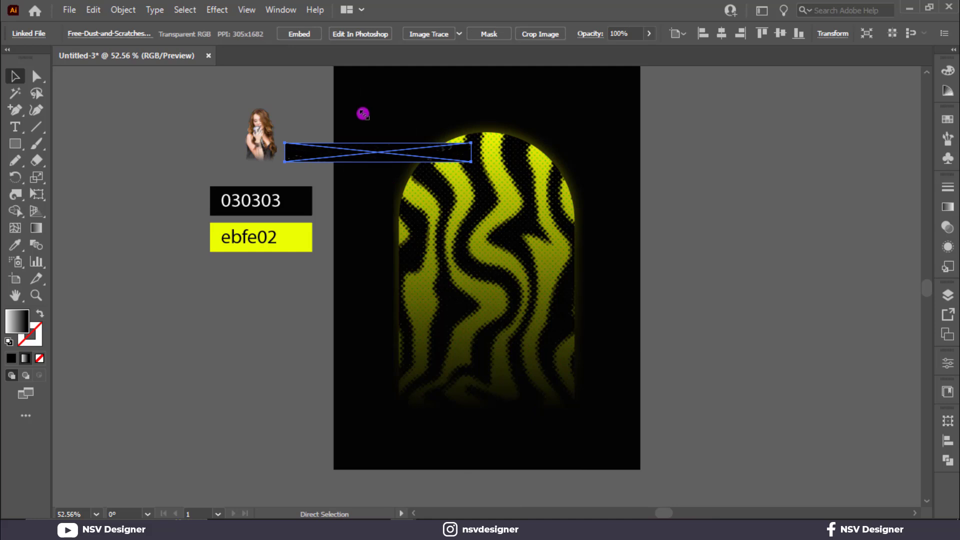
drag(363, 114, 619, 492)
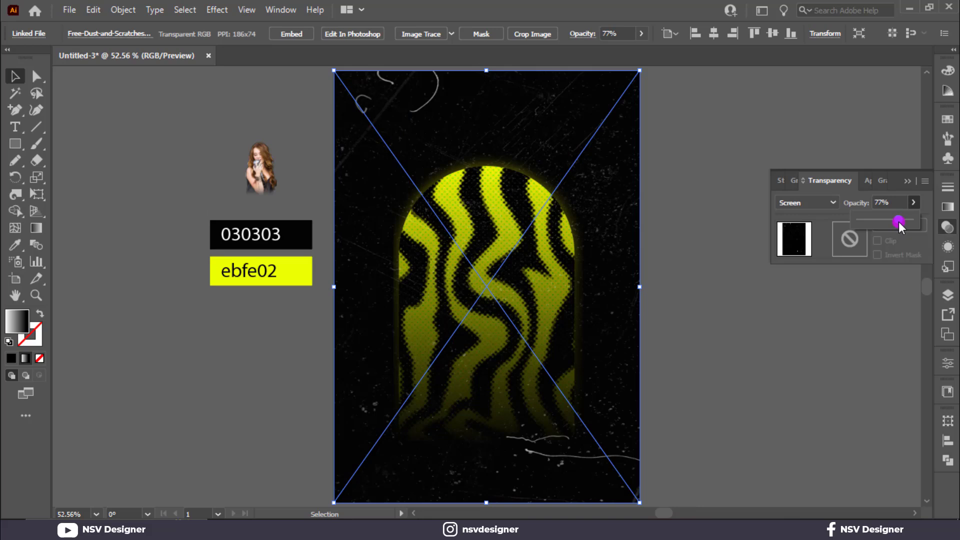
Blend the texture in Screen mode at 77% opacity and lock it
click(907, 181)
click(820, 167)
click(593, 200)
key(ctrl+2)
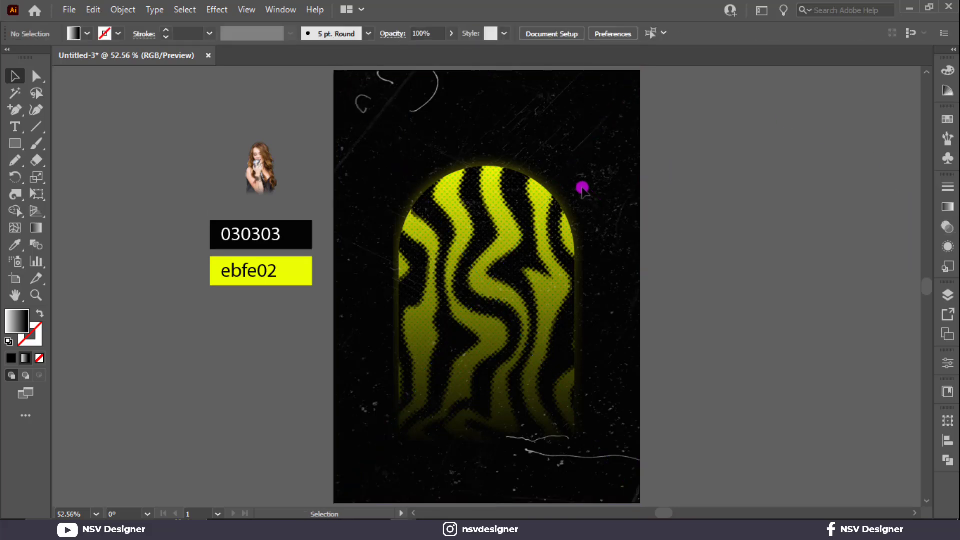
Enlarge the striped arch proportionally about its center
click(512, 253)
click(126, 11)
click(202, 189)
drag(589, 150, 619, 120)
click(662, 155)
Bring the girl image to the front, scale it to about 439 × 667 pt and place it over the arch
click(261, 158)
right_click(257, 165)
mouse_move(330, 278)
click(436, 279)
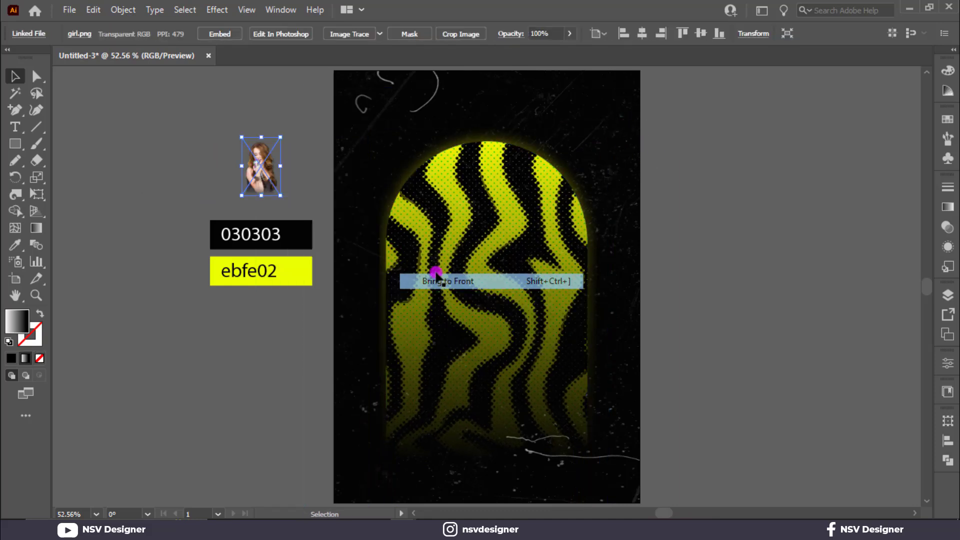
drag(264, 175, 697, 424)
mouse_move(511, 358)
mouse_down()
mouse_move(514, 381)
mouse_move(514, 349)
mouse_move(502, 364)
mouse_up()
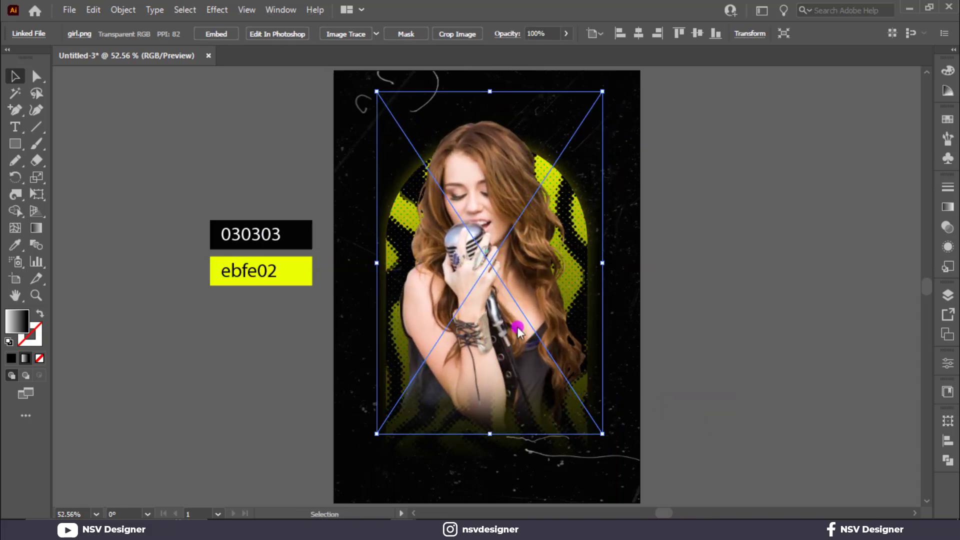
Center the girl image horizontally on the artboard
click(639, 34)
click(716, 211)
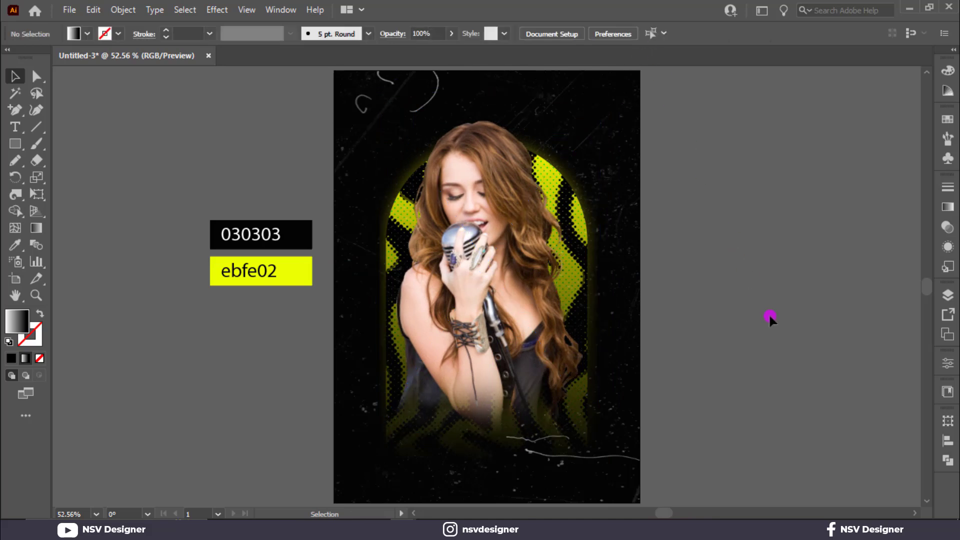
drag(595, 89, 599, 91)
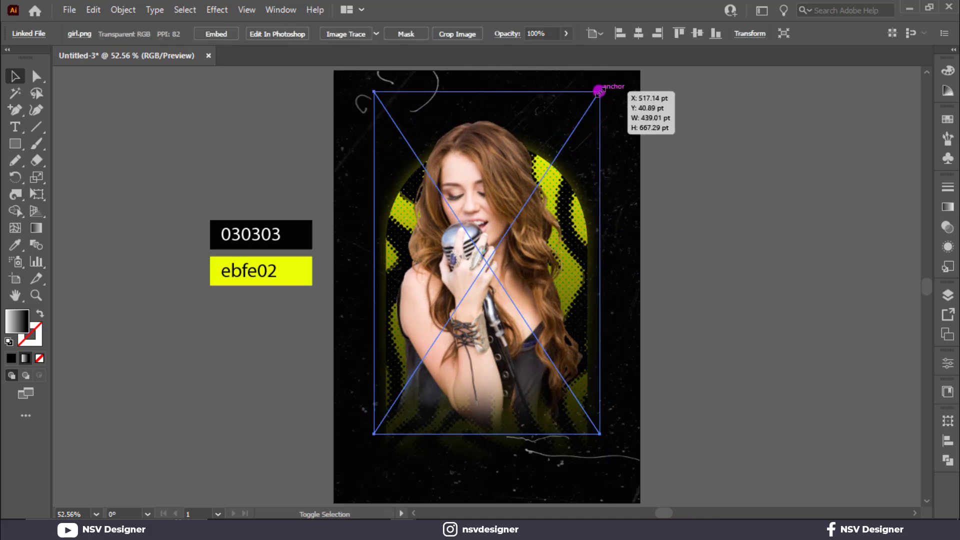
click(671, 146)
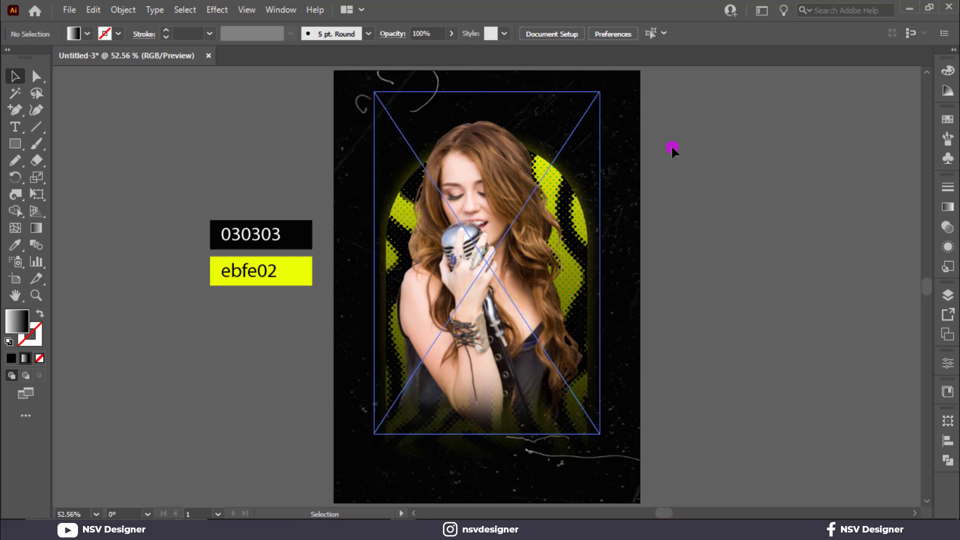
Add the text MUSIC beside the artboard and scale it up to about 157 pt
click(14, 130)
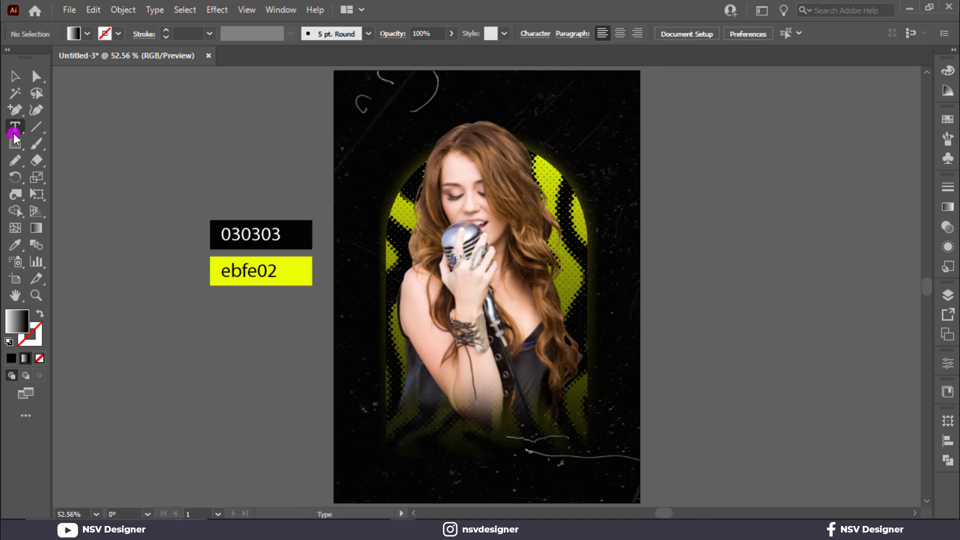
click(670, 220)
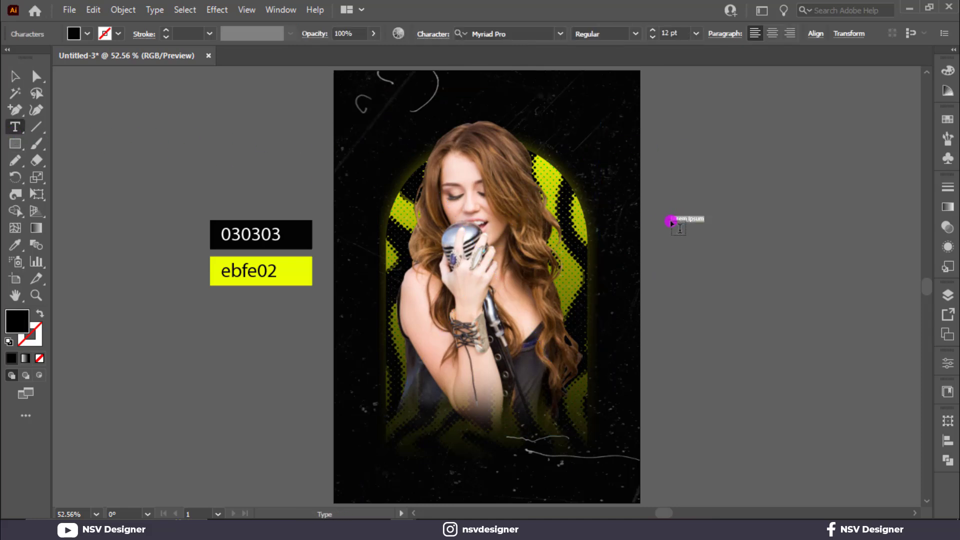
text(MUSIC)
click(15, 76)
drag(687, 225, 828, 320)
drag(828, 281, 789, 263)
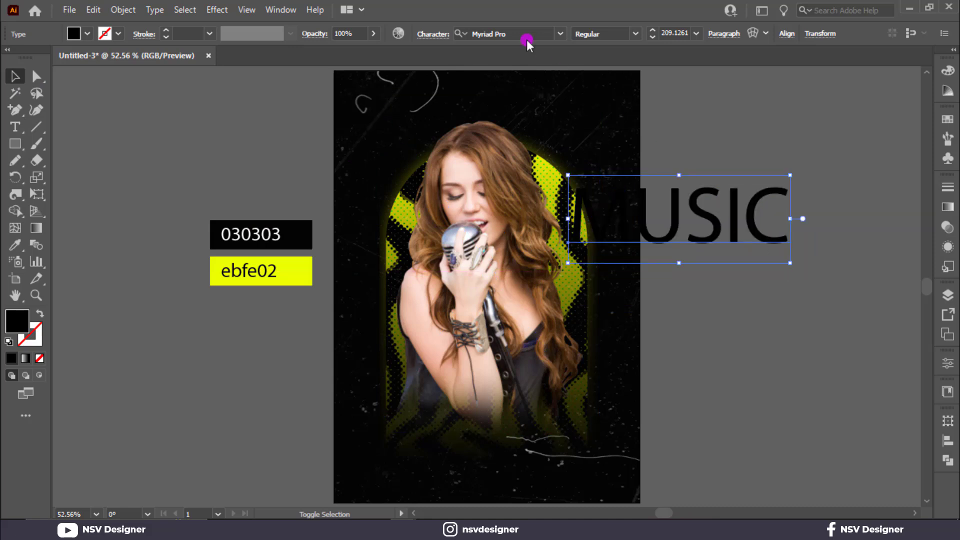
click(511, 30)
text(mo)
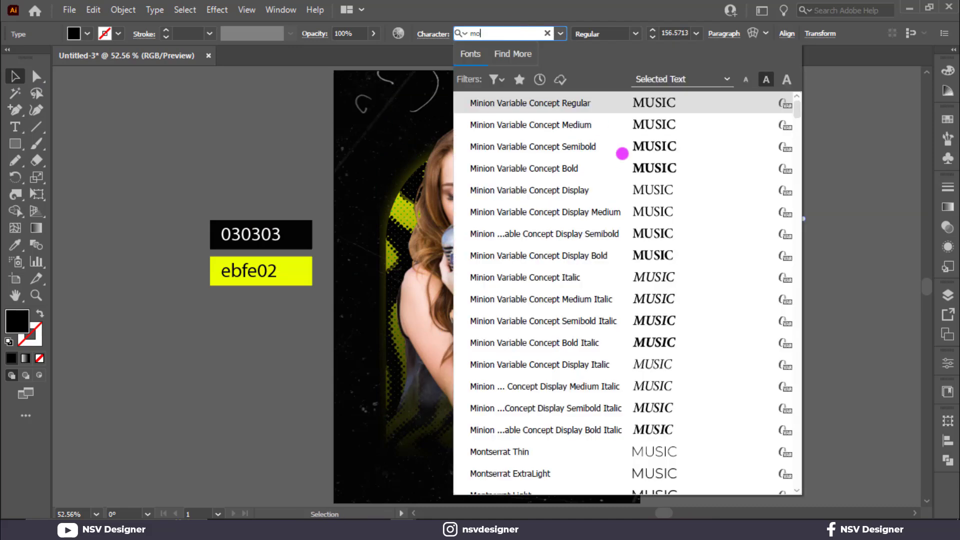
text(n)
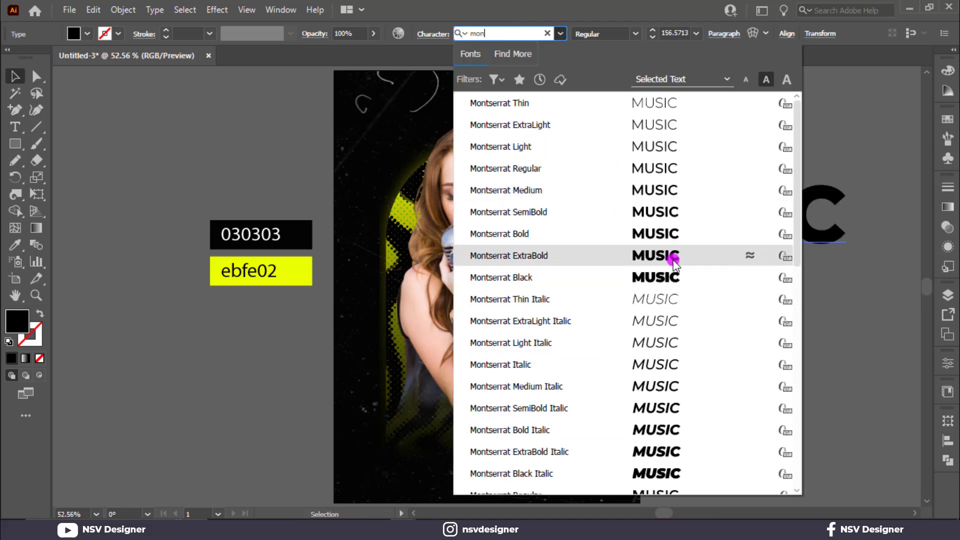
key(Escape)
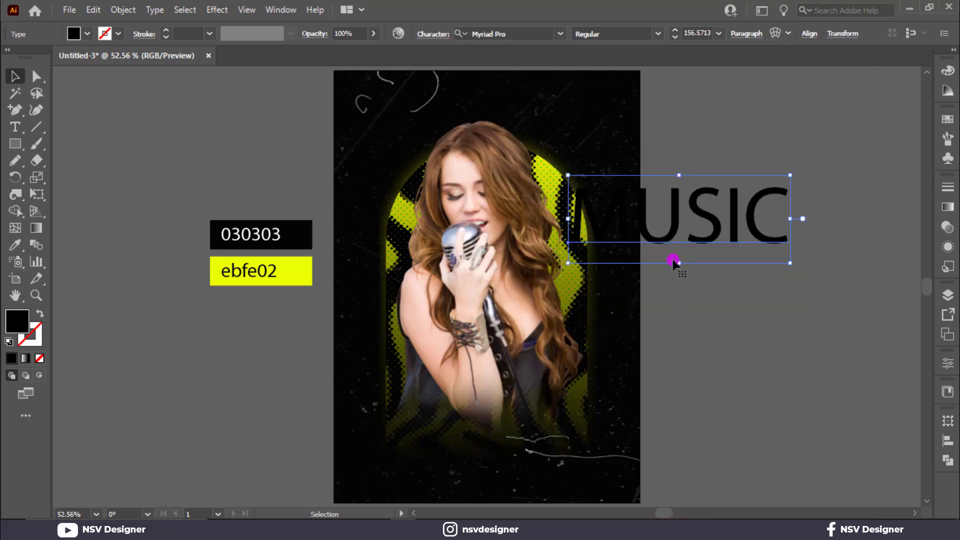
Set the MUSIC text's font to Montserrat ExtraBold
click(439, 32)
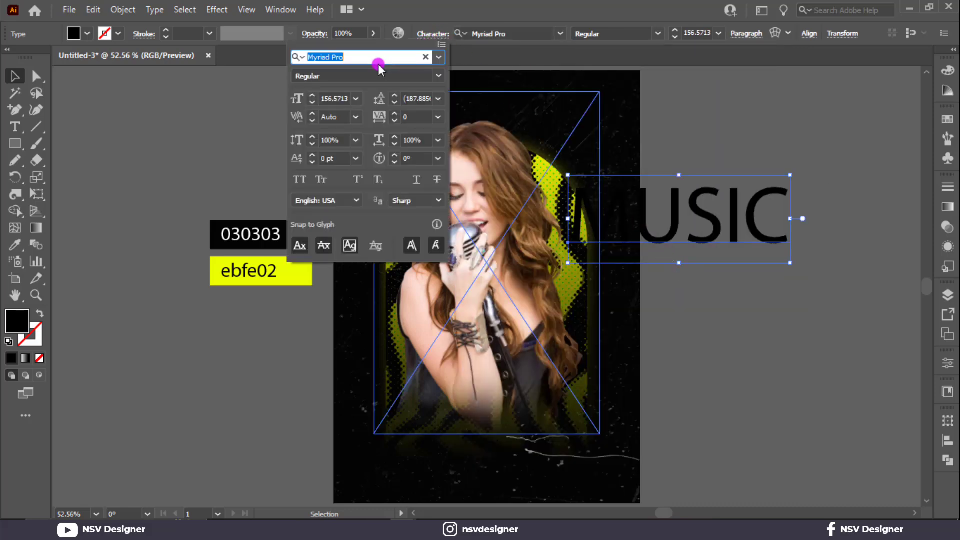
text(mon)
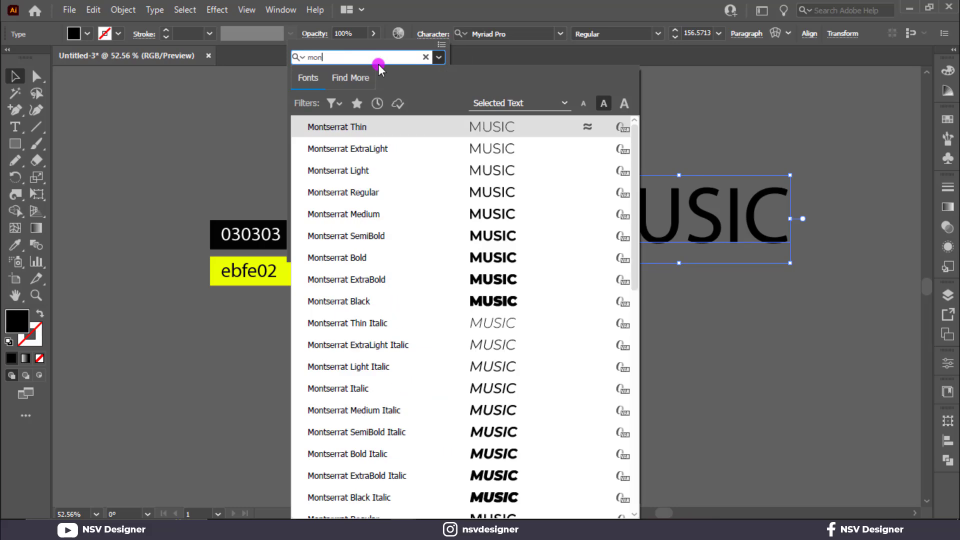
click(493, 253)
Fill the MUSIC text with white and place it centered across the bottom of the girl image at about 119 pt
drag(640, 250, 425, 409)
click(87, 34)
click(29, 56)
drag(632, 421, 592, 417)
drag(574, 385, 562, 420)
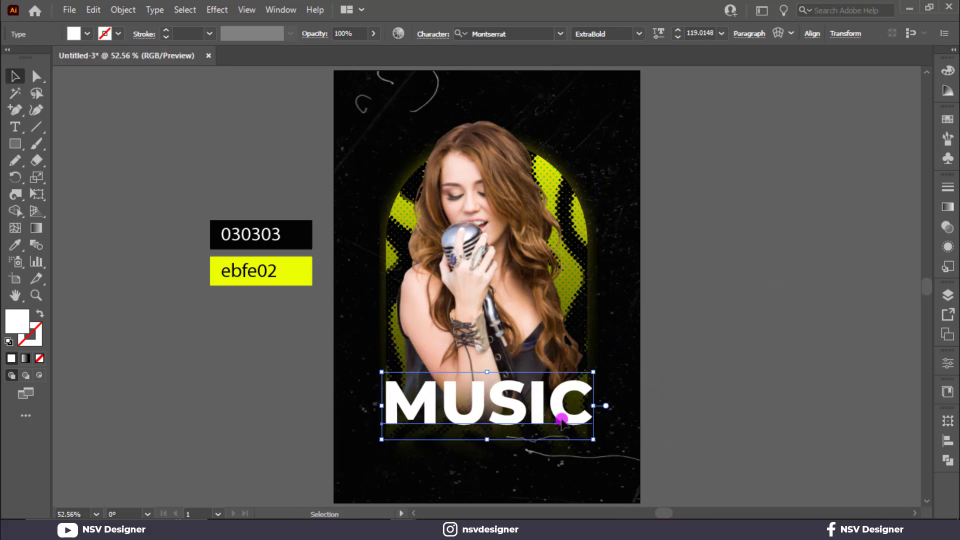
Center the MUSIC text horizontally on the artboard and scale it down to about 94 pt
click(810, 34)
click(684, 76)
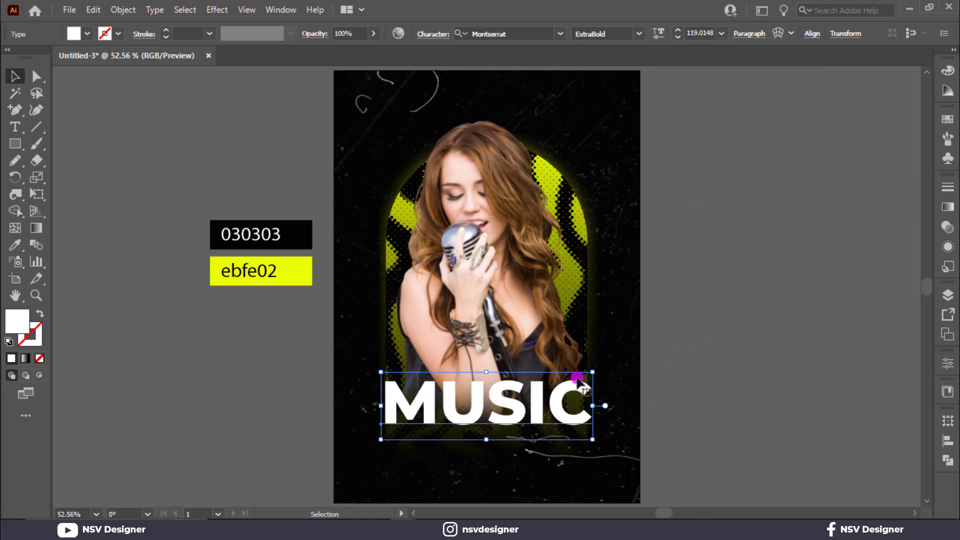
drag(592, 372, 579, 380)
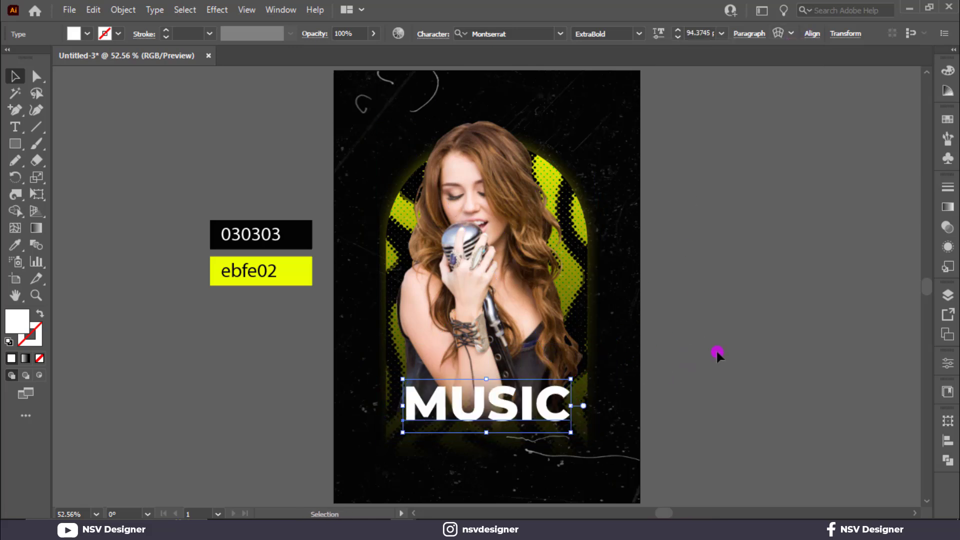
click(717, 355)
Lock the girl image and the artwork behind it near the MUSIC text
scroll(502, 314, down, 2)
scroll(502, 314, up, 2)
scroll(502, 314, up, 2)
click(633, 170)
key(ctrl+2)
click(633, 170)
key(ctrl+2)
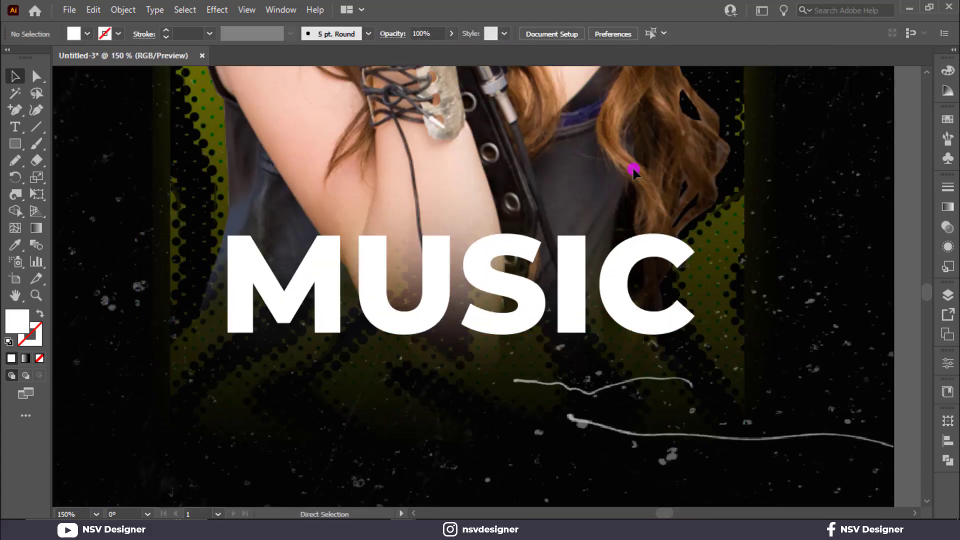
Convert the MUSIC text to outlines
click(595, 281)
right_click(655, 257)
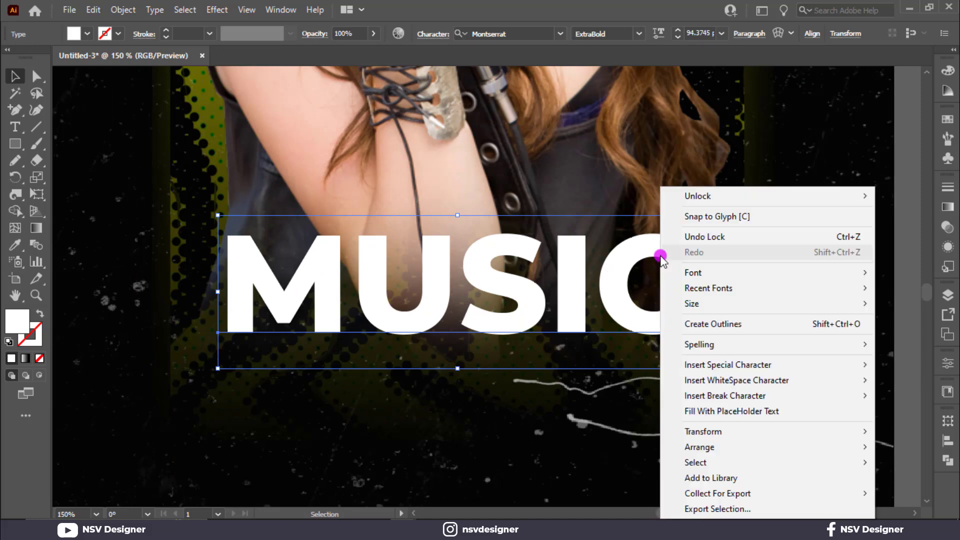
click(720, 321)
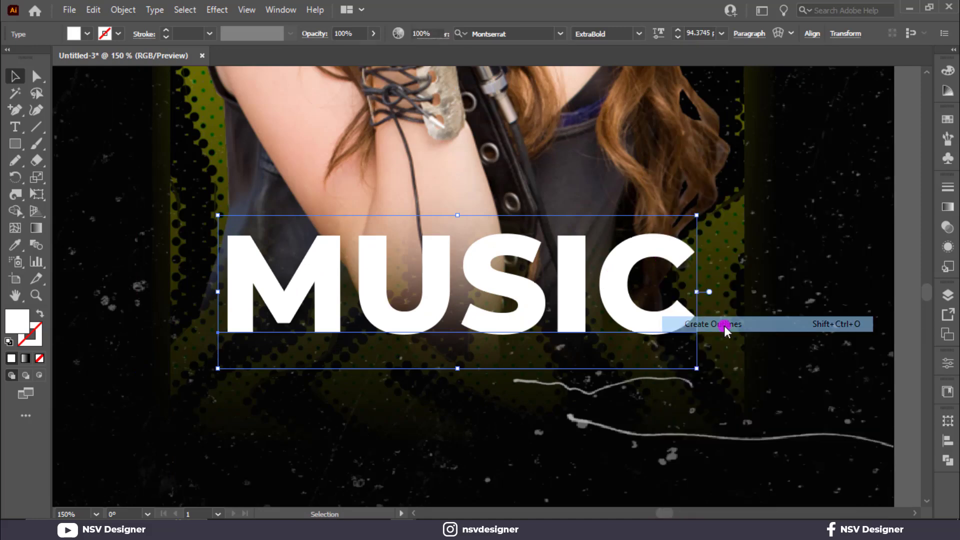
Fill the outlined MUSIC letters with a linear white-to-black gradient at -90° and stretch it across all letters to below their base
click(947, 207)
click(782, 216)
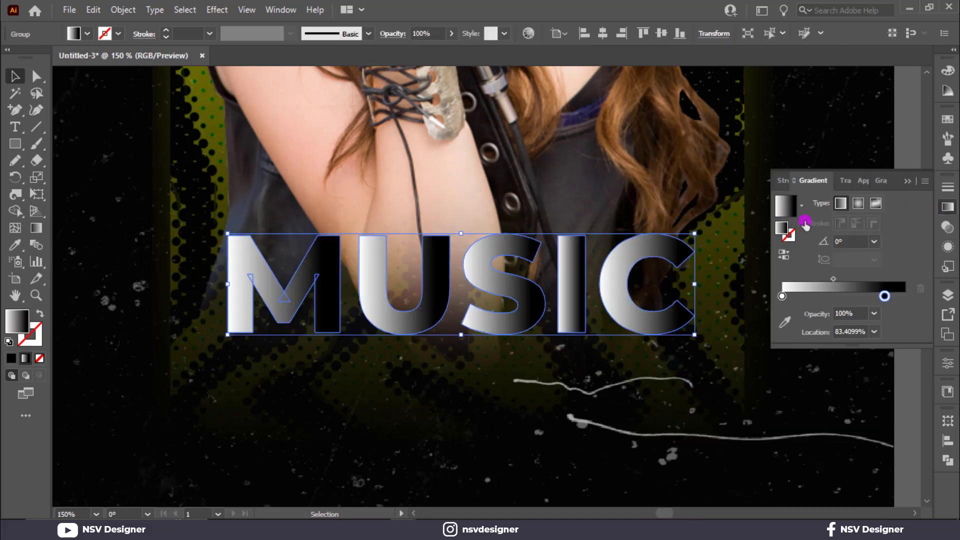
click(875, 242)
click(890, 326)
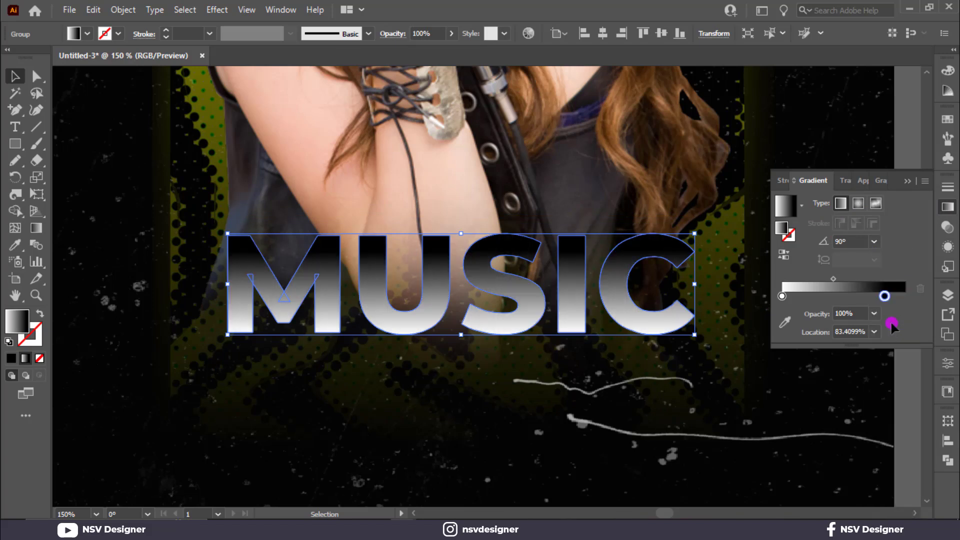
click(872, 243)
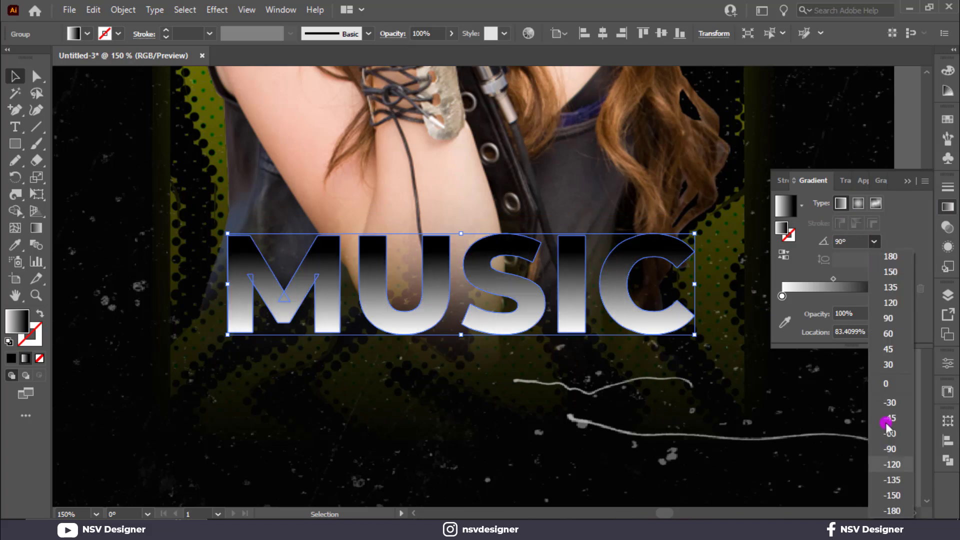
click(889, 449)
key(g)
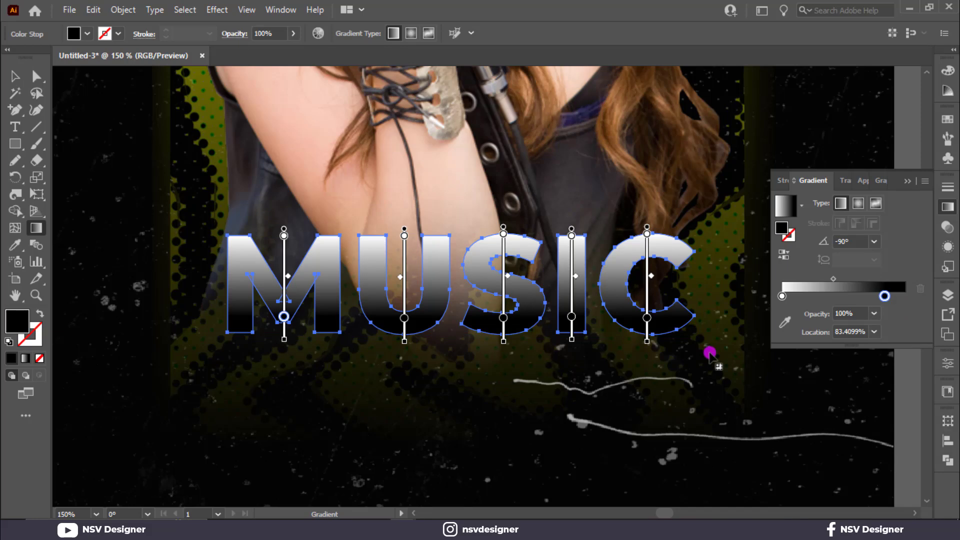
drag(479, 226, 461, 386)
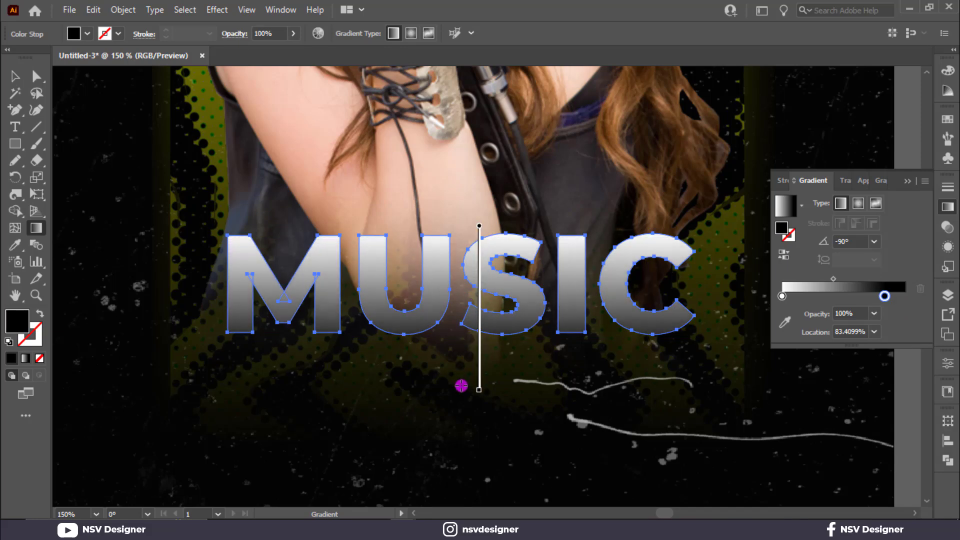
key(v)
Offset the paths of the MUSIC letters by 3 pt and set the gradient angle of the offset shapes to 90°
click(123, 10)
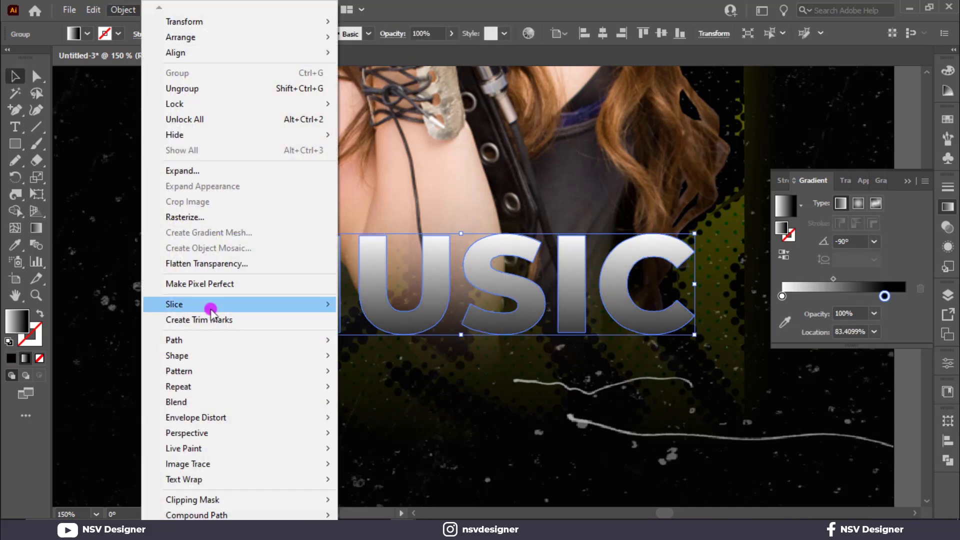
click(453, 393)
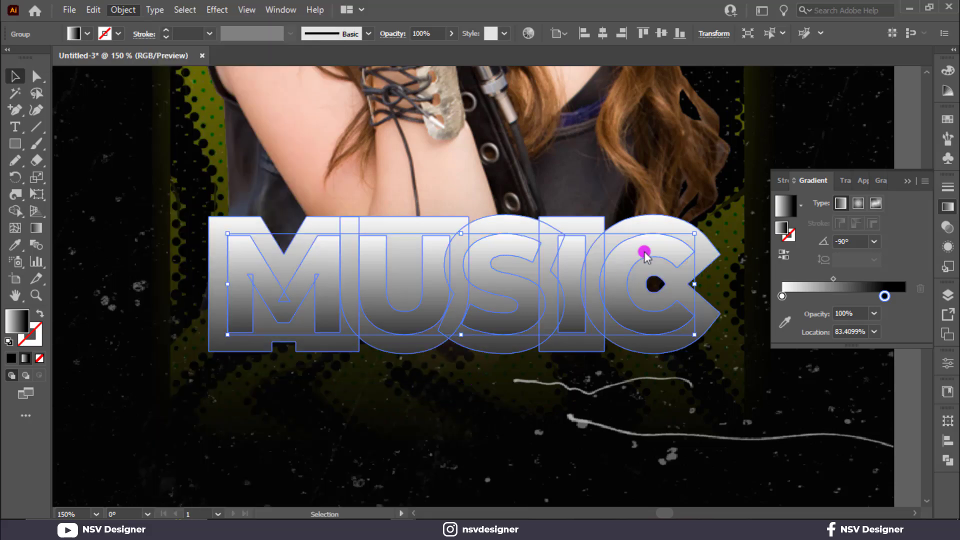
text(3)
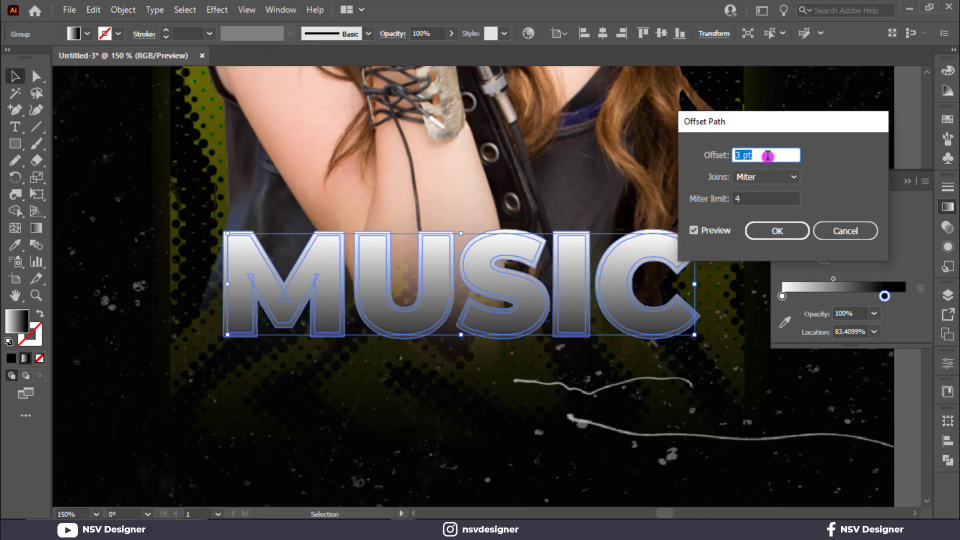
click(773, 234)
click(874, 242)
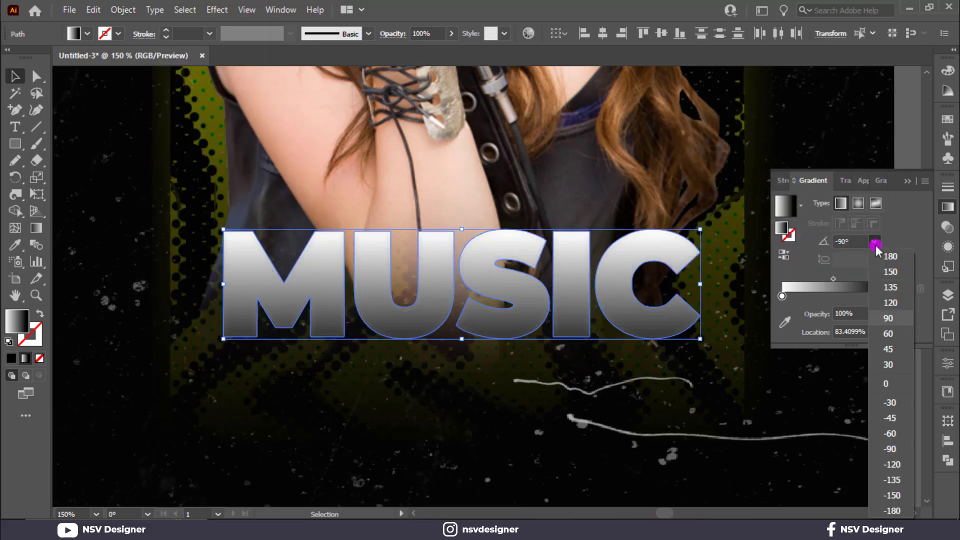
click(889, 318)
click(462, 387)
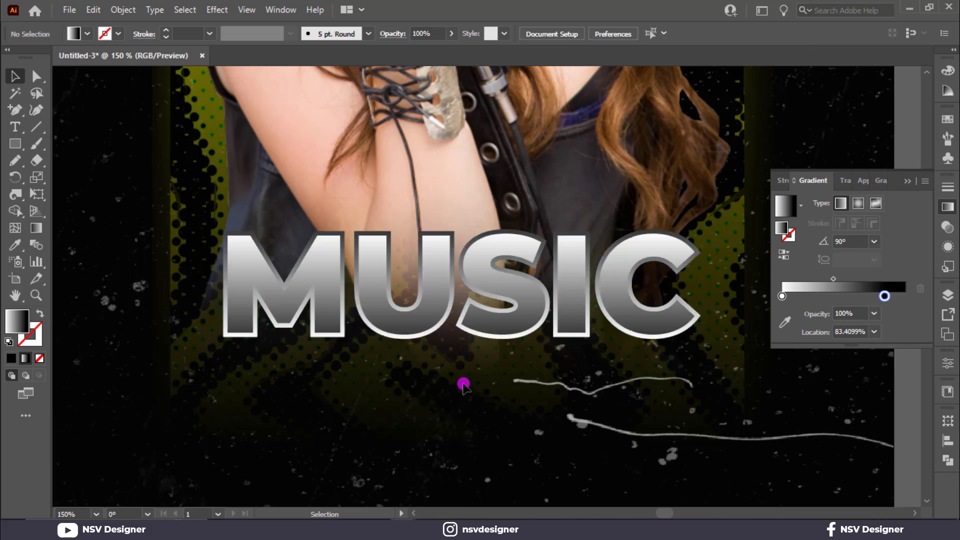
Ungroup the MUSIC lettering to separate the inner letters from their offset outline
click(267, 362)
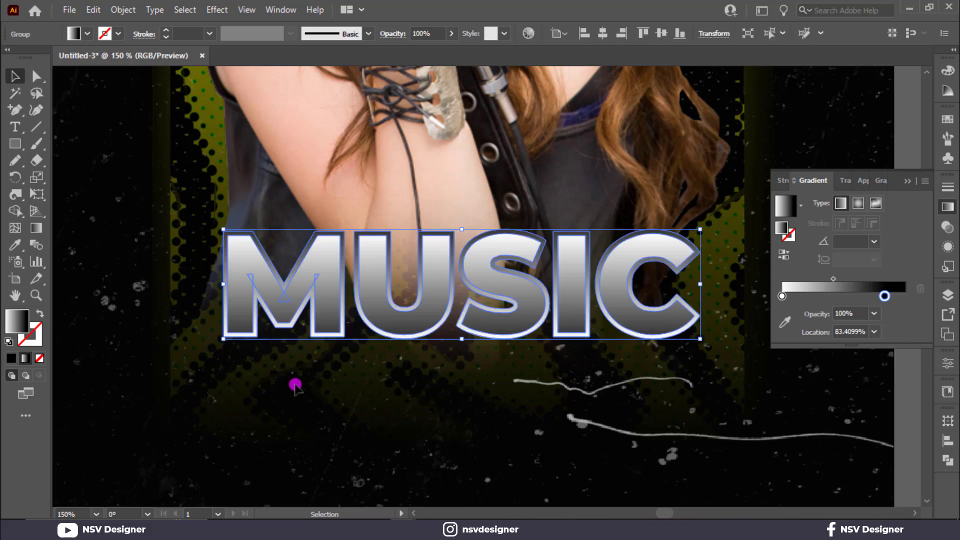
click(371, 445)
click(200, 339)
key(ctrl+0)
click(354, 435)
click(461, 406)
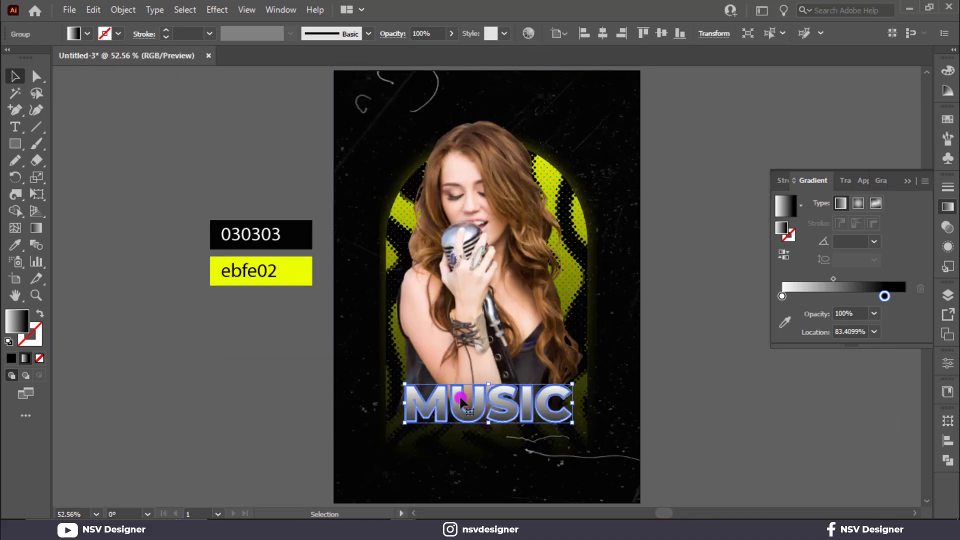
scroll(461, 400, up, 4)
right_click(459, 387)
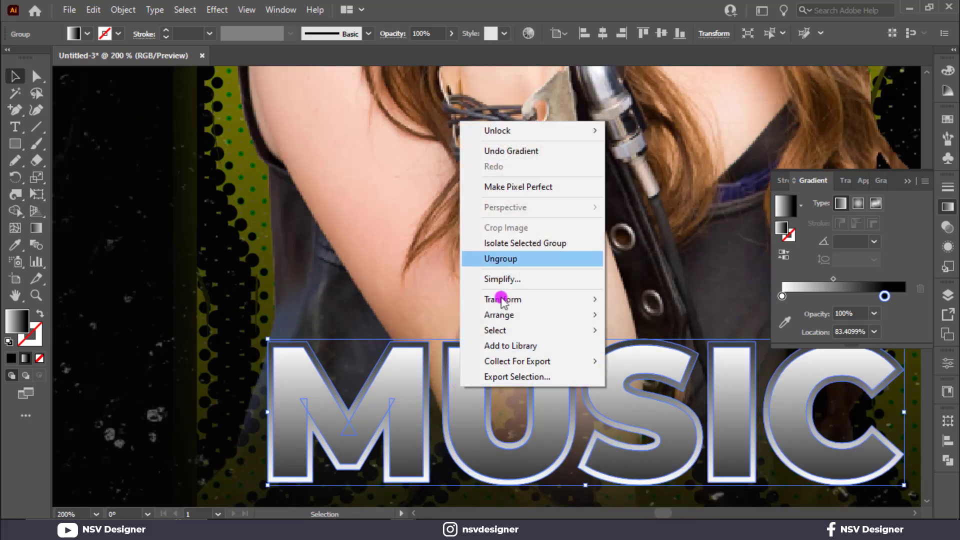
click(490, 253)
click(488, 332)
Select the five inner letters of MUSIC and group them apart from their outline
click(445, 372)
shift+click(419, 389)
shift+click(606, 375)
shift+click(733, 394)
shift+click(789, 400)
key(a)
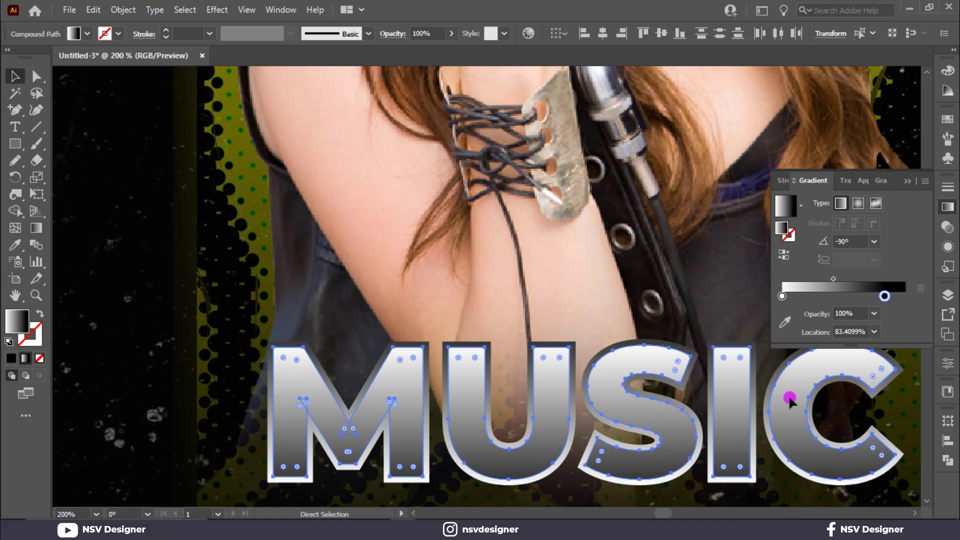
Move the inner letters' dark gradient stop to about 54%, recolor it with a near-black grey swatch, and set the midpoint to about 64%
click(884, 297)
drag(886, 298, 880, 299)
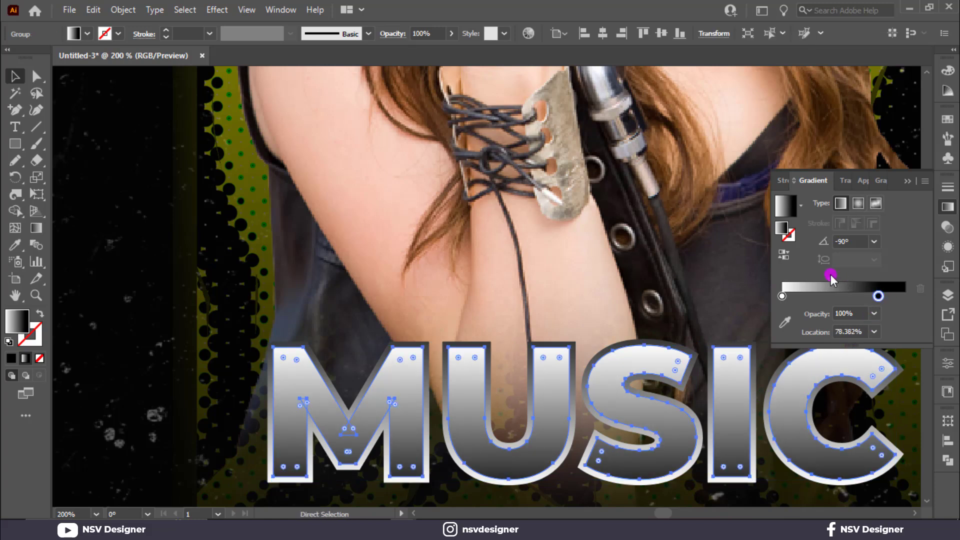
drag(829, 276, 811, 278)
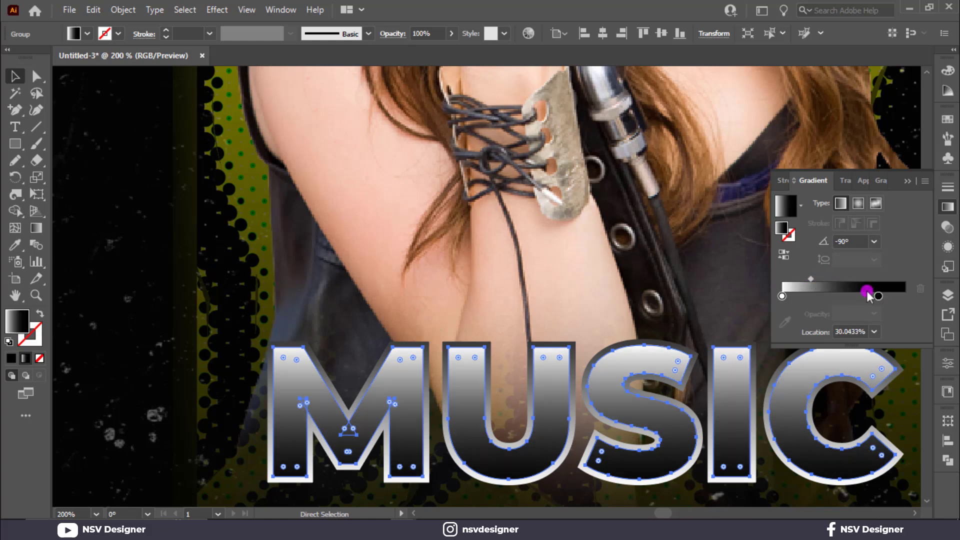
drag(878, 296, 848, 298)
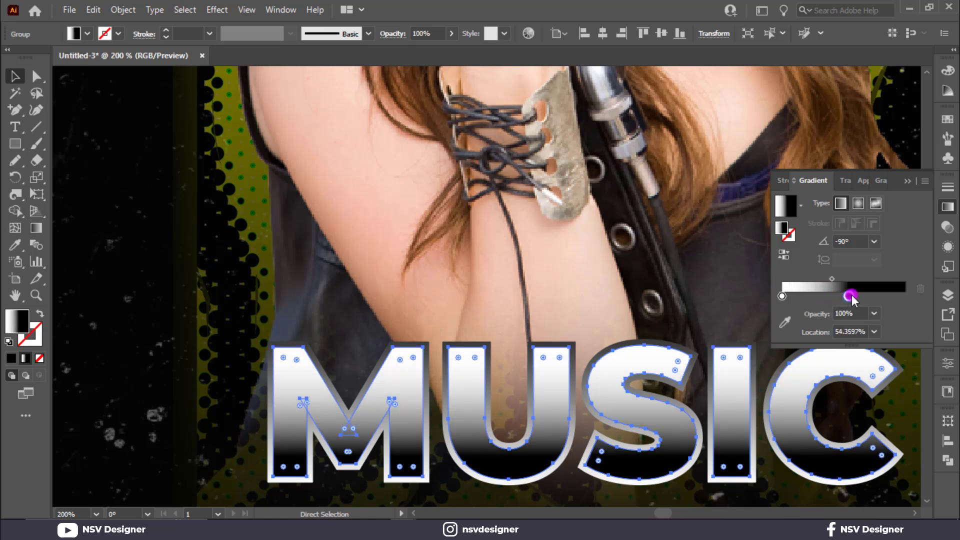
double_click(849, 297)
click(723, 371)
click(757, 371)
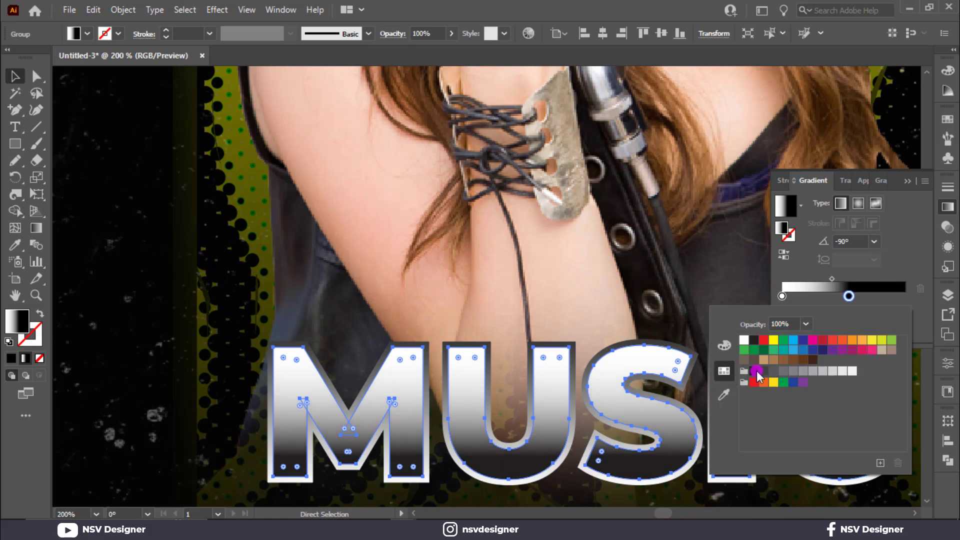
click(613, 276)
drag(831, 280, 824, 278)
click(684, 275)
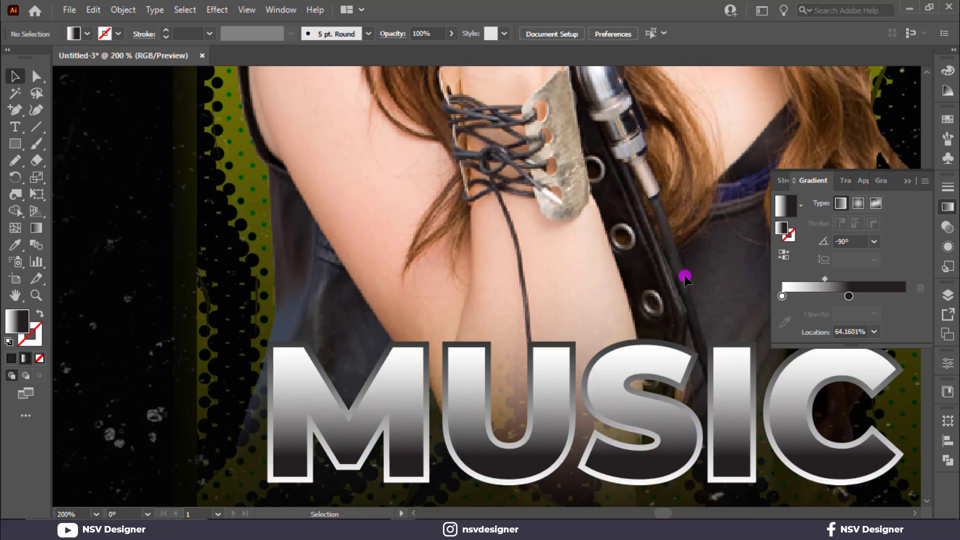
key(ctrl+0)
click(907, 181)
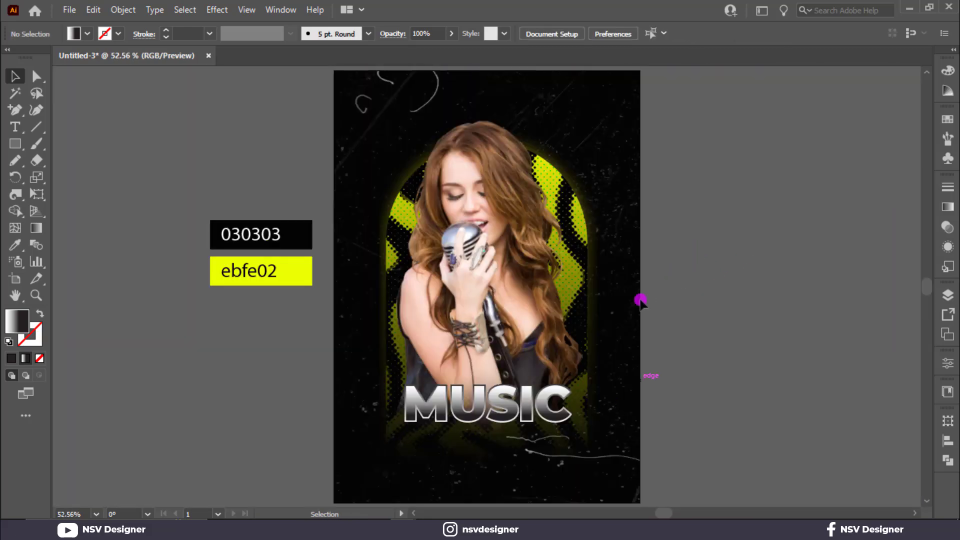
Move the dark gradient stop of the inner MUSIC letters to about 65.5%
click(538, 398)
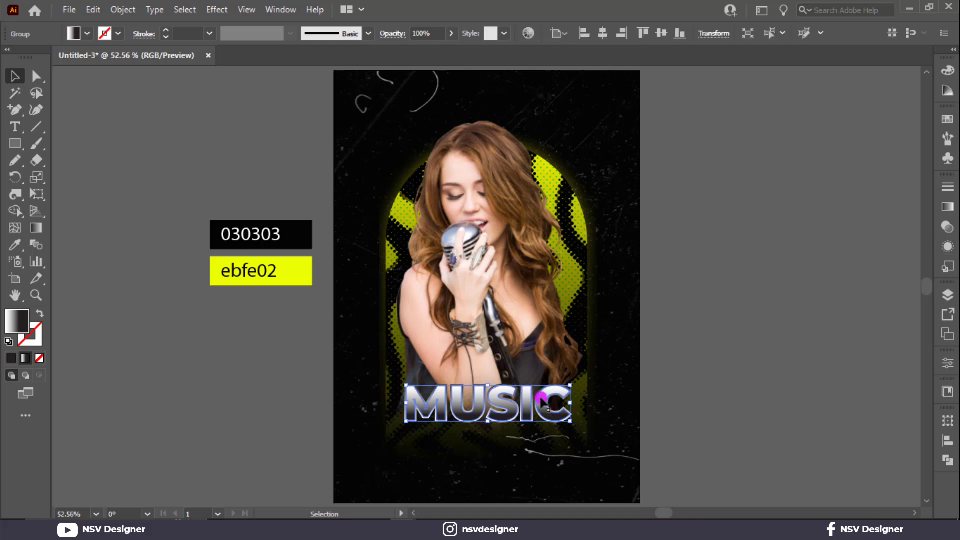
click(948, 226)
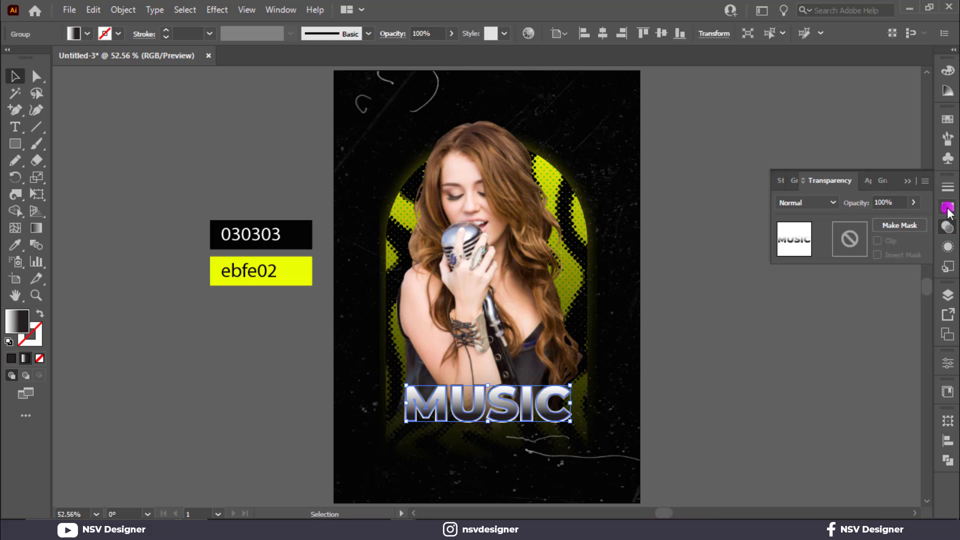
click(948, 207)
drag(849, 296, 863, 298)
click(733, 349)
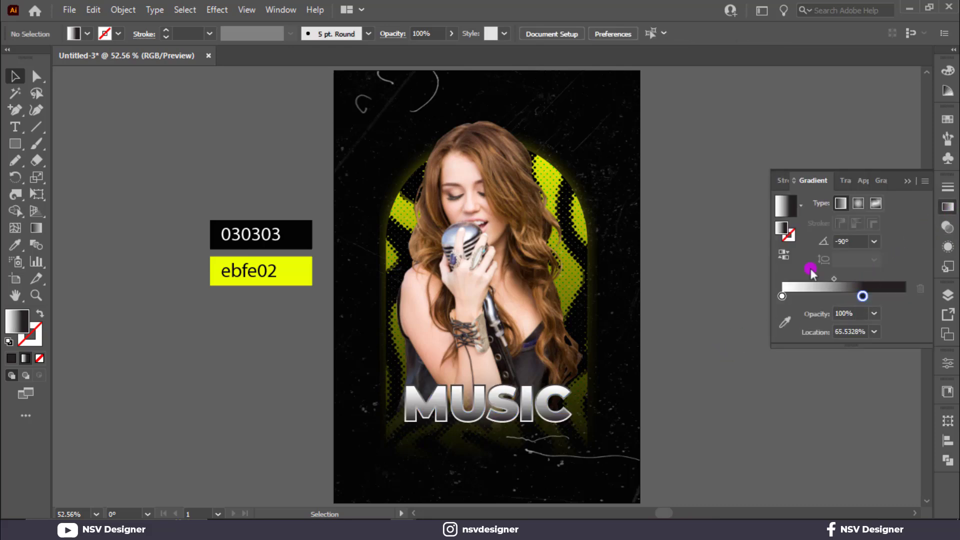
click(907, 182)
click(15, 127)
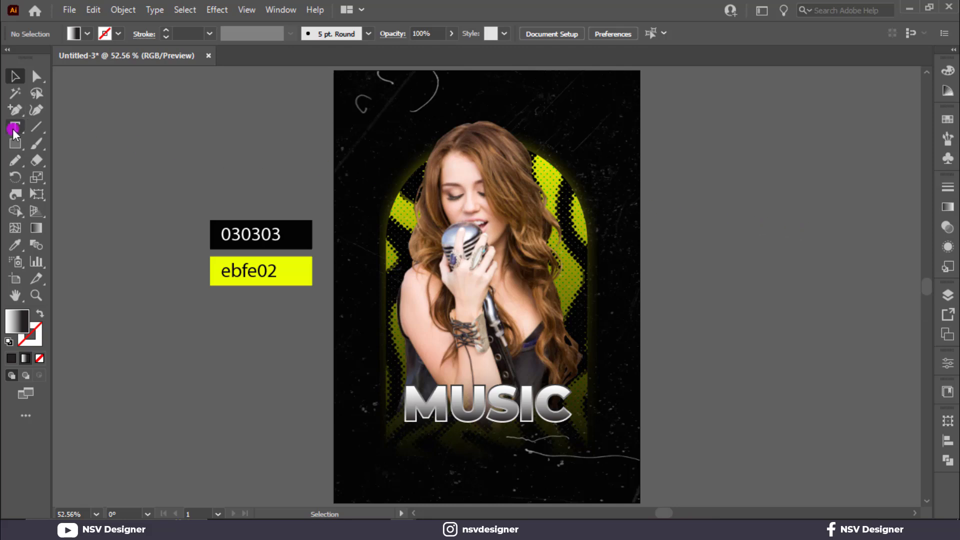
click(730, 125)
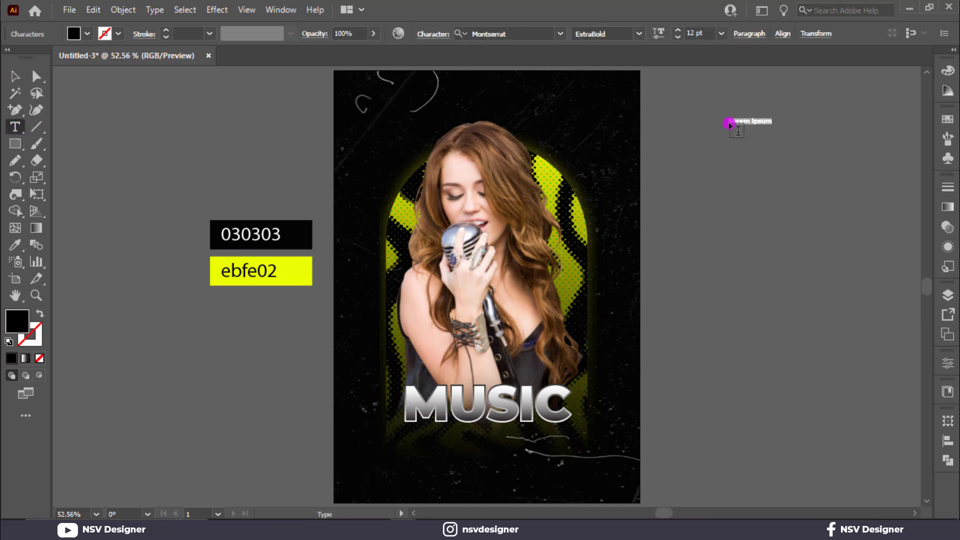
key(ctrl+z)
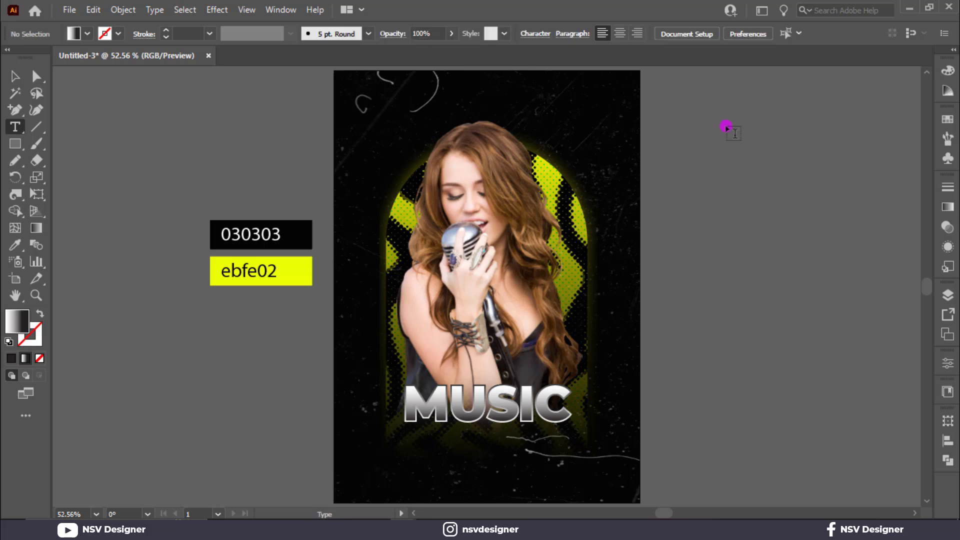
Add a white, center-aligned placeholder paragraph in a wide text area directly below the MUSIC lettering
drag(366, 430, 603, 460)
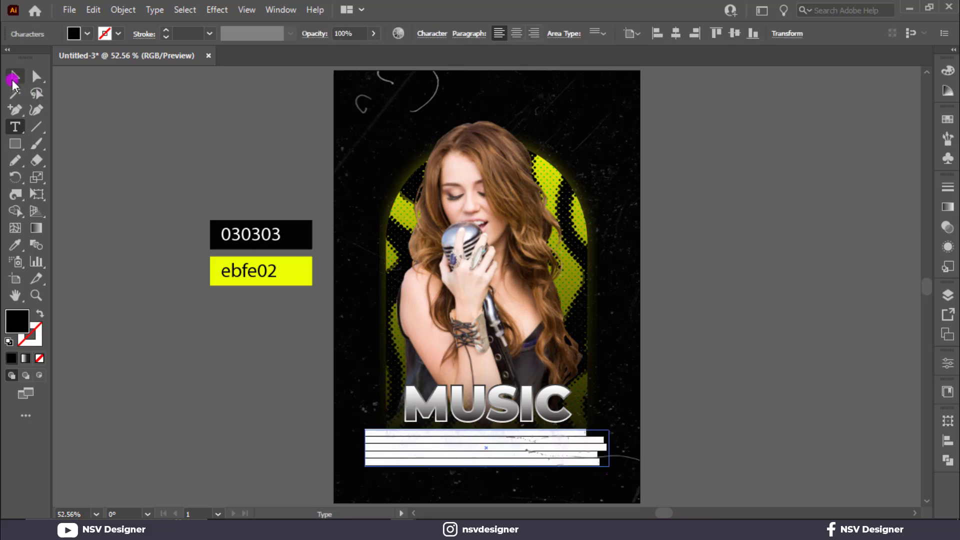
click(15, 76)
click(87, 33)
click(32, 57)
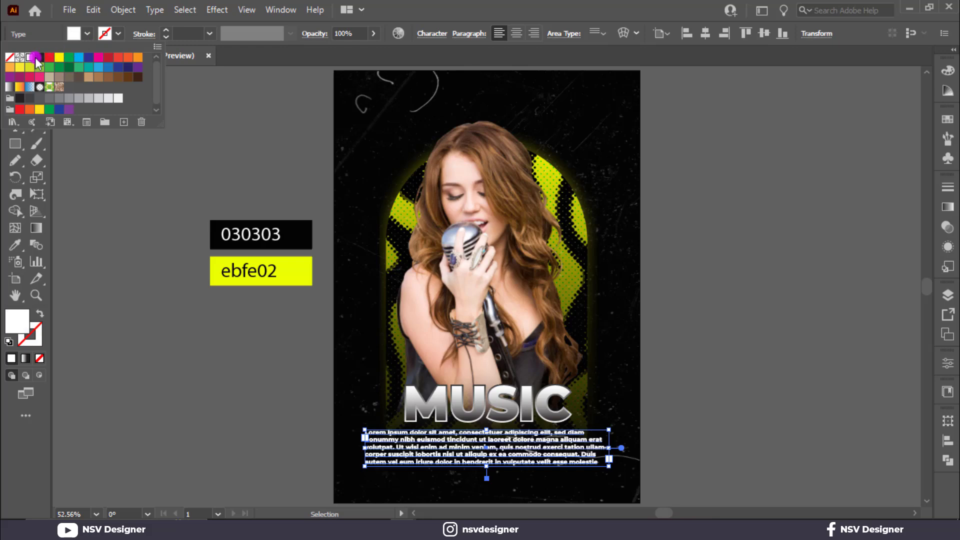
click(689, 197)
click(515, 34)
scroll(480, 350, down, 2)
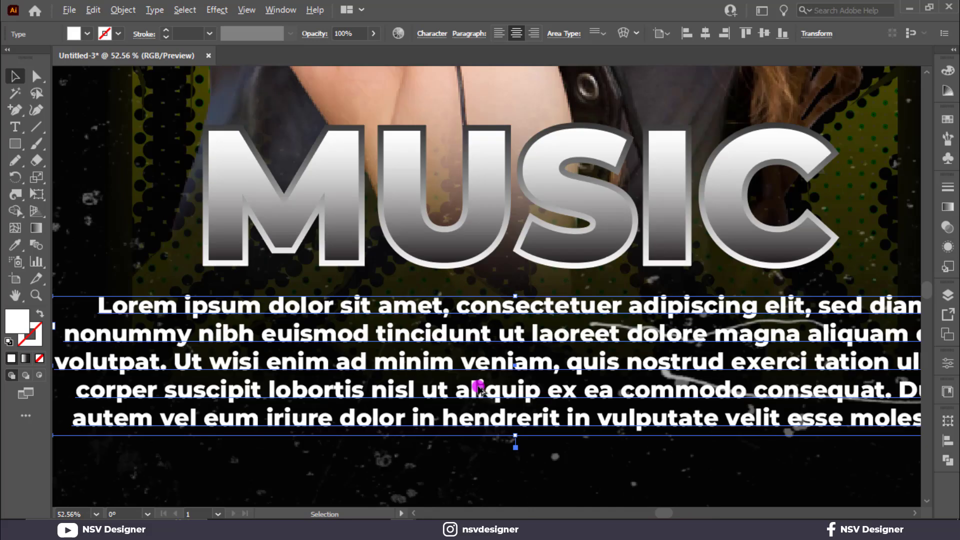
key(t)
drag(464, 389, 890, 418)
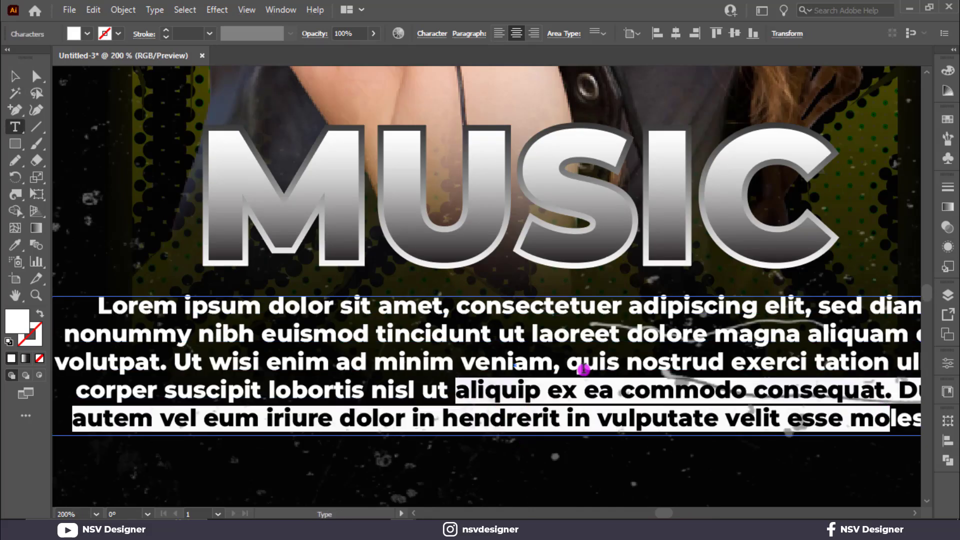
drag(455, 359, 495, 362)
click(569, 379)
drag(432, 338, 681, 427)
key(BackSpace)
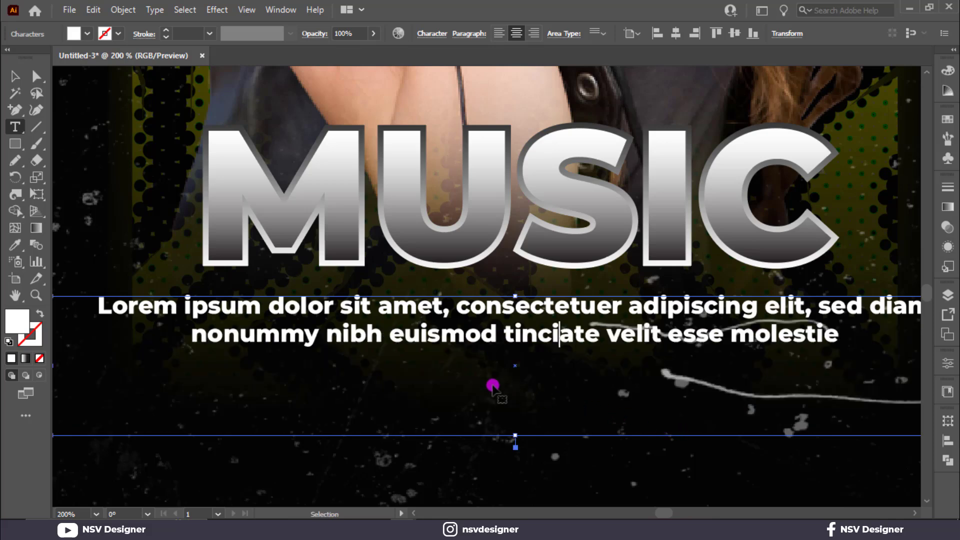
key(ctrl+z)
Shorten the placeholder paragraph to three lines by deleting the passage from "veniam" through "vulputate vel"
drag(452, 368, 733, 420)
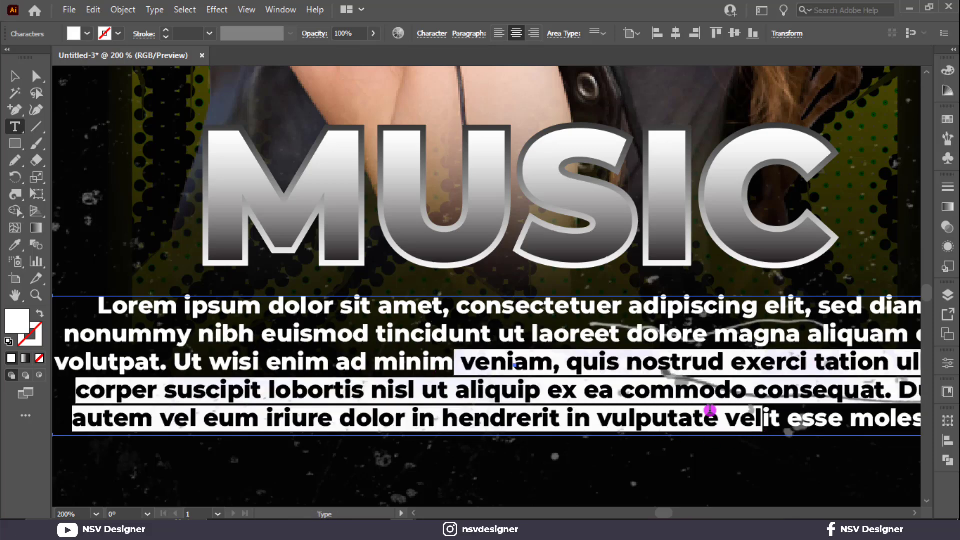
key(BackSpace)
key(ctrl+0)
click(15, 76)
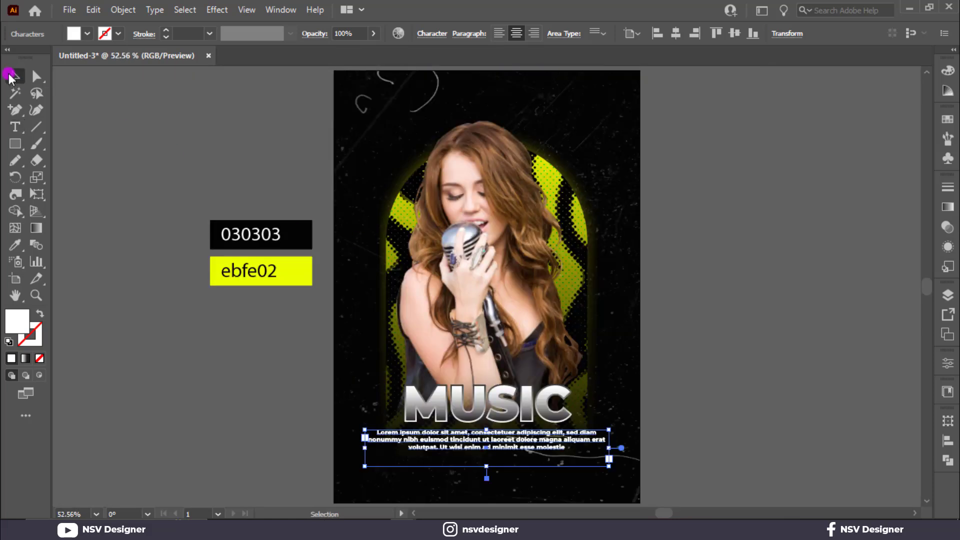
click(697, 212)
Change the placeholder paragraph's font to Roboto Bold
click(529, 451)
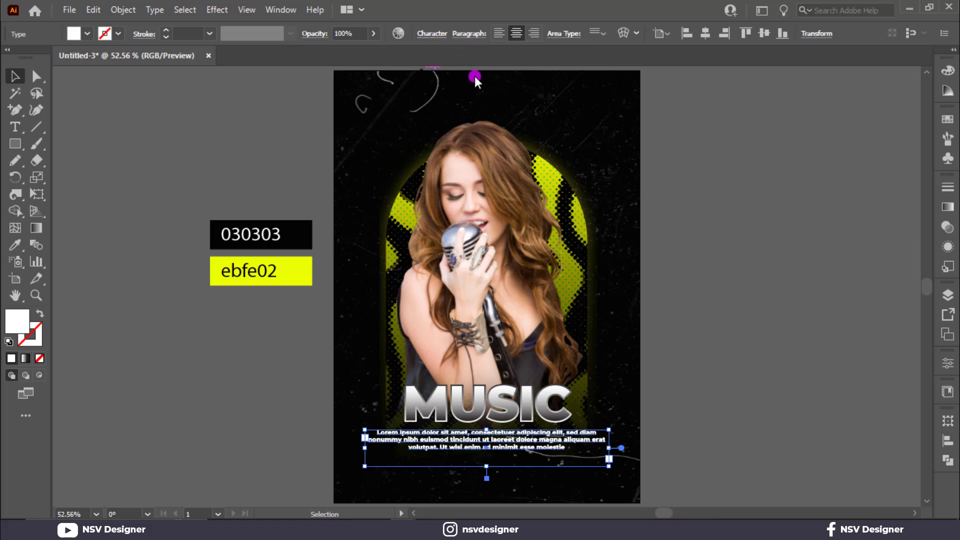
click(432, 34)
text(r)
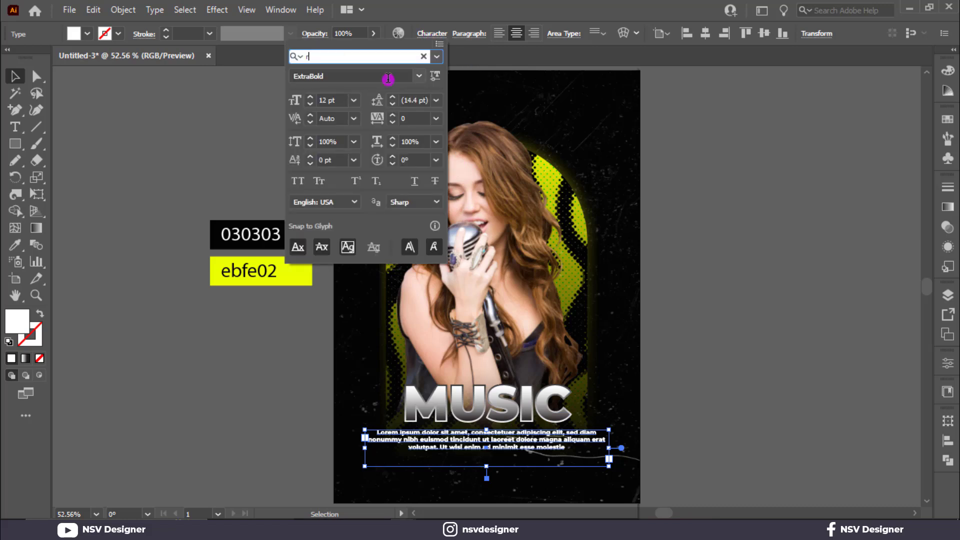
text(obo)
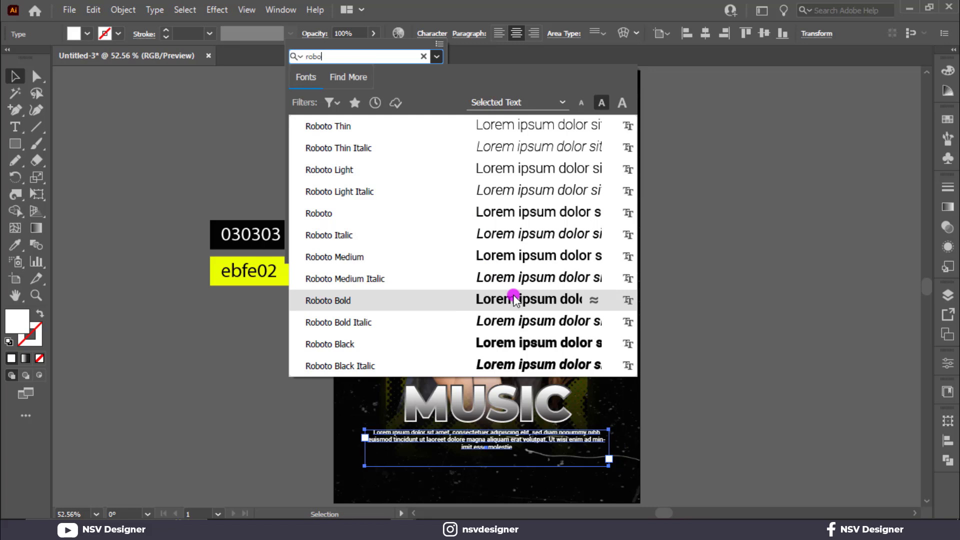
click(514, 300)
click(550, 85)
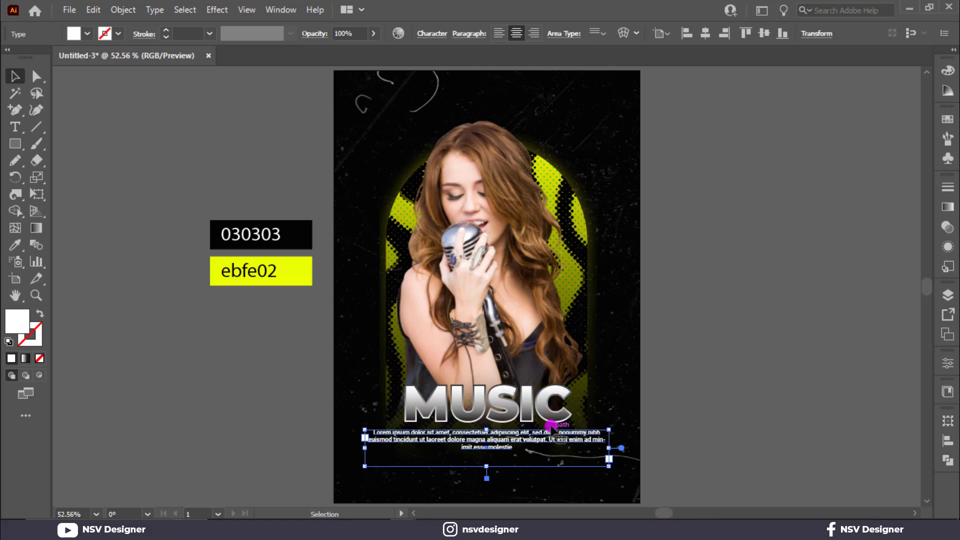
Set the paragraph's font size to 18 pt and deselect it
click(430, 33)
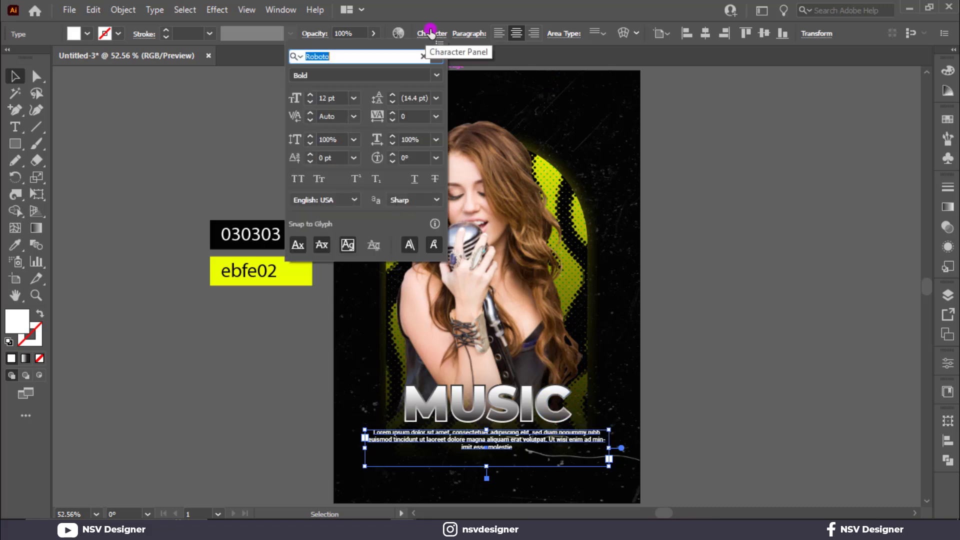
click(435, 101)
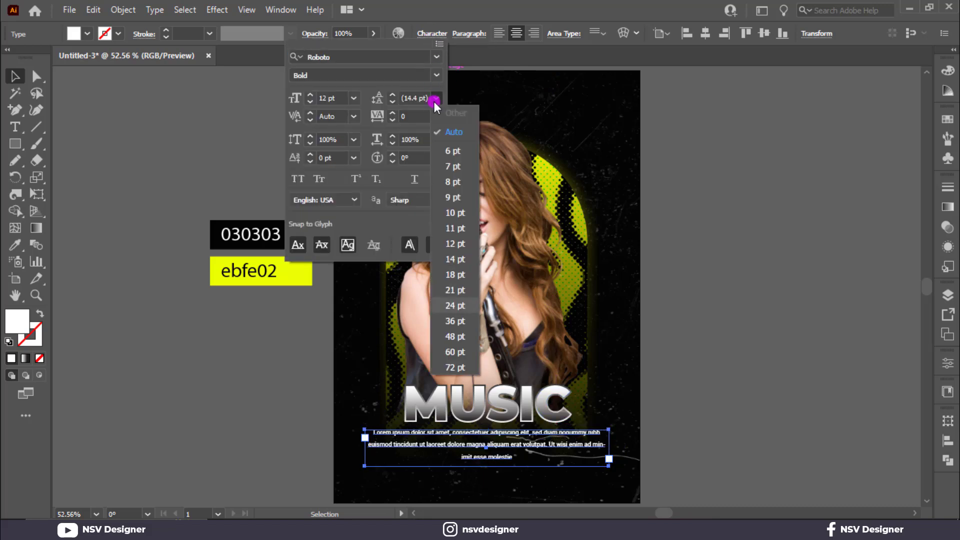
click(353, 98)
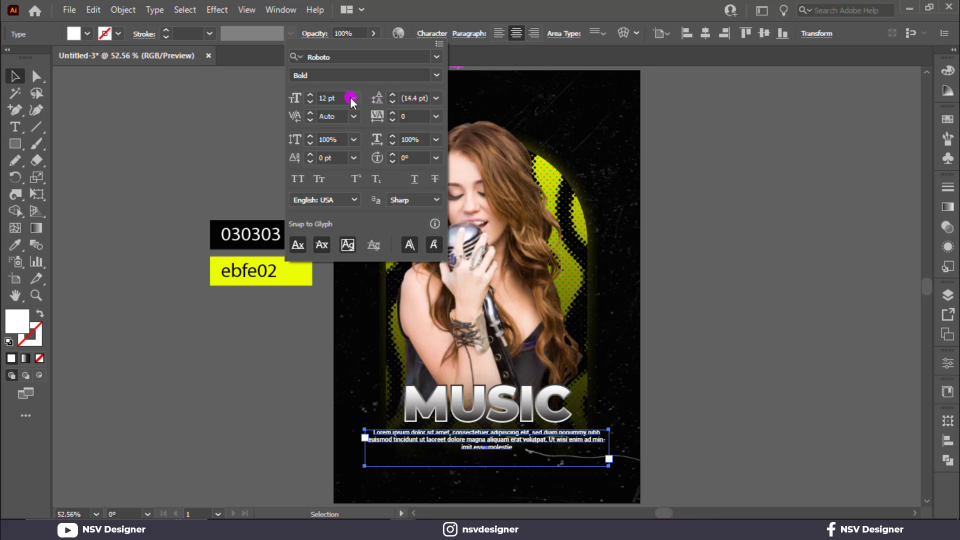
click(381, 226)
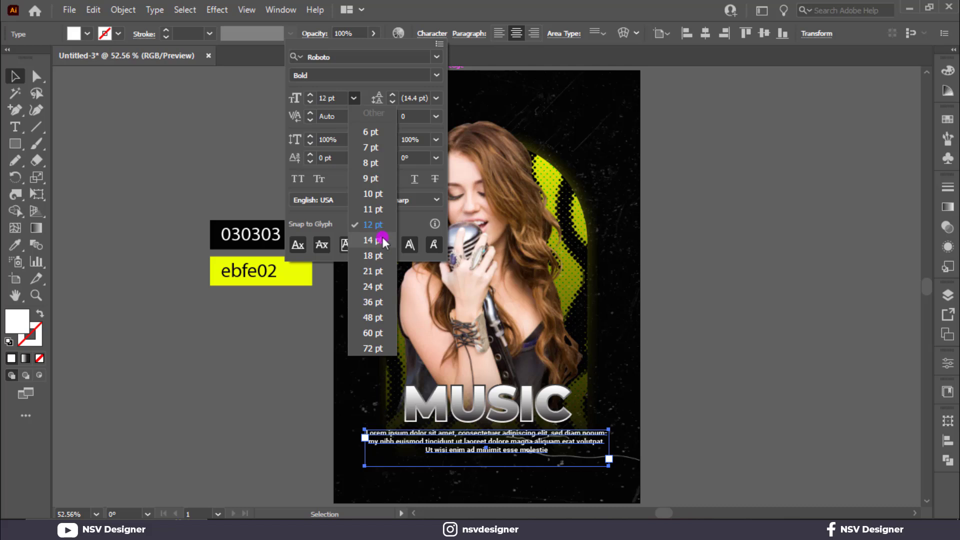
click(385, 256)
click(718, 313)
click(710, 349)
Change the paragraph's Roboto font style to Regular
click(533, 467)
scroll(533, 468, down, 4)
scroll(534, 468, left, 2)
scroll(562, 360, up, 2)
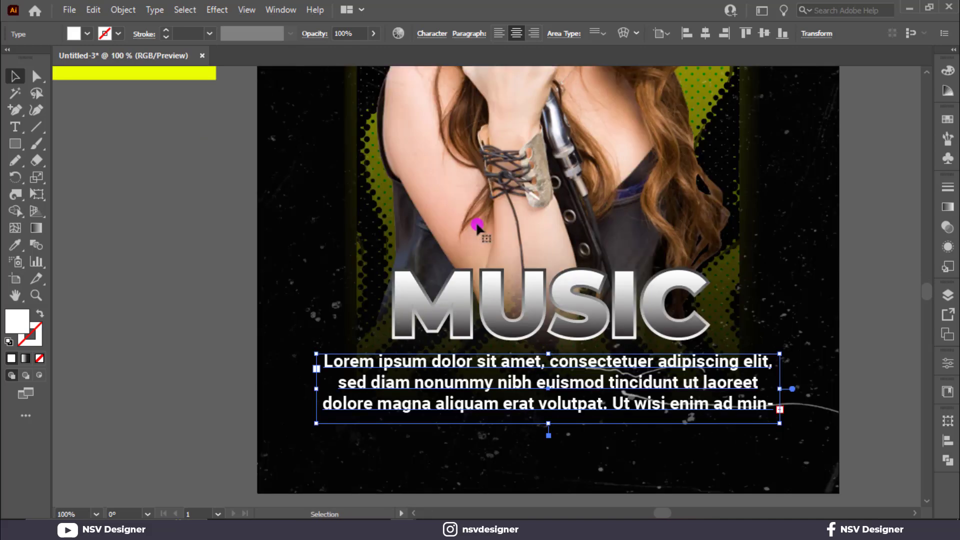
click(433, 36)
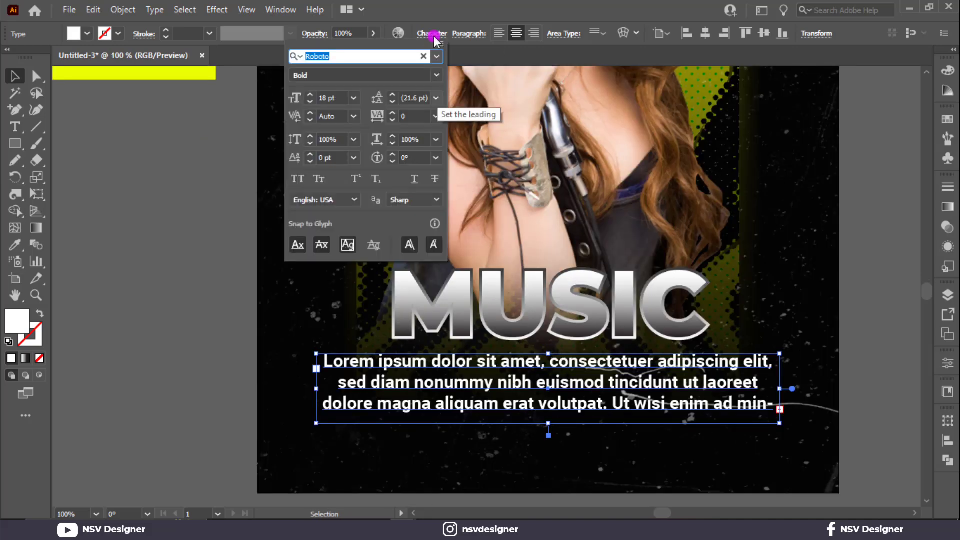
click(437, 75)
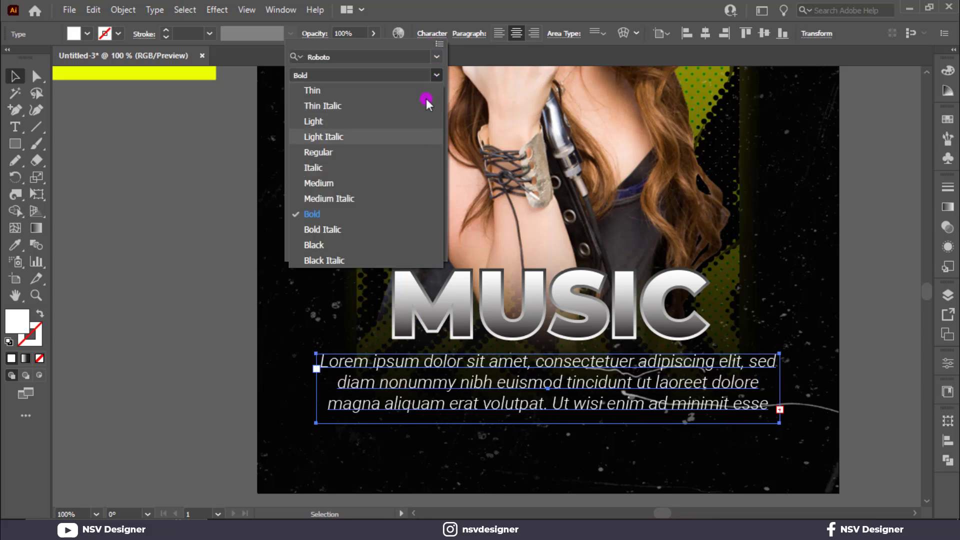
click(398, 152)
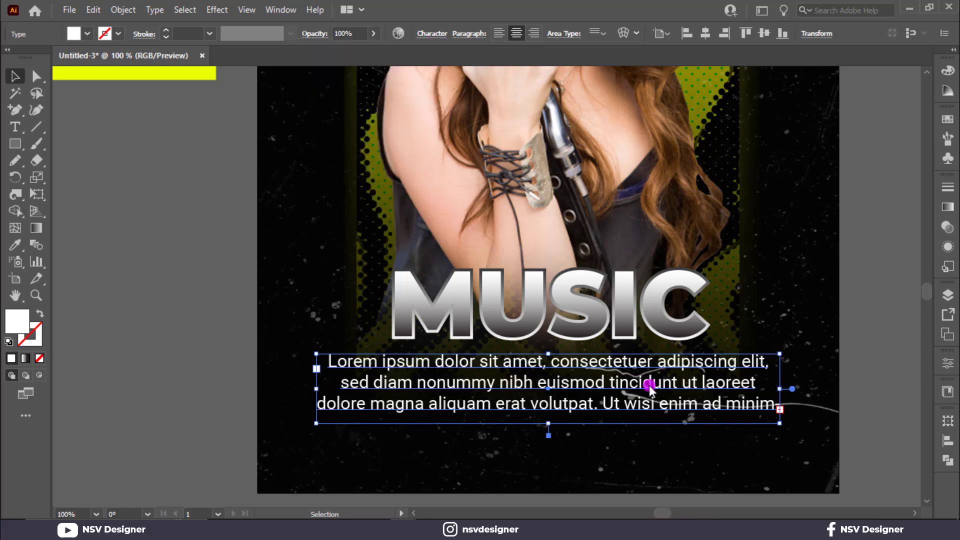
Trim the paragraph's last line by deleting "Ut wisi enim ad minim" and the middle letters of "volutpat", leaving "erat vat.it esse molestie"
key(t)
drag(598, 402, 752, 431)
key(BackSpace)
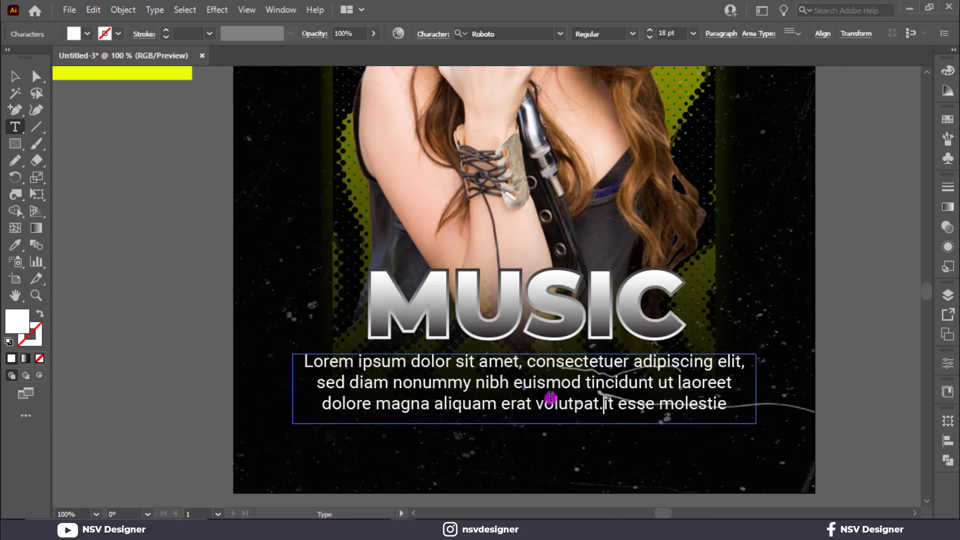
drag(543, 400, 578, 400)
key(BackSpace)
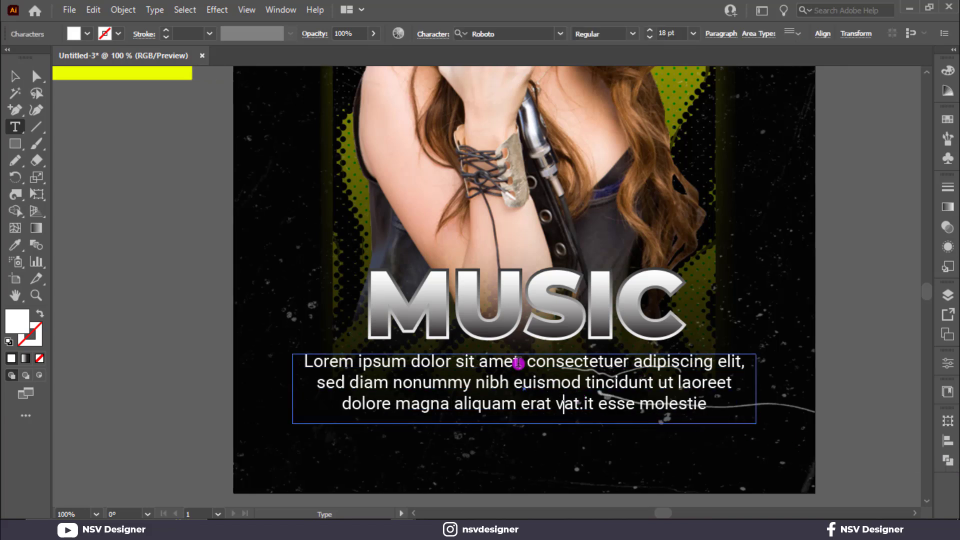
click(15, 76)
Reduce the paragraph's font size to 16 pt, keeping its text area at the same size
click(664, 415)
drag(754, 422, 738, 420)
key(ctrl+z)
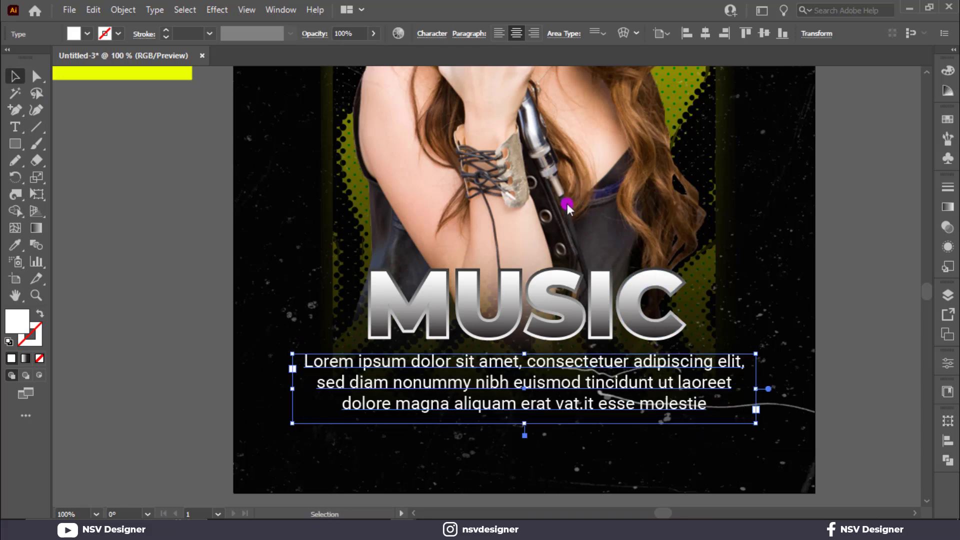
click(433, 35)
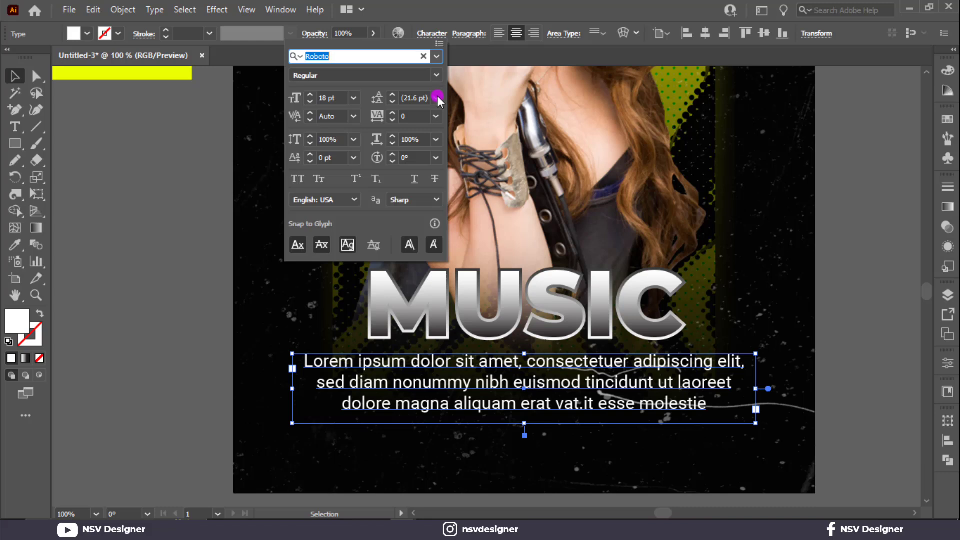
click(342, 98)
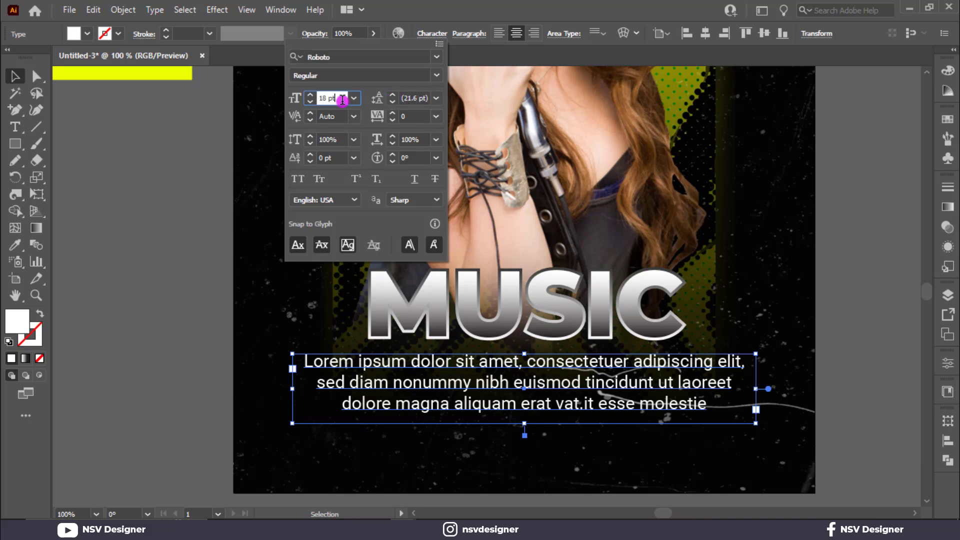
key(Down)
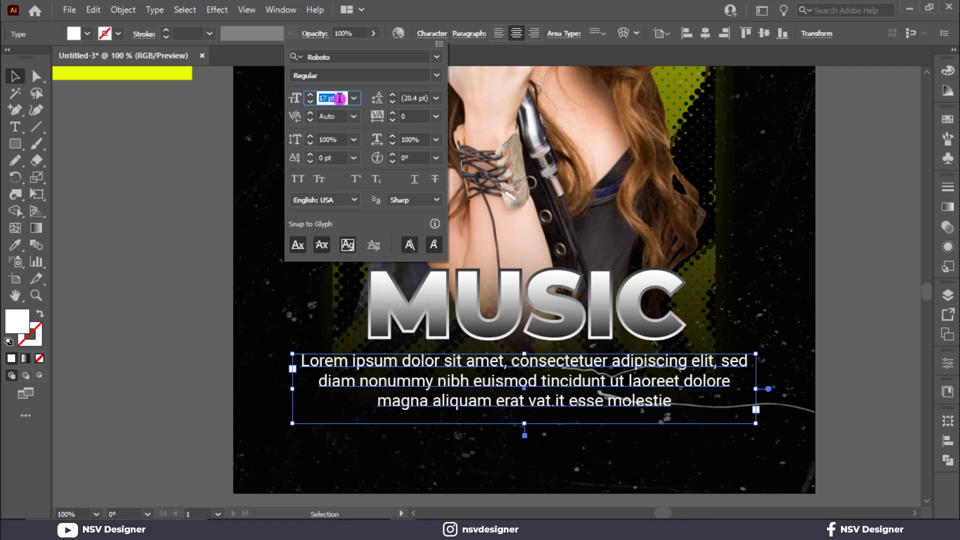
key(Down)
click(225, 266)
Move the paragraph slightly down to leave more space beneath the MUSIC lettering
double_click(600, 361)
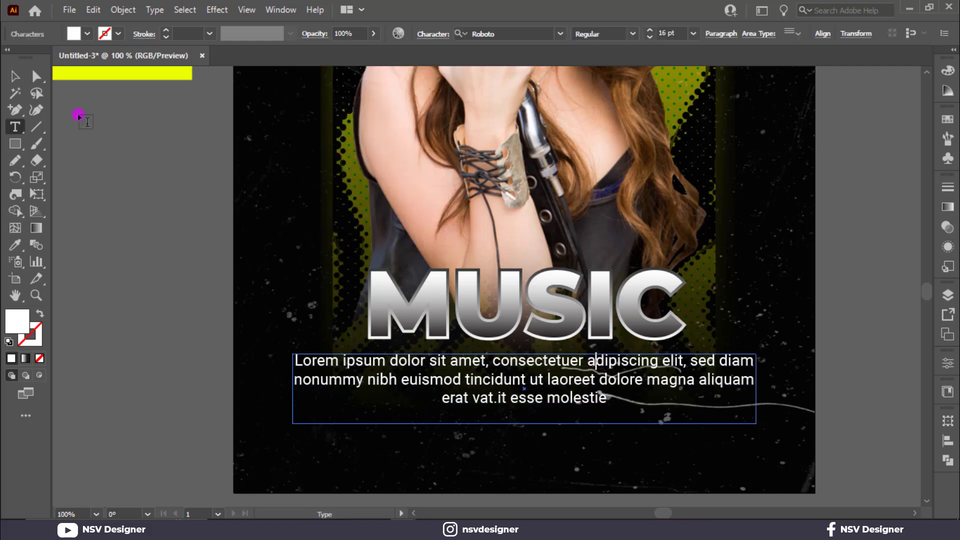
click(15, 76)
click(133, 197)
drag(497, 360, 481, 361)
click(81, 197)
key(t)
click(119, 158)
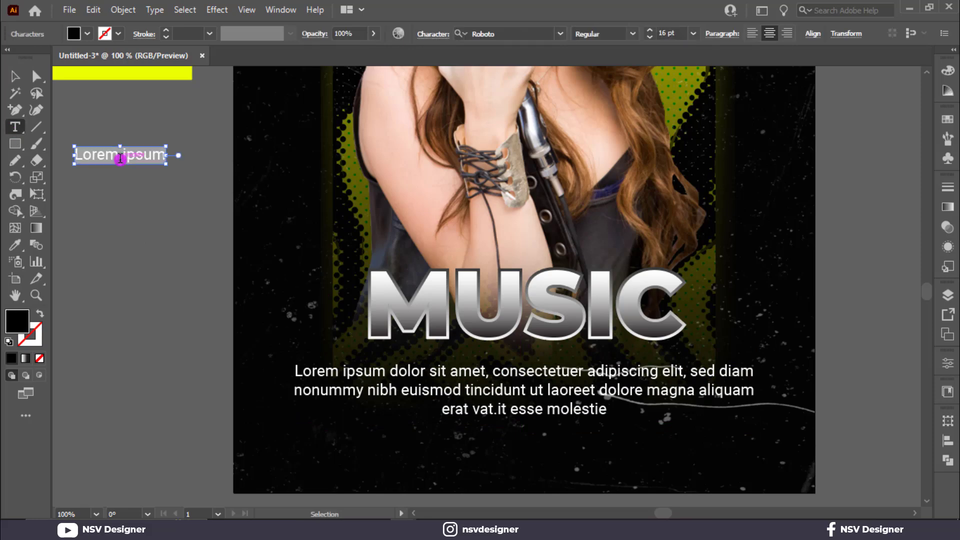
key(BackSpace)
click(15, 76)
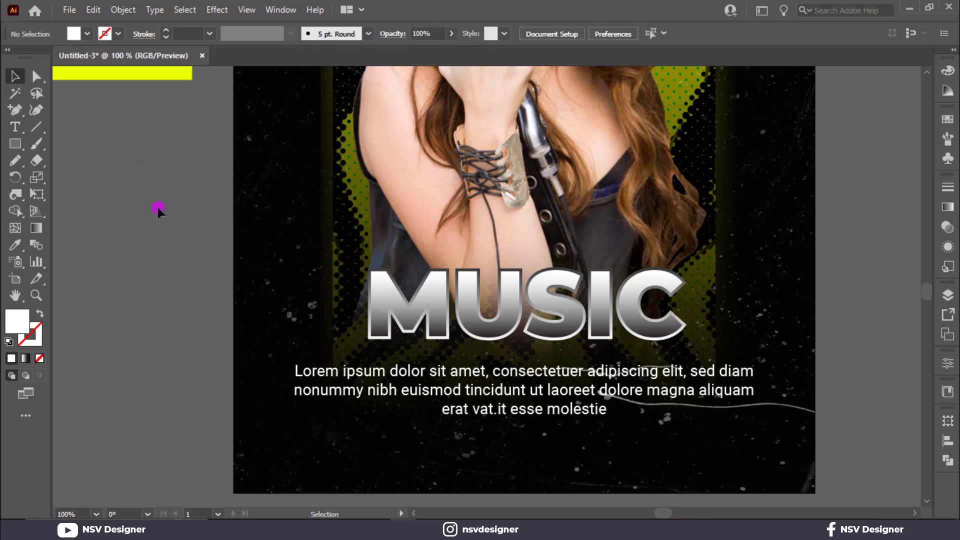
Nudge the paragraph up a little closer to the MUSIC lettering
scroll(184, 237, down, 2)
drag(546, 328, 537, 334)
click(456, 437)
Add the text "TICKET $" near the poster's lower left corner and fill it white
key(t)
click(320, 425)
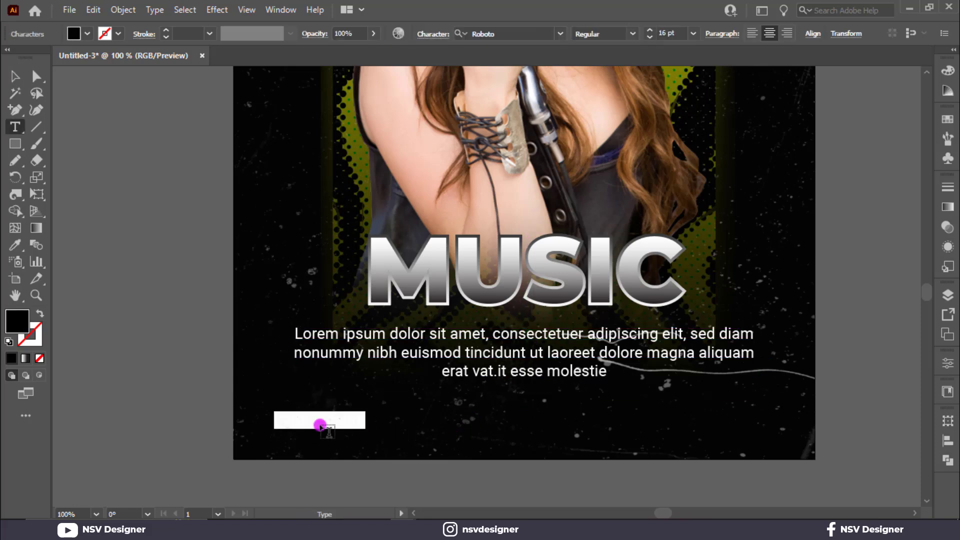
key(BackSpace)
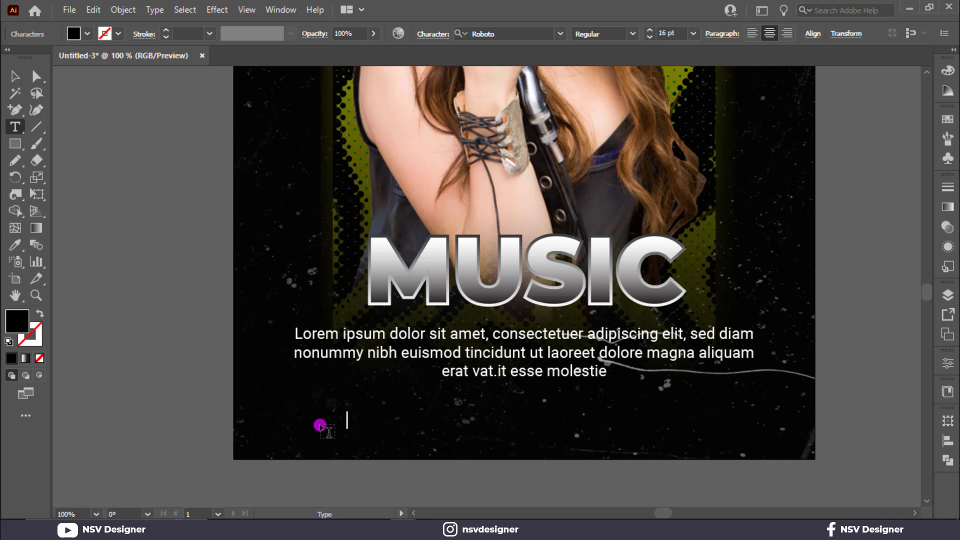
click(21, 74)
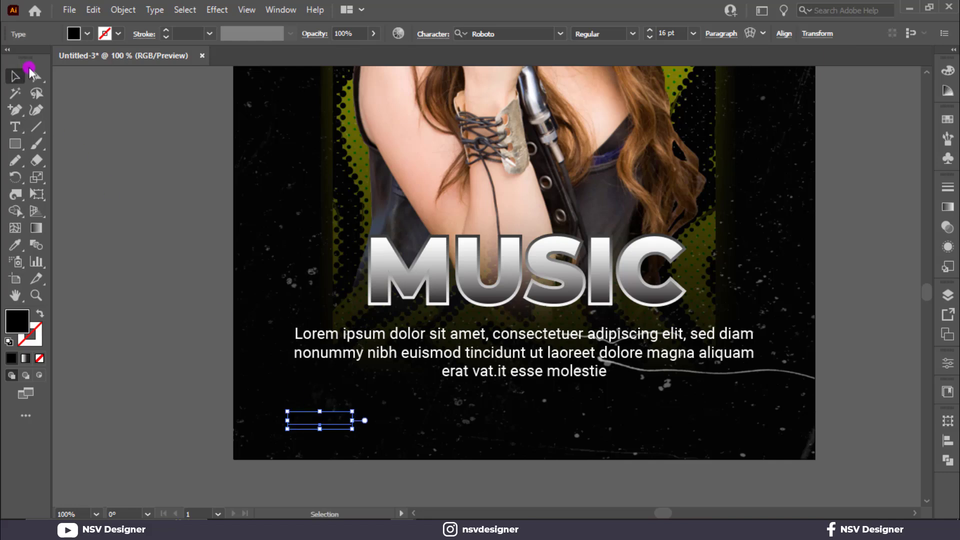
click(86, 34)
click(29, 58)
click(268, 376)
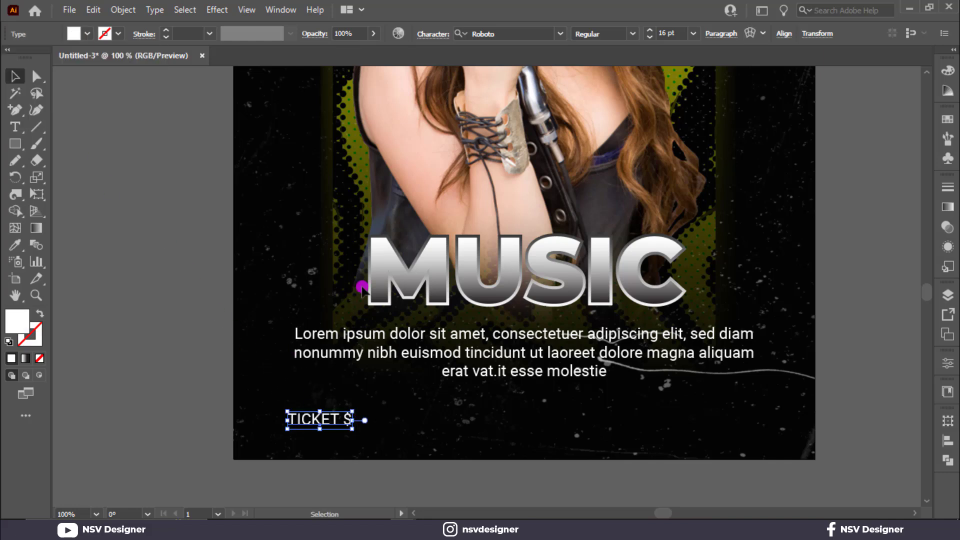
Set the ticket text to Roboto Bold and move it up and inward, below the paragraph's left part
click(632, 33)
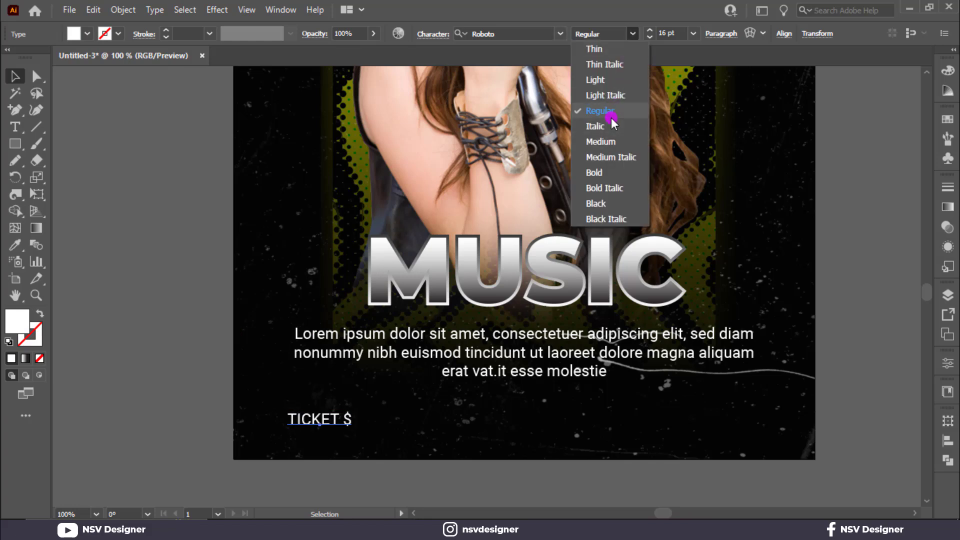
click(618, 172)
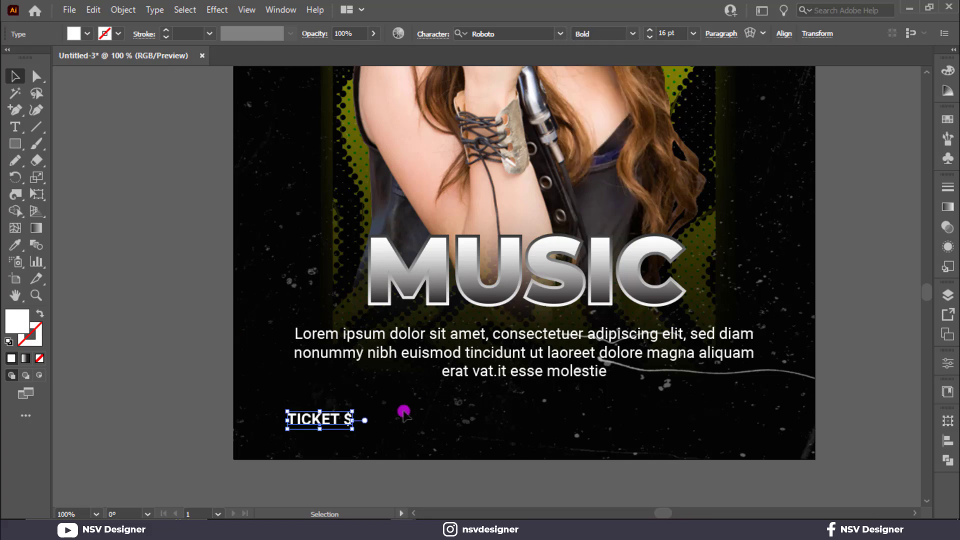
click(413, 399)
drag(336, 419, 394, 409)
Edit the ticket text so it reads "TICKET 15$"
double_click(398, 407)
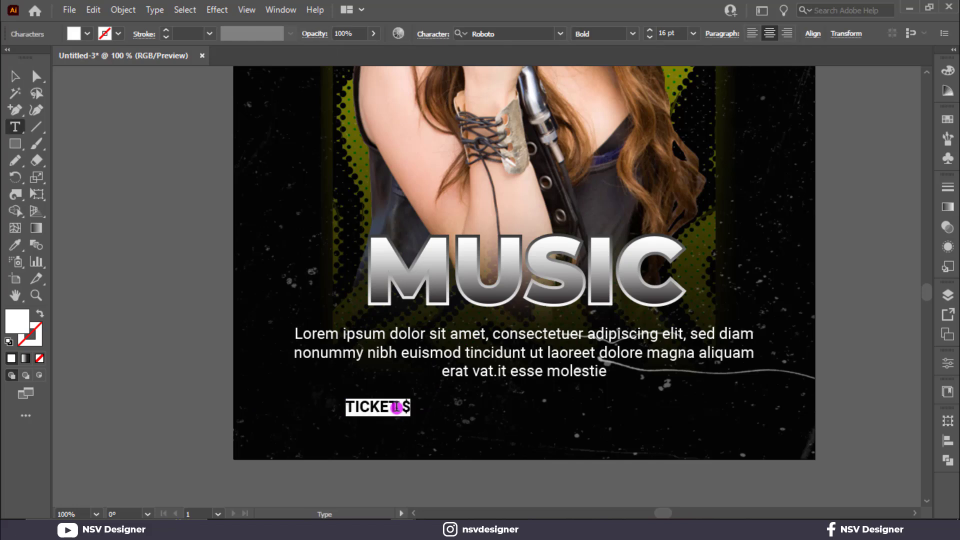
text(15)
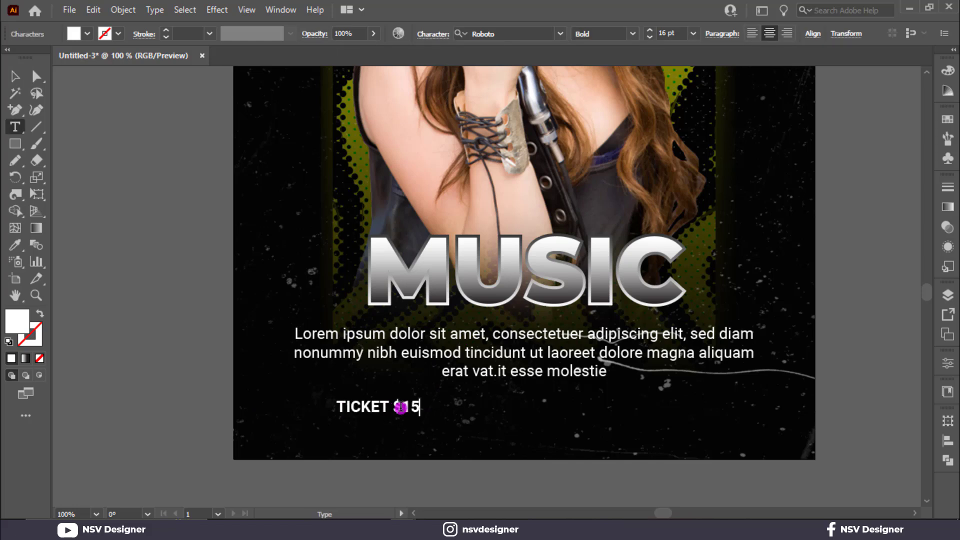
key(BackSpace)
key(BackSpace)
key(BackSpace)
text(15)
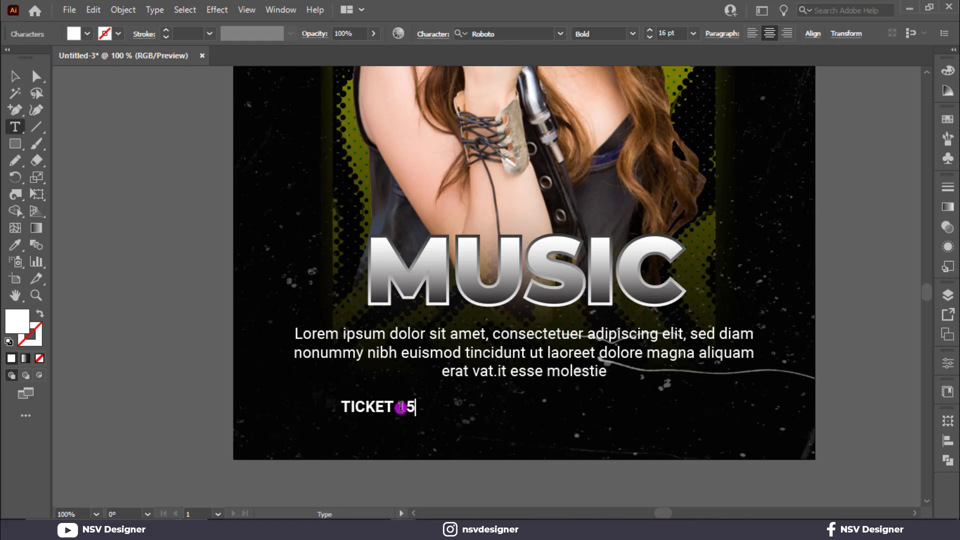
text($)
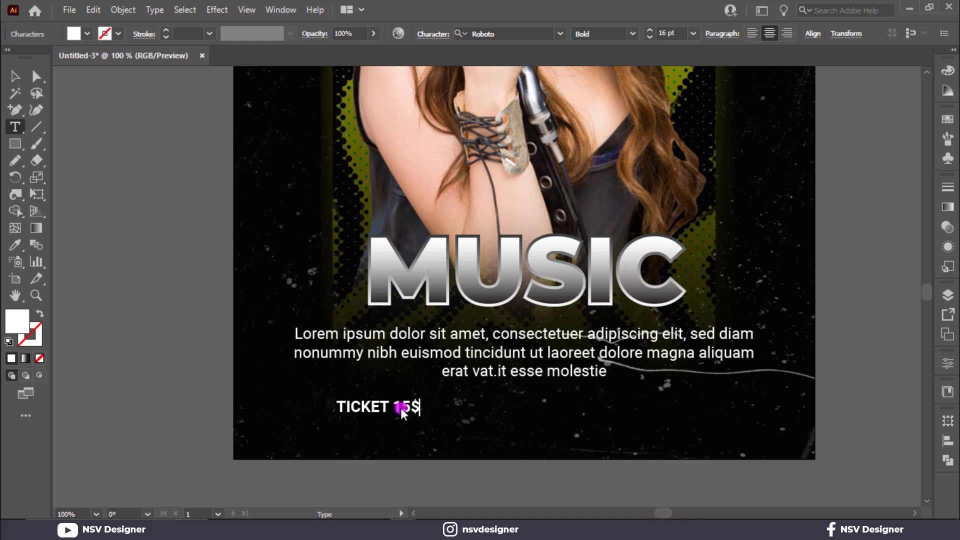
click(18, 74)
Duplicate the ticket text level with the original, to its right, and change the copy to "FREE DRINKS"
drag(352, 407, 563, 407)
key(ctrl+shift+a)
double_click(561, 407)
key(ctrl+a)
key(BackSpace)
text(FREE)
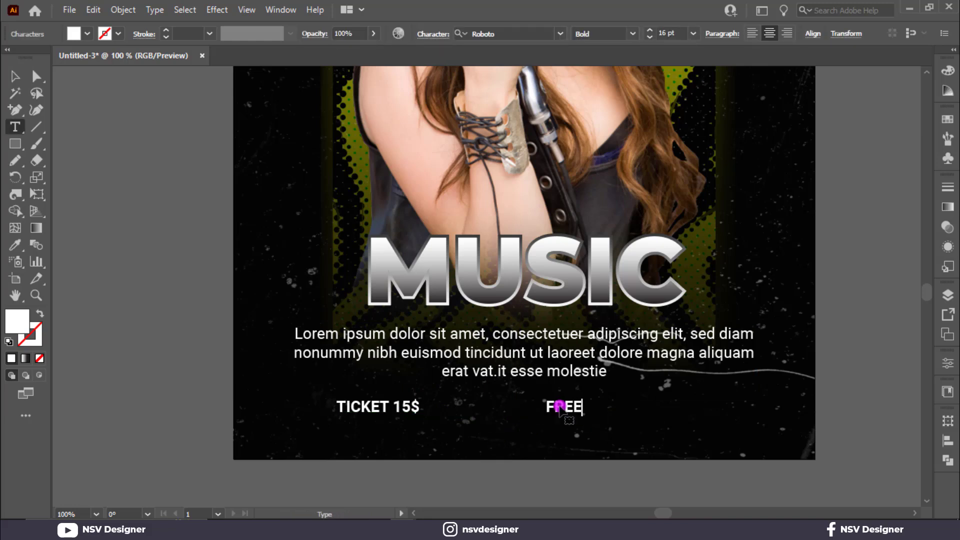
text( DRINKS)
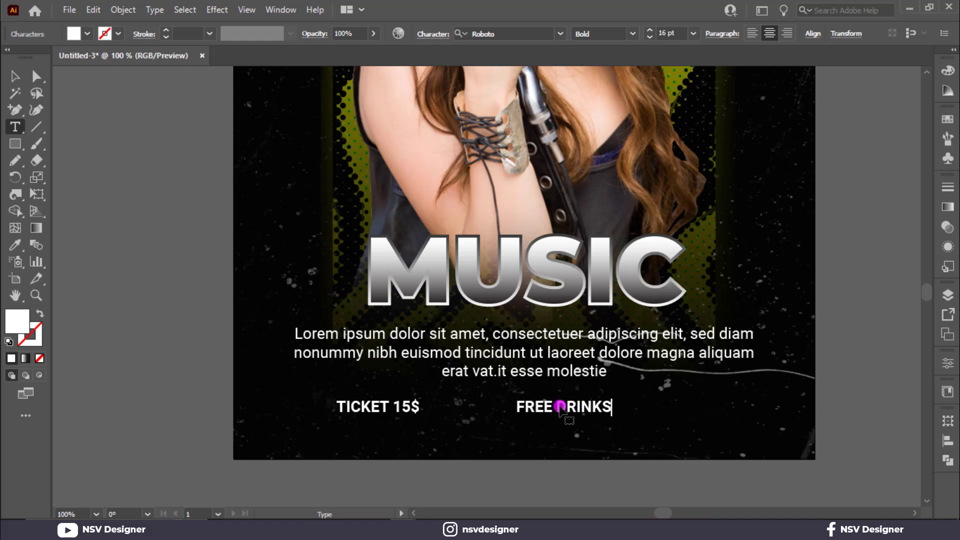
key(Escape)
click(224, 333)
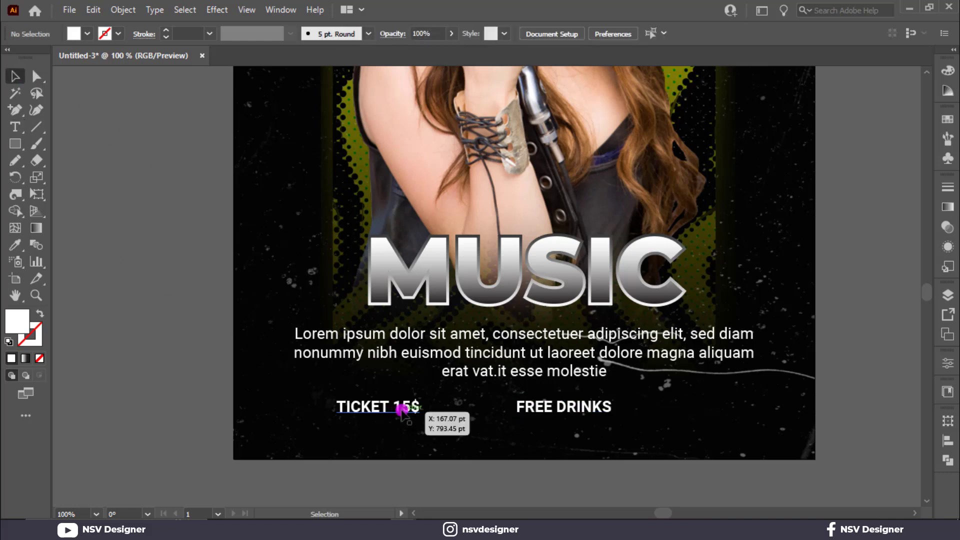
Move the ticket and free drinks texts together to the right, so they sit under the paragraph's middle
click(399, 408)
shift+click(565, 407)
drag(565, 408, 611, 406)
click(95, 161)
Draw a short vertical divider line between the ticket and free drinks texts with a white 2 pt stroke
click(36, 121)
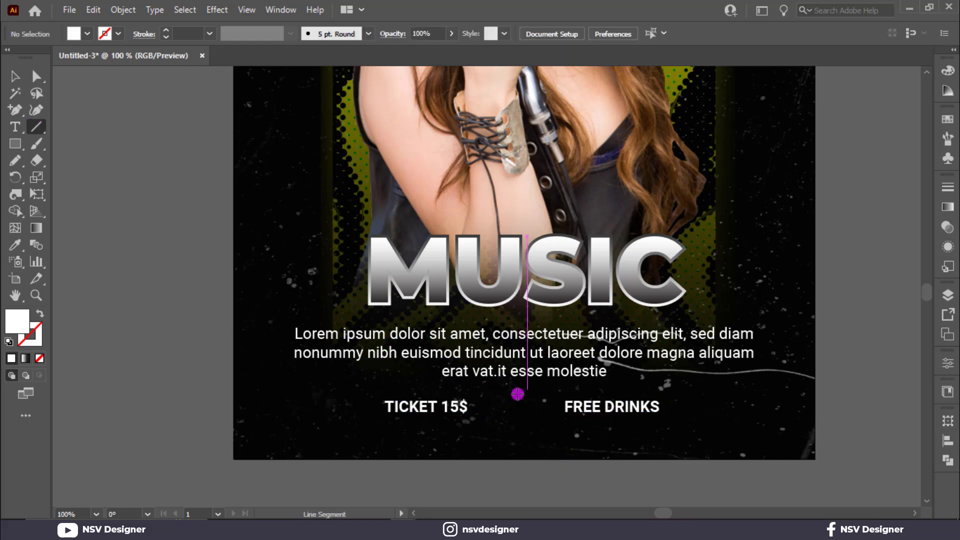
drag(518, 394, 519, 423)
click(30, 75)
click(106, 37)
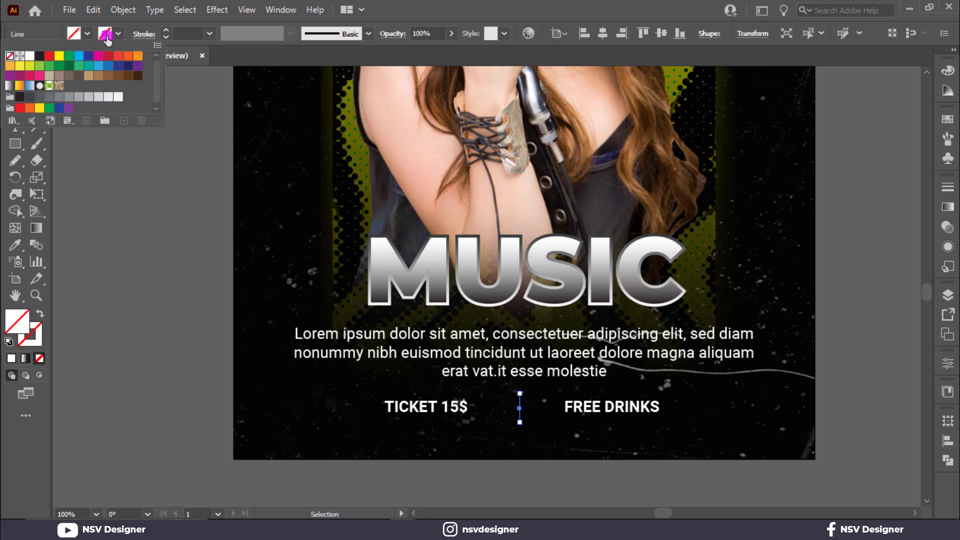
click(32, 57)
click(193, 33)
scroll(193, 35, up, 1)
click(160, 423)
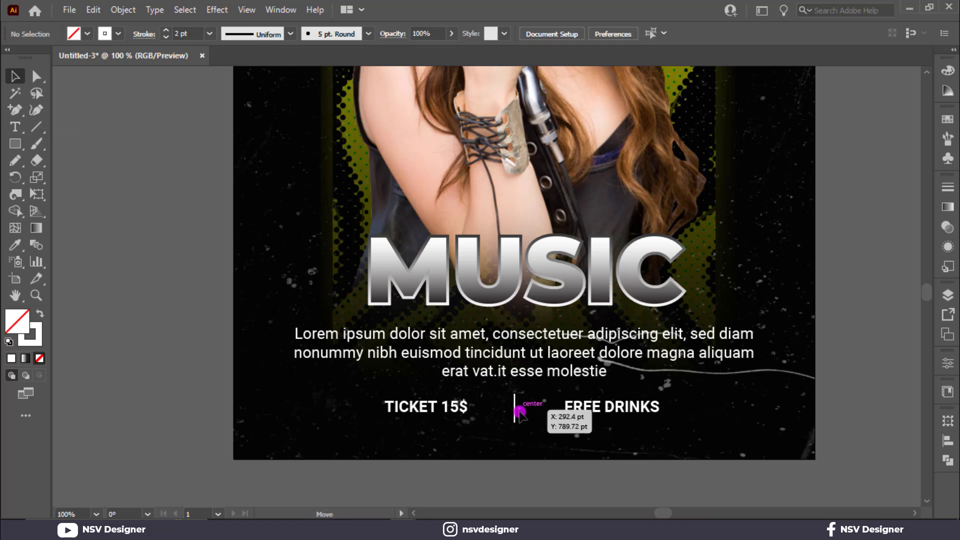
Bring the ticket and free drinks texts slightly closer to the divider line from both sides
drag(453, 406, 462, 407)
drag(628, 406, 616, 405)
drag(695, 441, 369, 387)
click(460, 459)
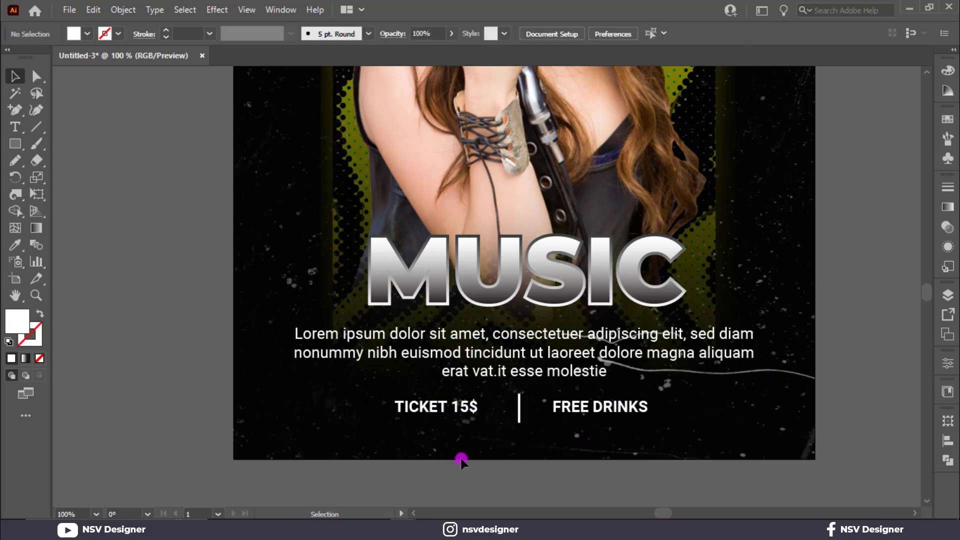
Shorten the divider line from its lower end and apply the width profile that tapers at both ends
click(519, 422)
scroll(520, 423, up, 2)
drag(520, 423, 520, 410)
click(344, 33)
click(256, 32)
click(256, 34)
click(258, 72)
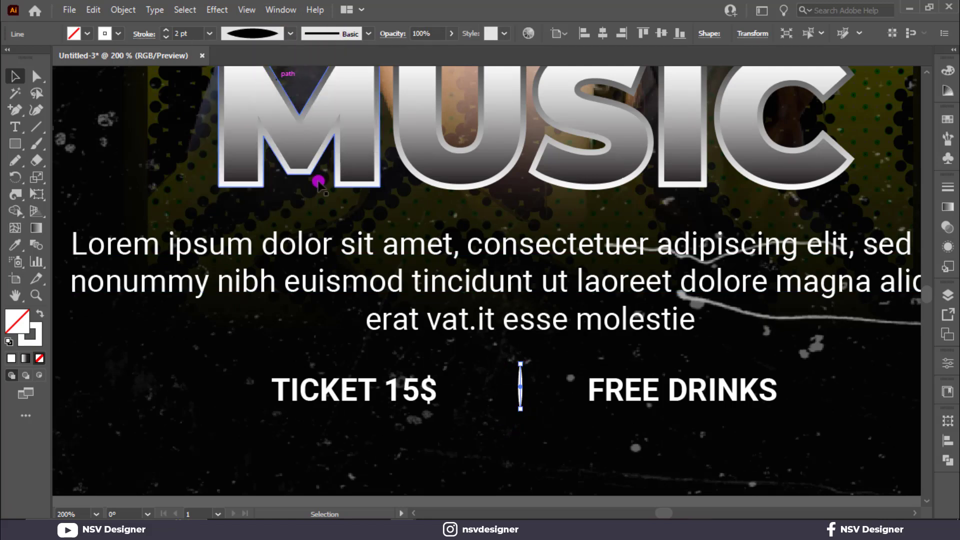
click(453, 379)
Tighten both texts around the divider, group all three objects, and center the group horizontally on the poster
click(488, 387)
drag(519, 390, 476, 390)
drag(651, 391, 623, 384)
key(ctrl+g)
click(471, 33)
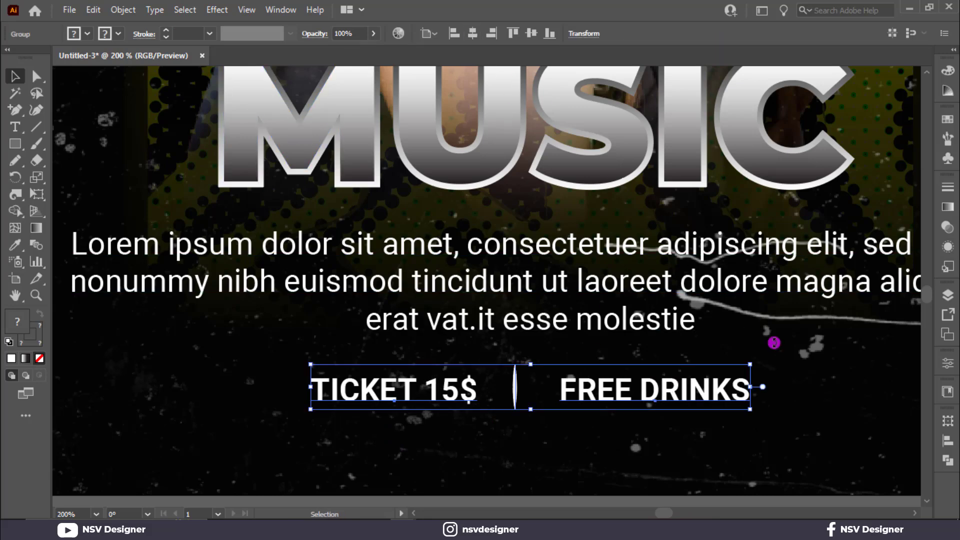
click(755, 321)
key(ctrl+0)
click(792, 371)
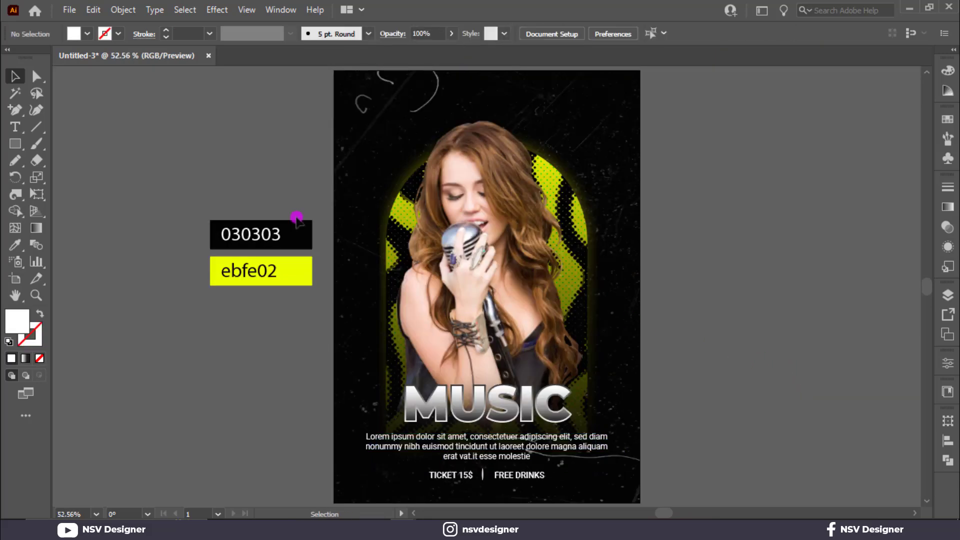
click(15, 127)
click(163, 376)
key(BackSpace)
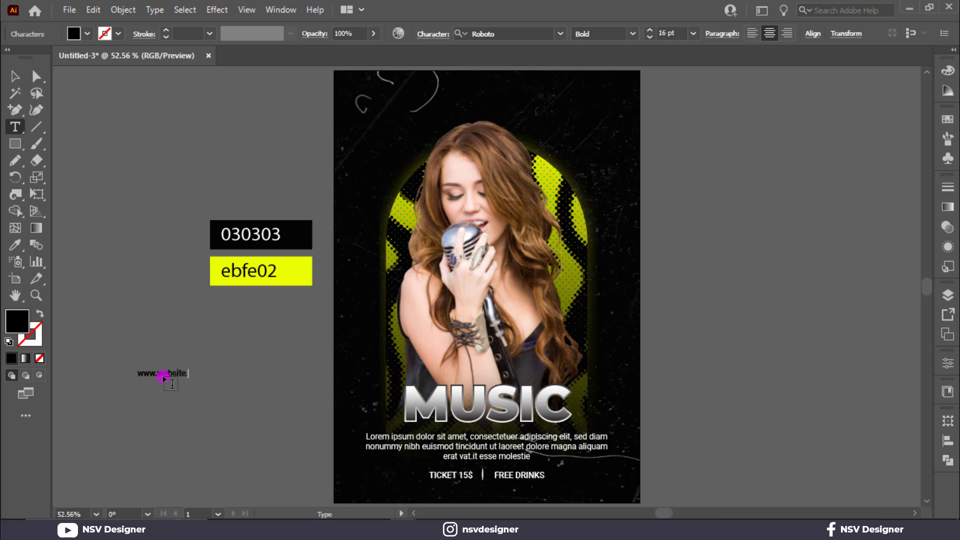
click(15, 76)
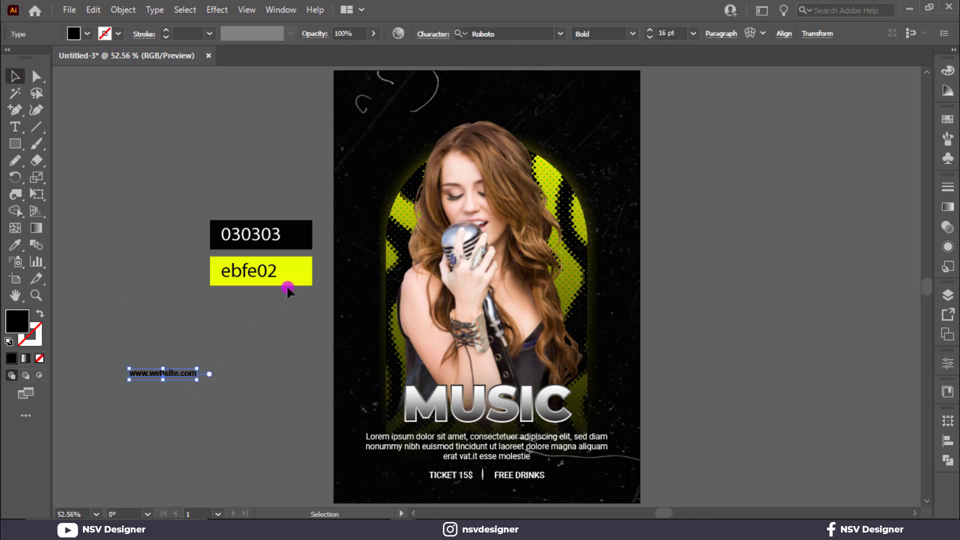
key(i)
click(305, 271)
click(15, 76)
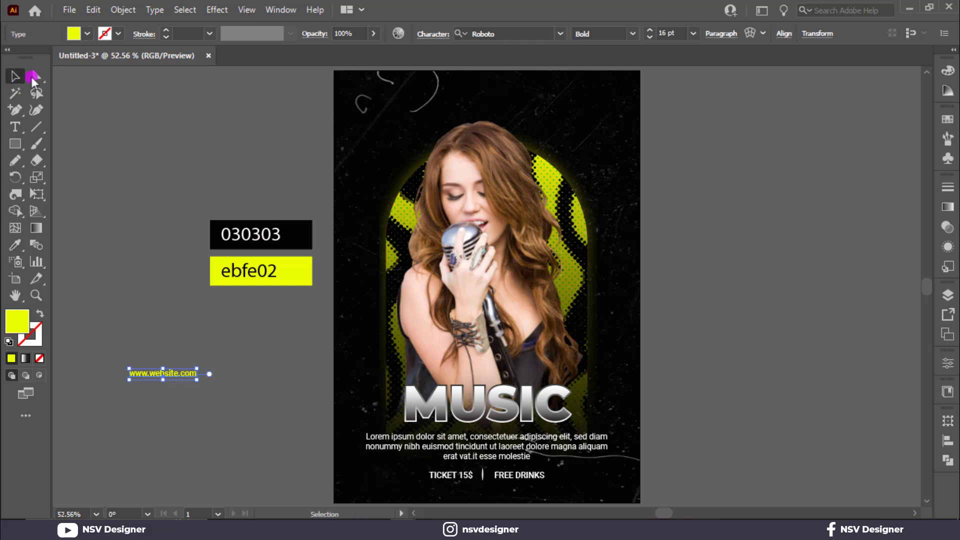
Try a 125% horizontal scale on the website text and restore it to 100%
click(439, 36)
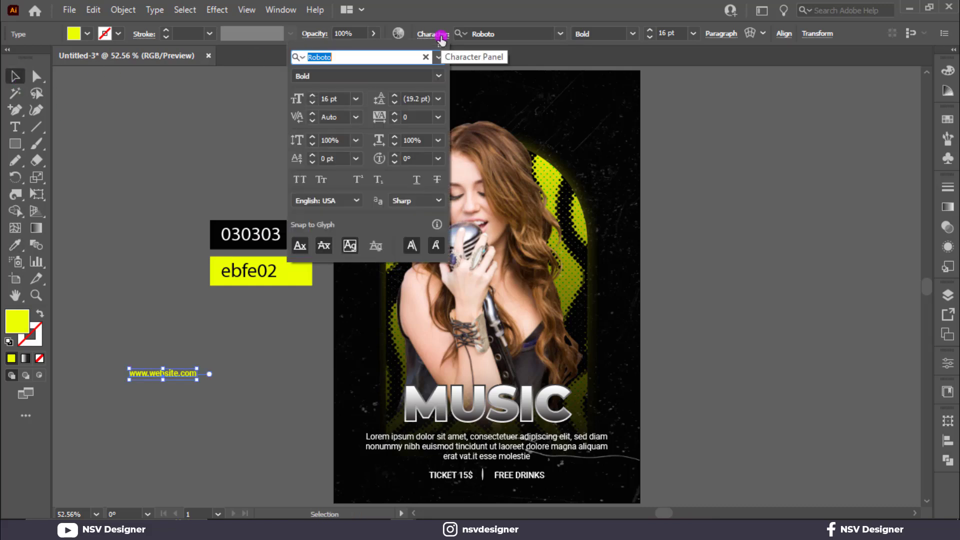
click(438, 140)
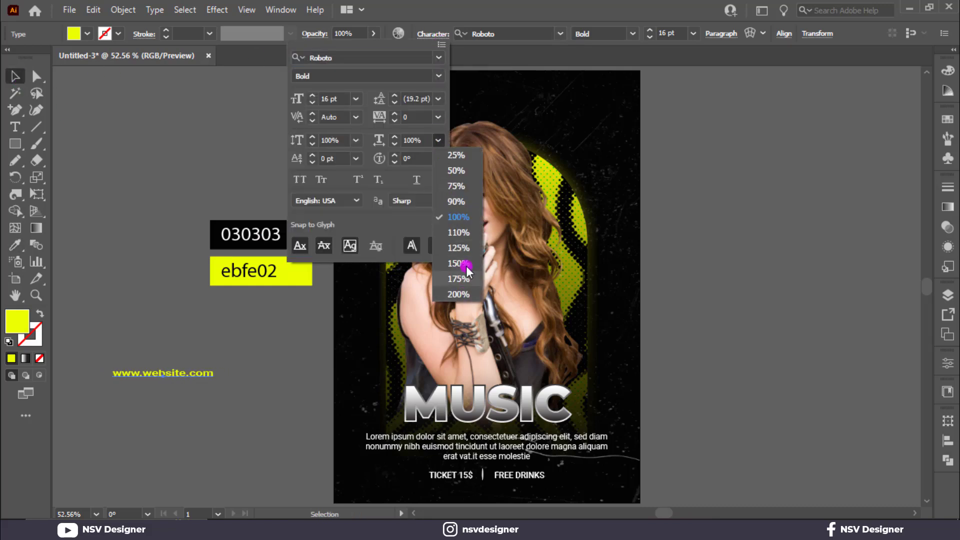
click(459, 248)
click(438, 141)
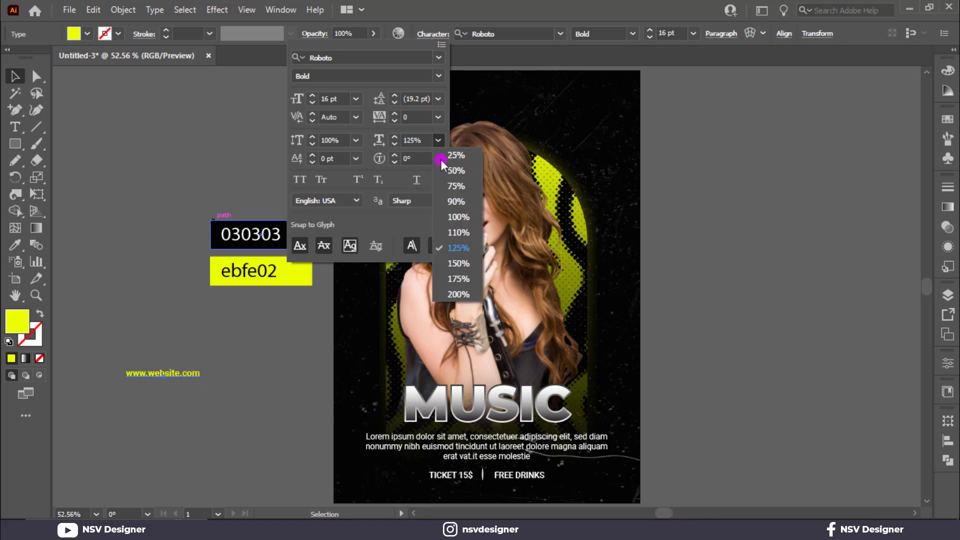
click(456, 214)
Set the website text's tracking to 400
click(438, 118)
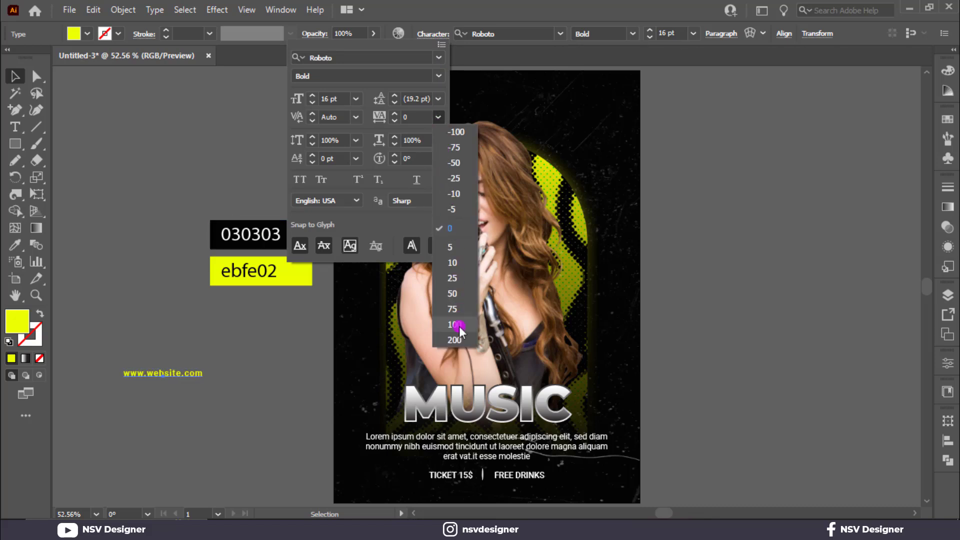
click(454, 339)
click(420, 118)
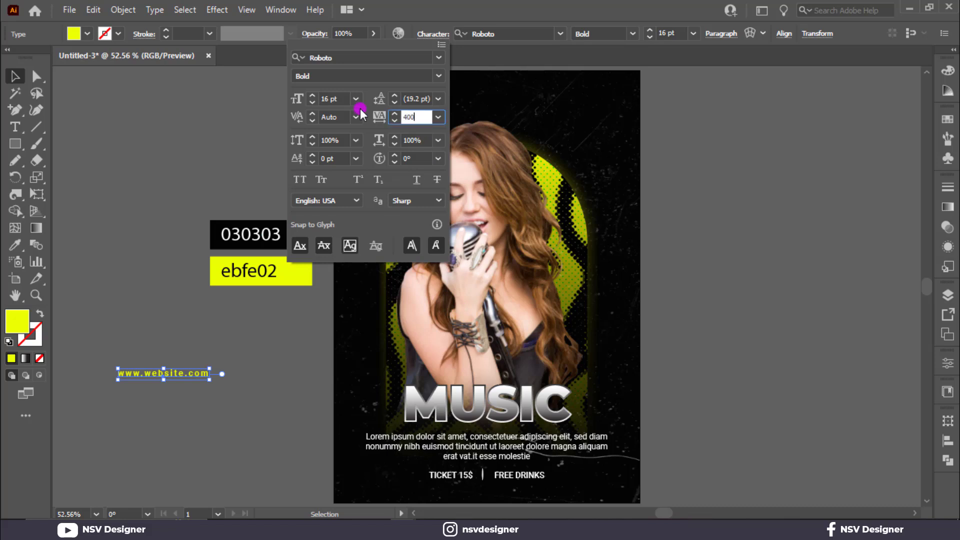
text(400)
key(Return)
click(124, 315)
Move the website text below the ticket row and align it horizontally centered with the lettering, paragraph and ticket row
drag(202, 376, 526, 217)
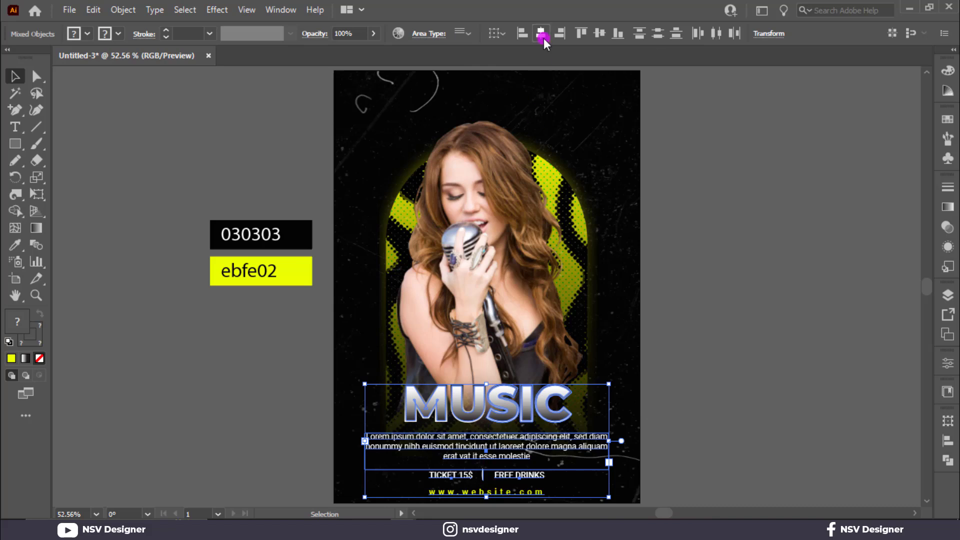
click(542, 34)
click(690, 381)
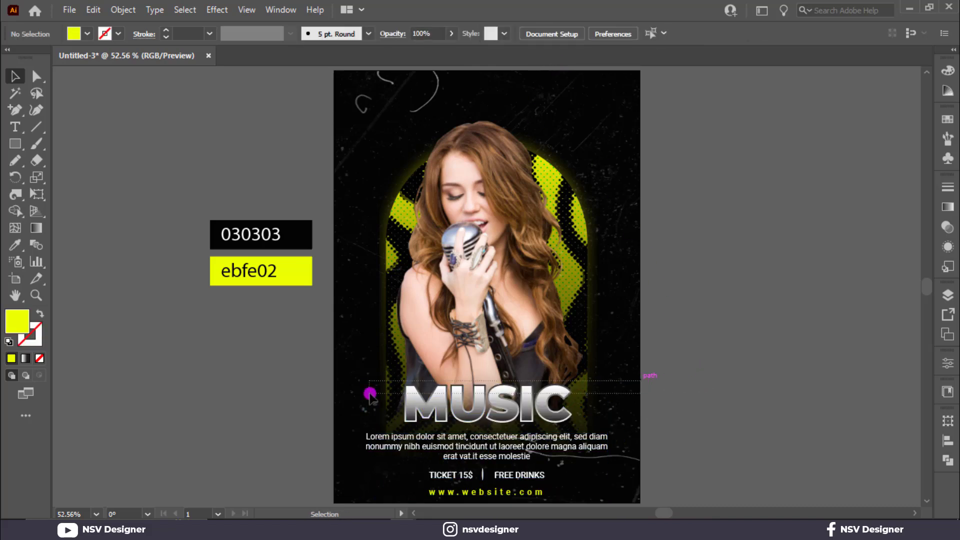
Reselect the MUSIC lettering and all text beneath it and center them horizontally again
click(428, 403)
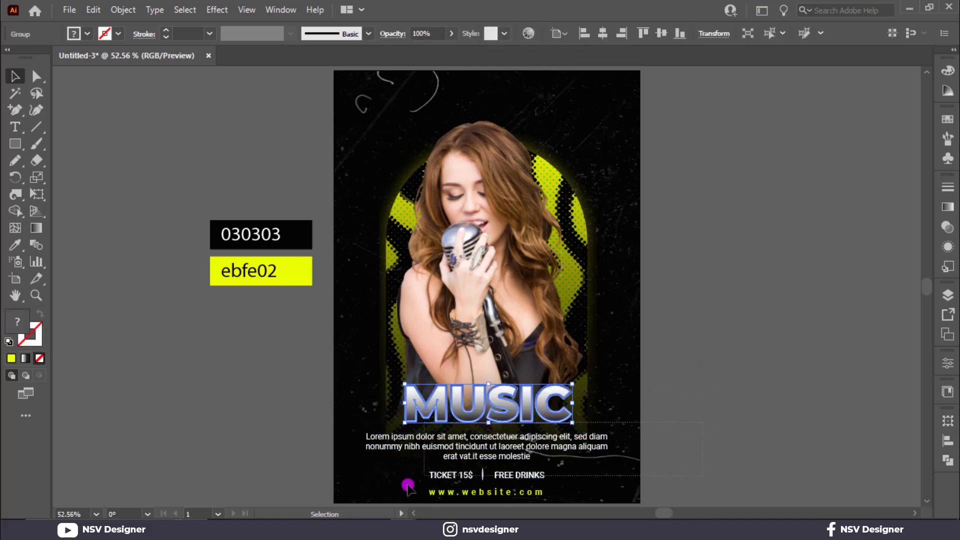
click(421, 478)
drag(299, 375, 602, 502)
click(540, 33)
click(707, 338)
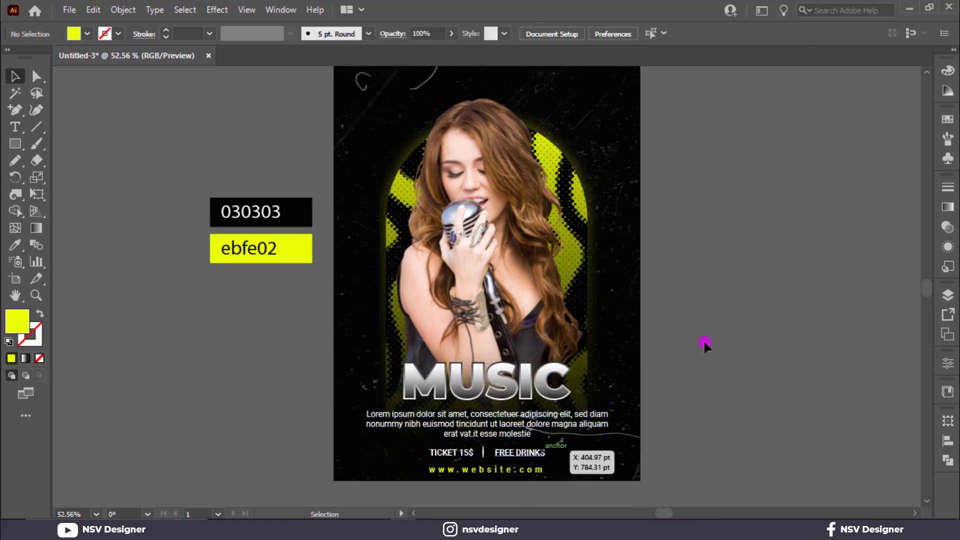
scroll(705, 345, up, 1)
Add the text "LOGO" beside the artboard and set its weight to Roboto Black
click(15, 127)
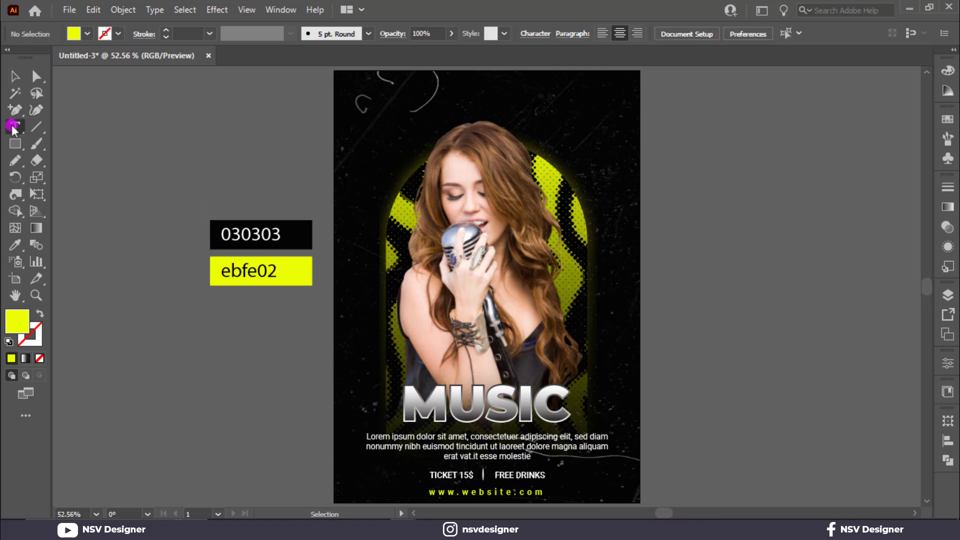
click(174, 148)
text(LOGO)
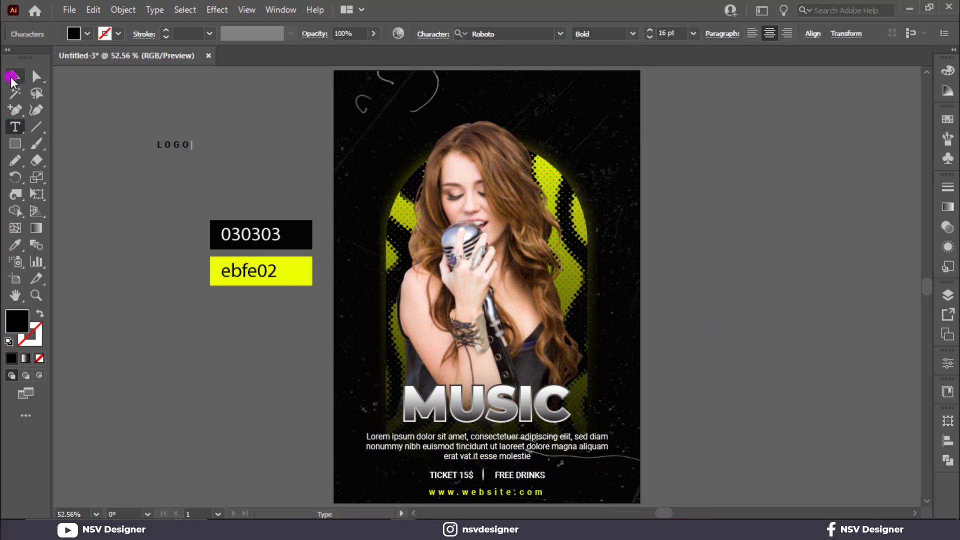
click(12, 76)
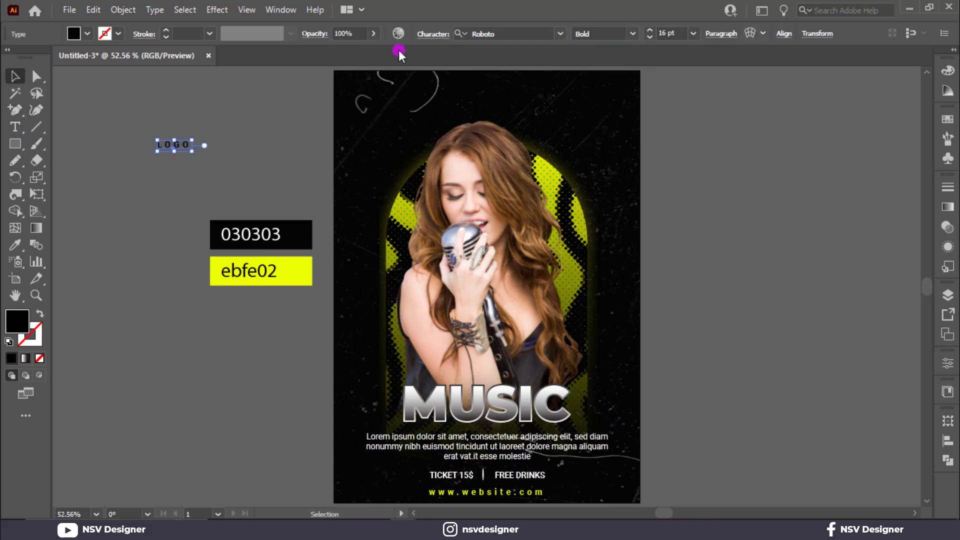
click(632, 34)
click(615, 203)
Color the LOGO text with the ebfe02 yellow and place it in the poster's upper left corner
key(i)
click(296, 268)
key(v)
drag(185, 148, 392, 94)
Change the LOGO text's font to Montserrat ExtraBold
click(510, 29)
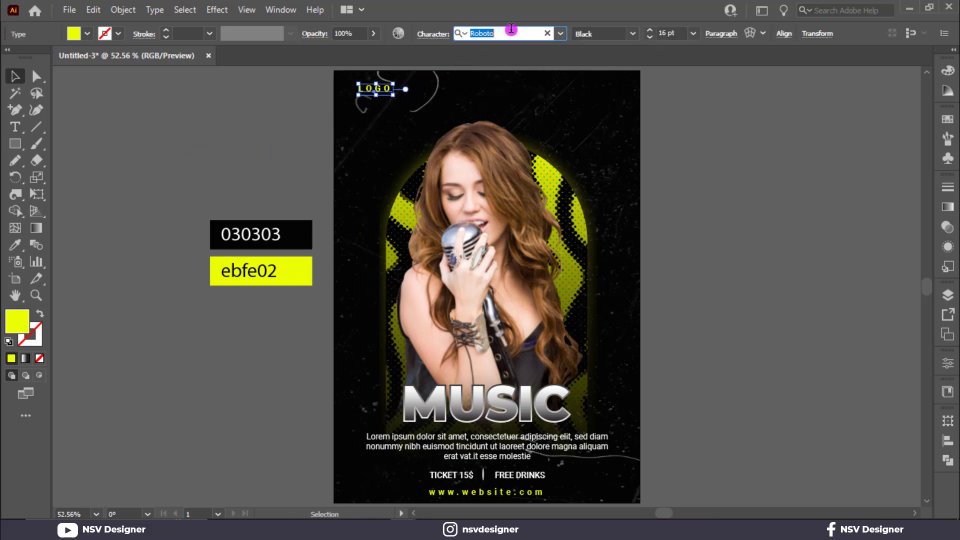
text(mon)
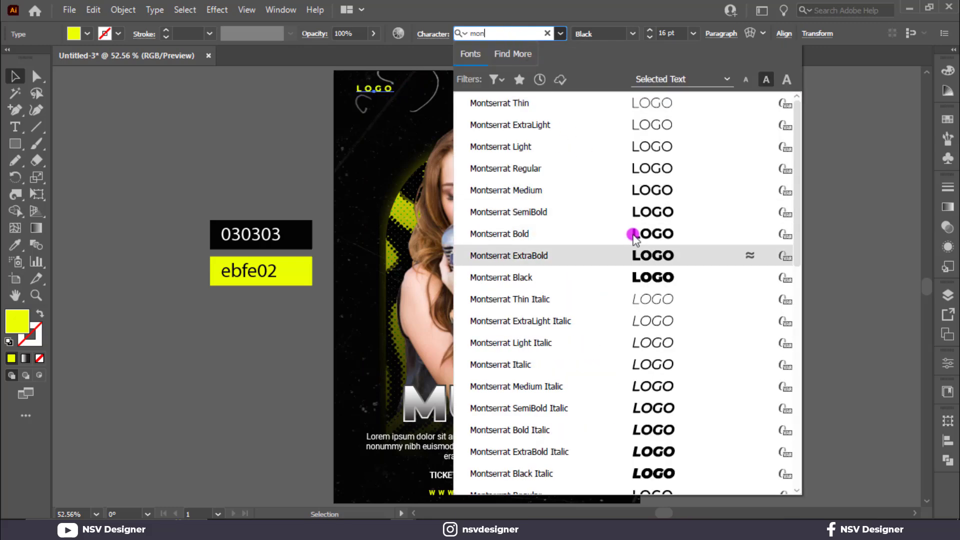
click(580, 256)
click(223, 89)
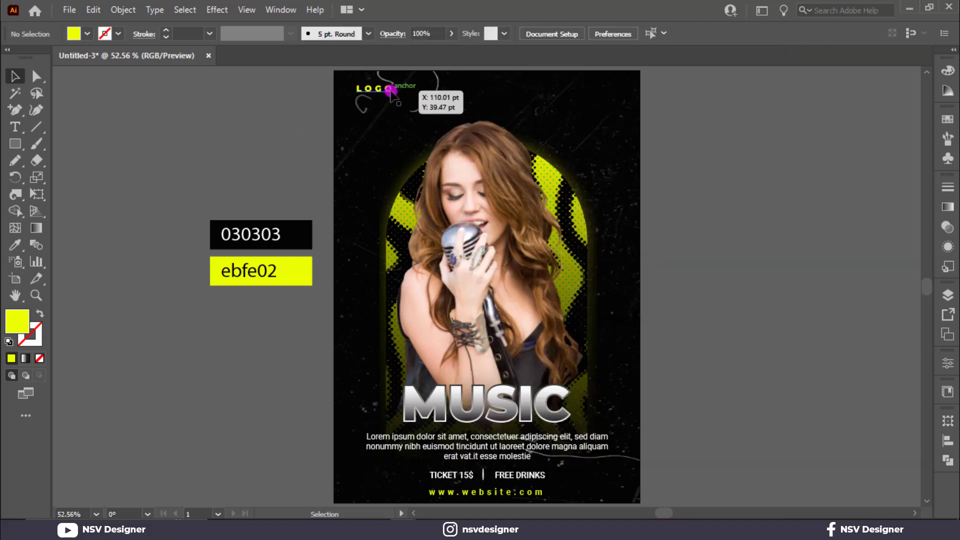
Set the LOGO text's tracking to 0
click(388, 90)
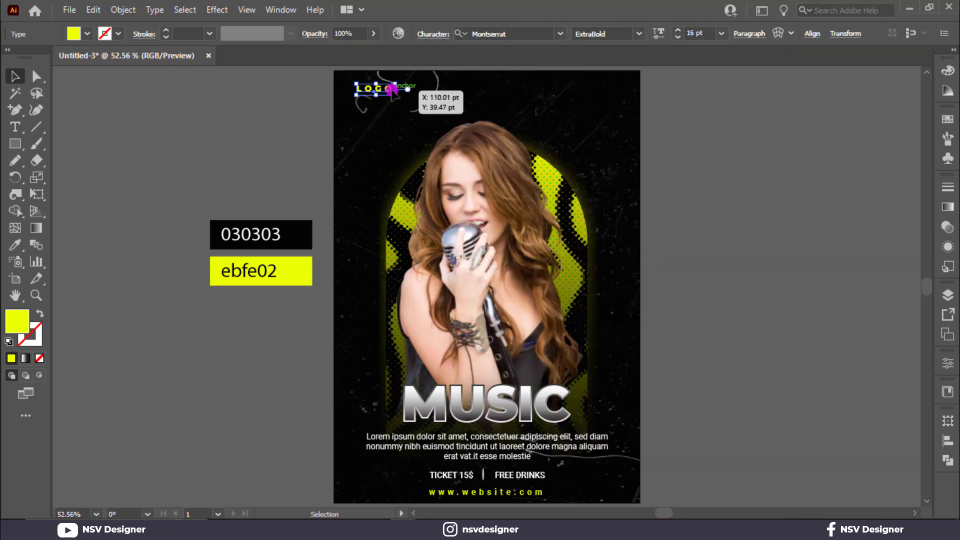
click(438, 38)
click(438, 119)
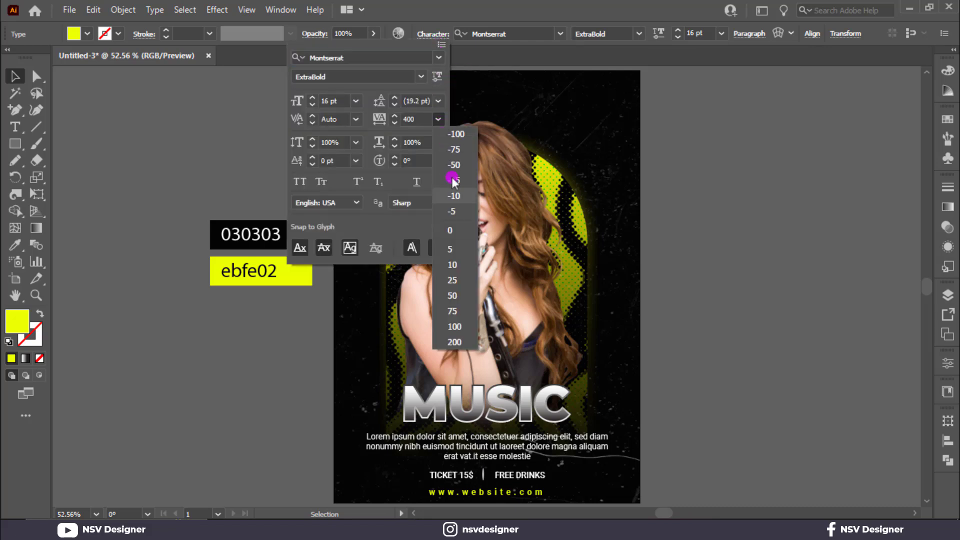
click(457, 230)
drag(385, 90, 406, 97)
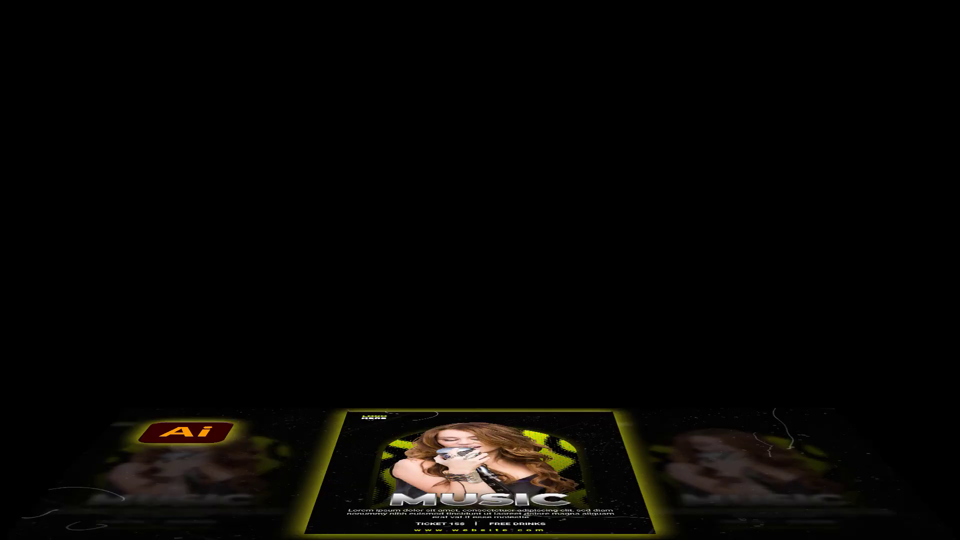